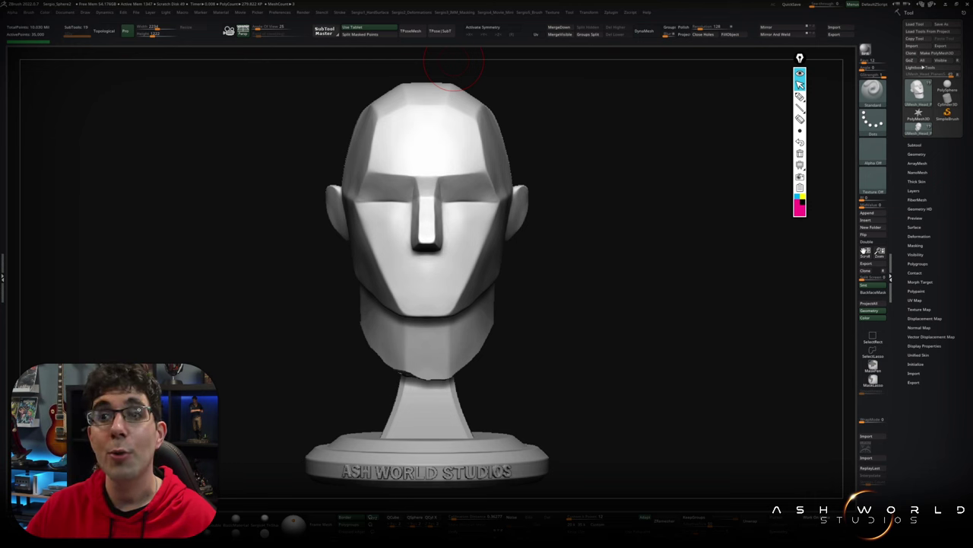
# - Box-select the face in front view so the head is the only visible part, without the stand
pyautogui.scroll(3, 629, 186)
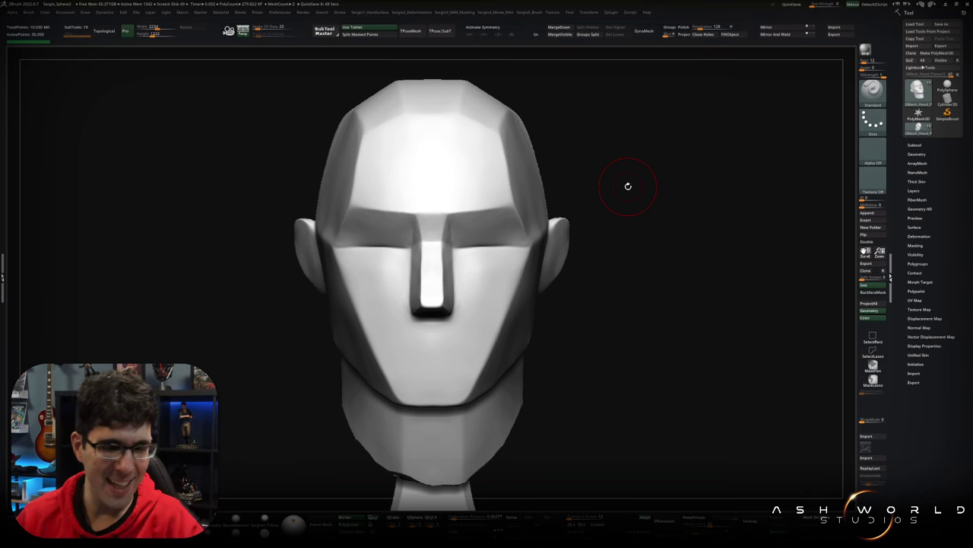
pyautogui.moveTo(647, 264)
pyautogui.mouseDown()
pyautogui.moveTo(674, 265)
pyautogui.moveTo(654, 267)
pyautogui.moveTo(659, 253)
pyautogui.mouseUp()
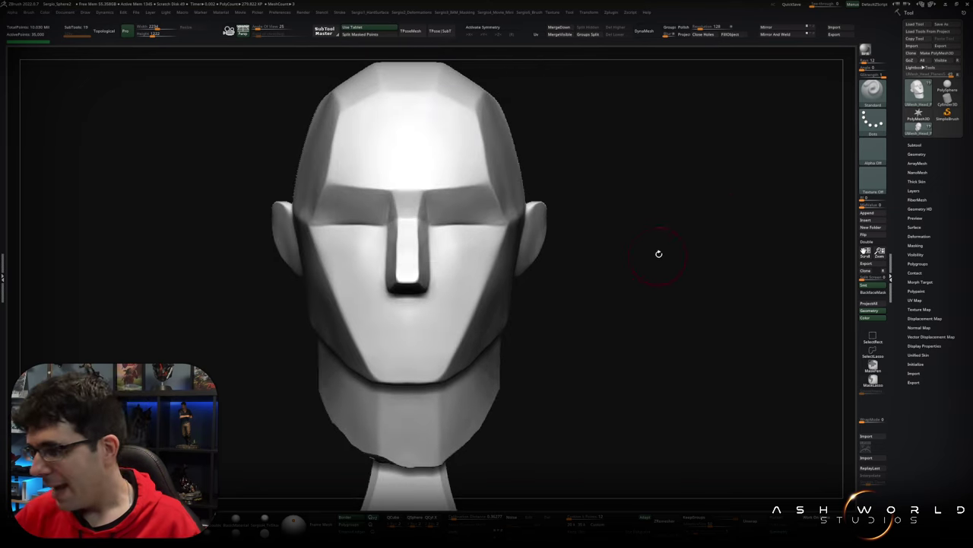
pyautogui.click(920, 145)
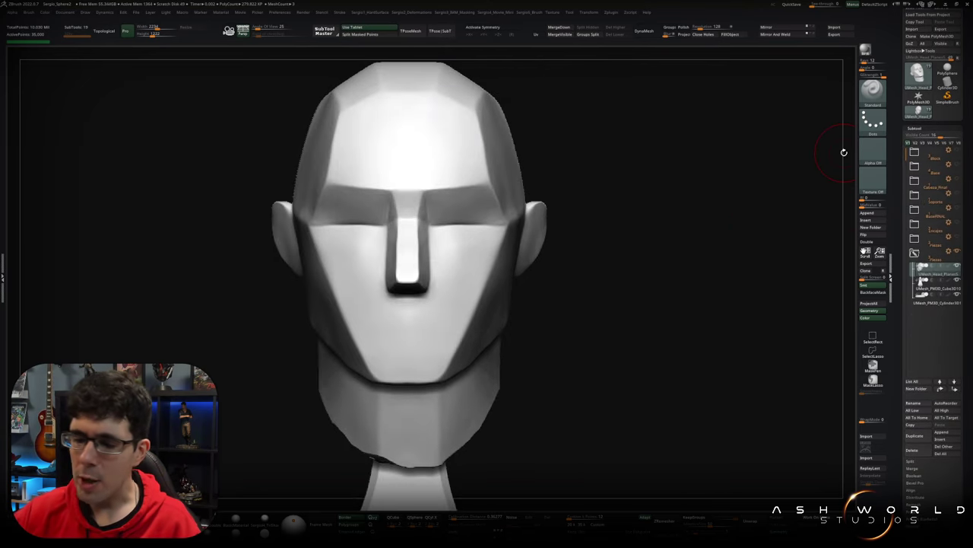
pyautogui.moveTo(844, 152); pyautogui.dragTo(601, 221)
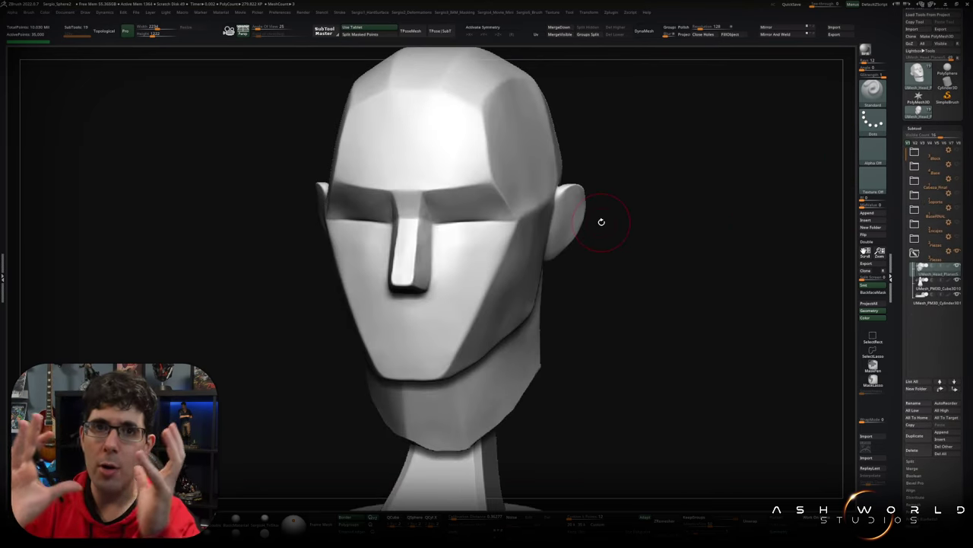
pyautogui.moveTo(601, 221)
pyautogui.keyDown('shift'); pyautogui.mouseDown()
pyautogui.moveTo(667, 238)
pyautogui.moveTo(610, 231)
pyautogui.moveTo(462, 243)
pyautogui.mouseUp(); pyautogui.keyUp('shift')
pyautogui.keyDown('ctrl'); pyautogui.keyDown('shift'); pyautogui.moveTo(382, 133); pyautogui.dragTo(553, 308); pyautogui.keyUp('shift'); pyautogui.keyUp('ctrl')
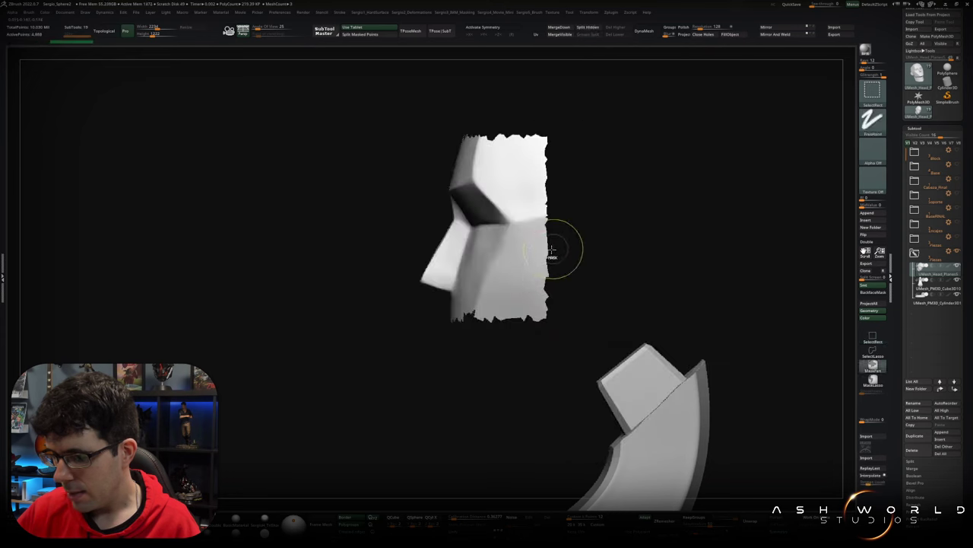
pyautogui.moveTo(561, 250); pyautogui.dragTo(587, 247)
pyautogui.moveTo(686, 259); pyautogui.dragTo(600, 235)
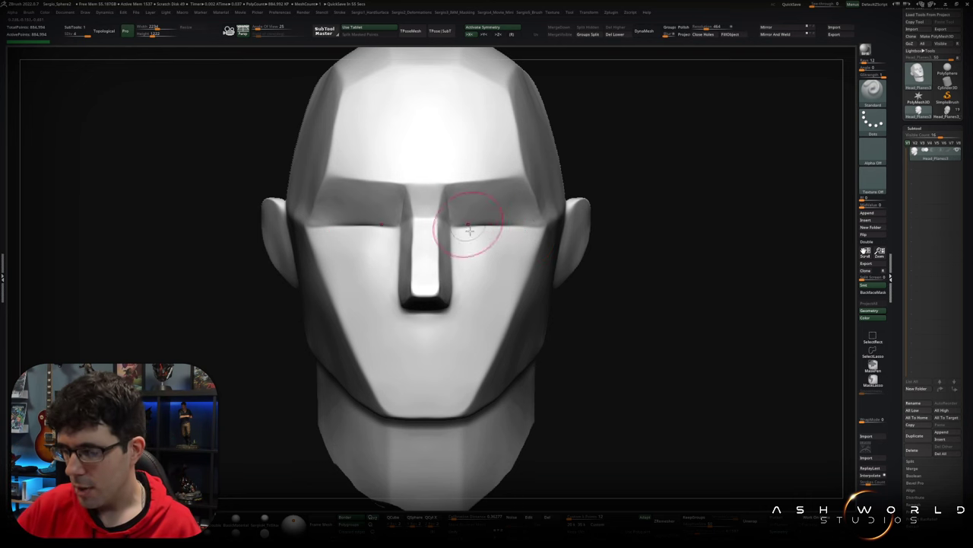
pyautogui.moveTo(493, 221)
pyautogui.mouseDown()
pyautogui.moveTo(520, 248)
pyautogui.moveTo(502, 235)
pyautogui.mouseUp()
pyautogui.moveTo(426, 219); pyautogui.dragTo(426, 228)
pyautogui.moveTo(538, 221); pyautogui.dragTo(559, 217)
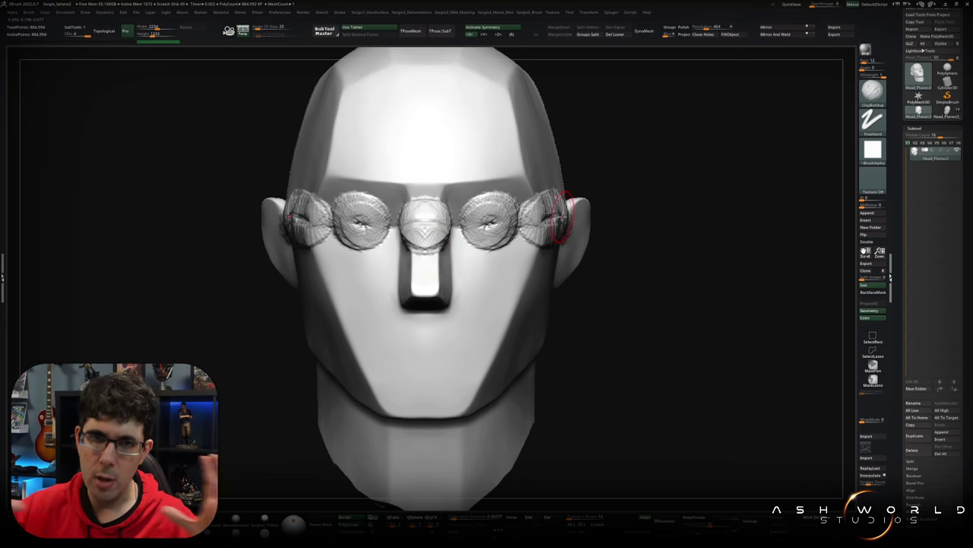
pyautogui.hotkey('ctrl', 'z')
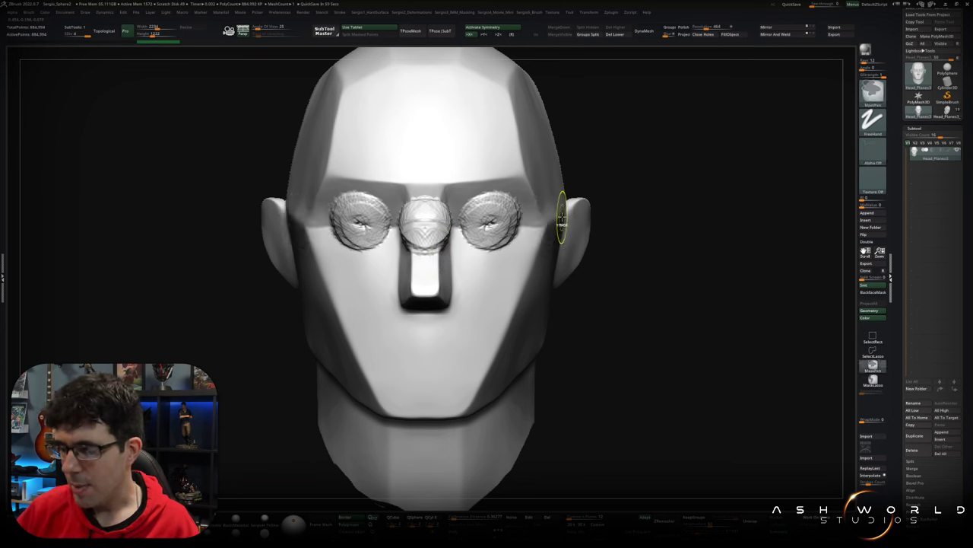
pyautogui.hotkey('ctrl', 'z')
pyautogui.hotkey('ctrl', 'z')
pyautogui.hotkey('ctrl', 'z')
pyautogui.moveTo(473, 214)
pyautogui.mouseDown()
pyautogui.moveTo(492, 215)
pyautogui.moveTo(486, 228)
pyautogui.mouseUp()
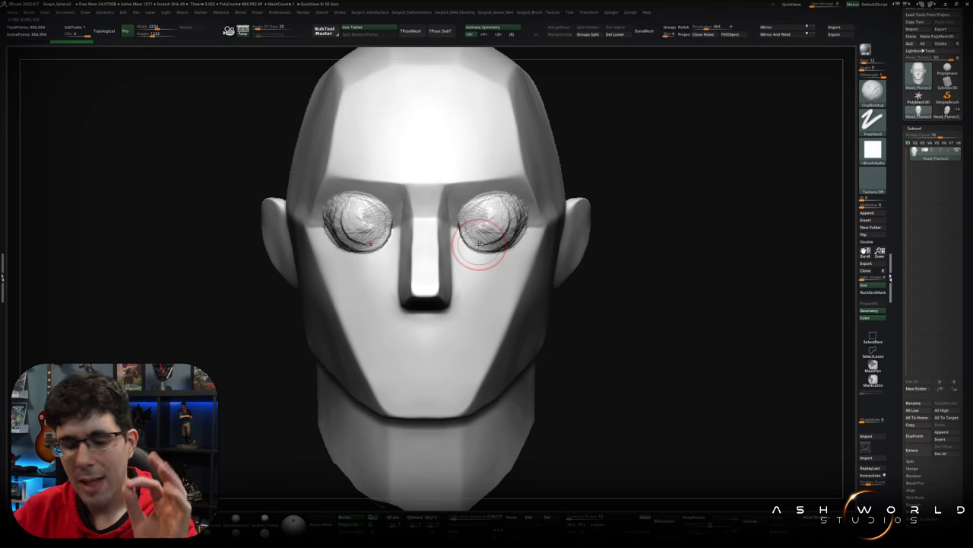
pyautogui.moveTo(479, 243); pyautogui.dragTo(626, 254)
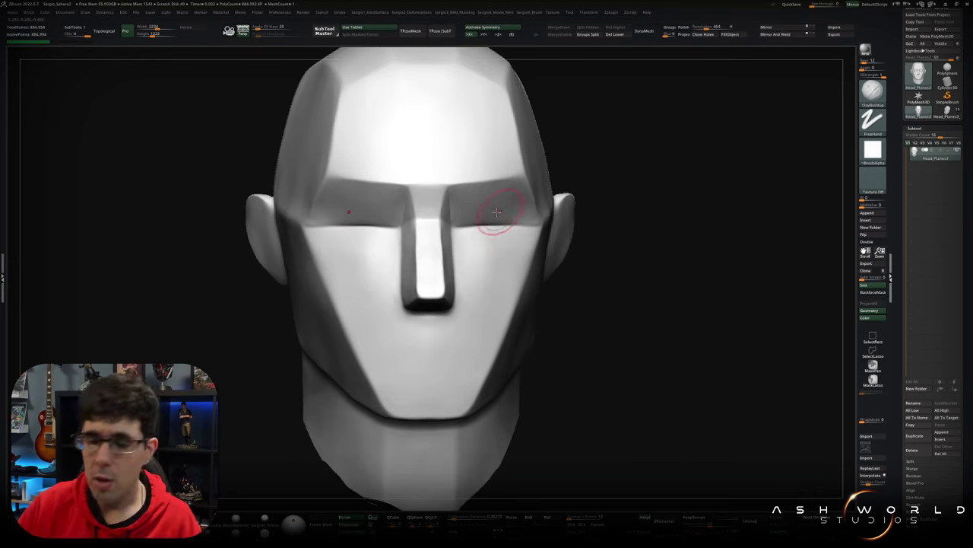
# - Build rounded eyeball bulges in both sockets with ClayBuildup under X symmetry, then box-select the face front
pyautogui.moveTo(624, 210); pyautogui.dragTo(417, 229)
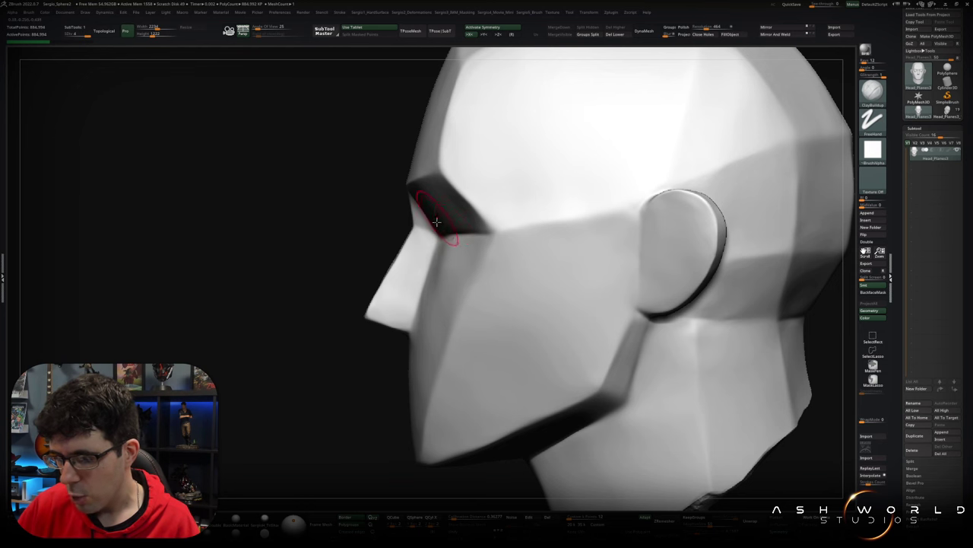
pyautogui.moveTo(451, 248)
pyautogui.mouseDown()
pyautogui.moveTo(434, 223)
pyautogui.moveTo(487, 228)
pyautogui.mouseUp()
pyautogui.moveTo(410, 240); pyautogui.dragTo(437, 251)
pyautogui.moveTo(411, 220)
pyautogui.mouseDown()
pyautogui.moveTo(475, 217)
pyautogui.moveTo(433, 245)
pyautogui.moveTo(502, 266)
pyautogui.mouseUp()
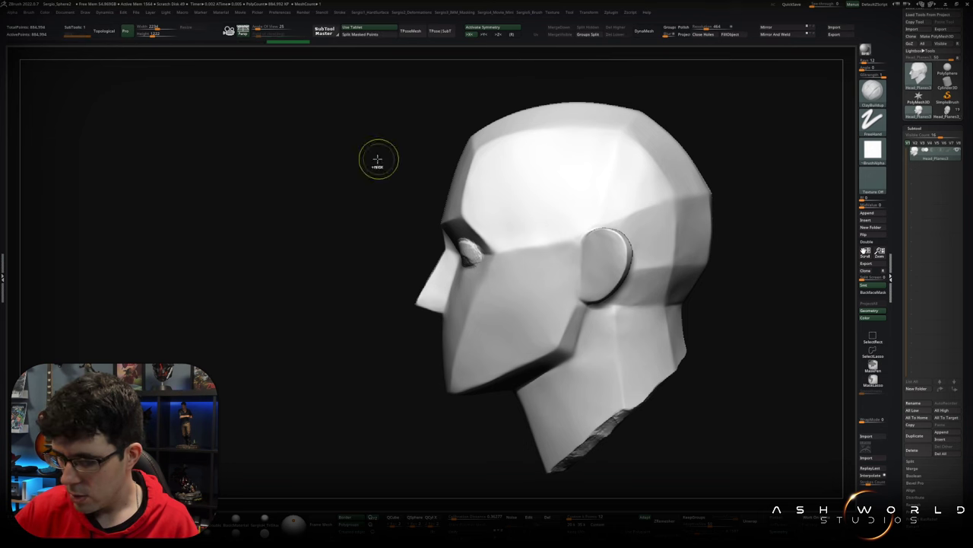
pyautogui.moveTo(372, 164)
pyautogui.keyDown('ctrl'); pyautogui.keyDown('shift'); pyautogui.mouseDown()
pyautogui.moveTo(451, 299)
pyautogui.moveTo(531, 337)
pyautogui.mouseUp(); pyautogui.keyUp('shift'); pyautogui.keyUp('ctrl')
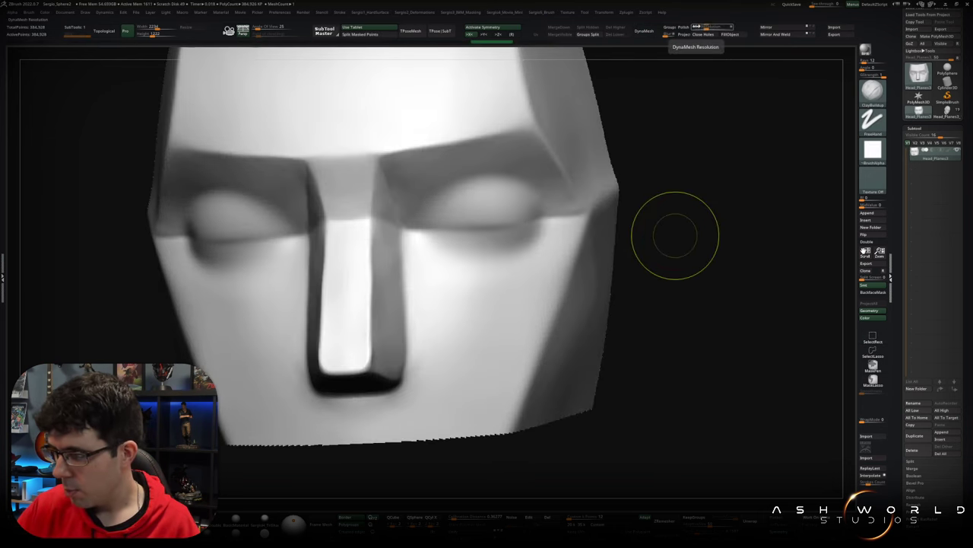
# - DynaMesh the face to 237,937 polygons, then smooth the eye bulges and deepen the sockets around them
pyautogui.click(652, 34)
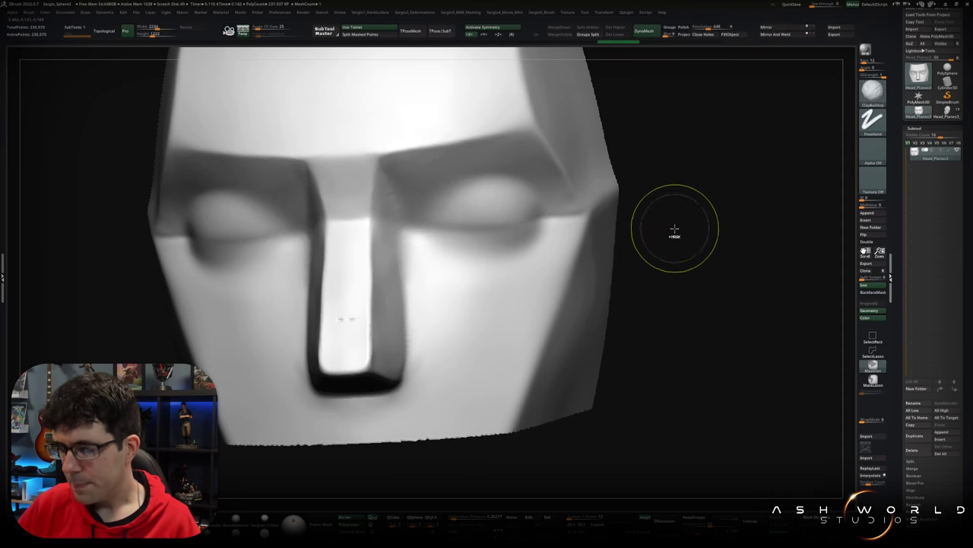
pyautogui.moveTo(674, 228)
pyautogui.mouseDown()
pyautogui.moveTo(687, 241)
pyautogui.moveTo(466, 224)
pyautogui.moveTo(512, 218)
pyautogui.mouseUp()
pyautogui.press('space')
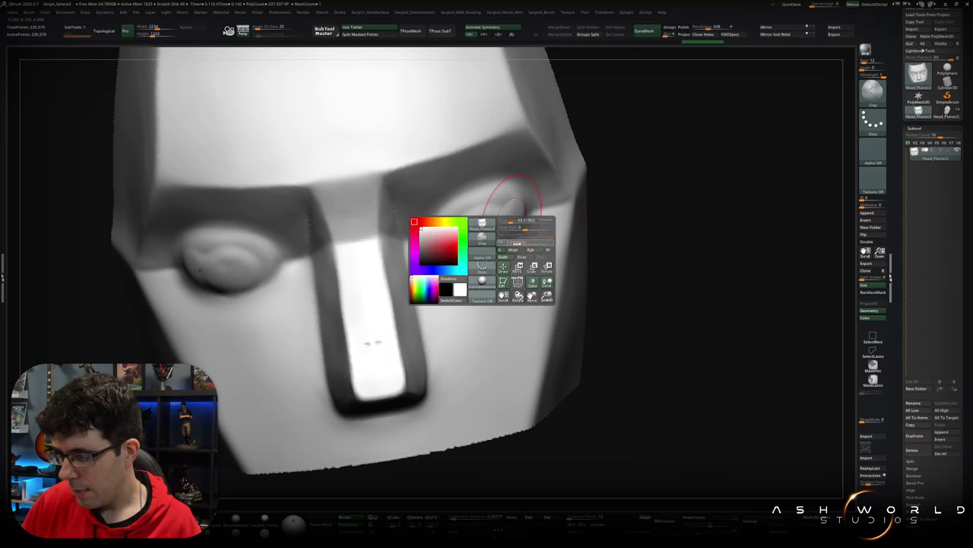
pyautogui.keyDown('shift'); pyautogui.moveTo(491, 221); pyautogui.dragTo(508, 229); pyautogui.keyUp('shift')
pyautogui.moveTo(508, 228)
pyautogui.mouseDown(button='right')
pyautogui.moveTo(434, 218)
pyautogui.moveTo(543, 235)
pyautogui.mouseUp(button='right')
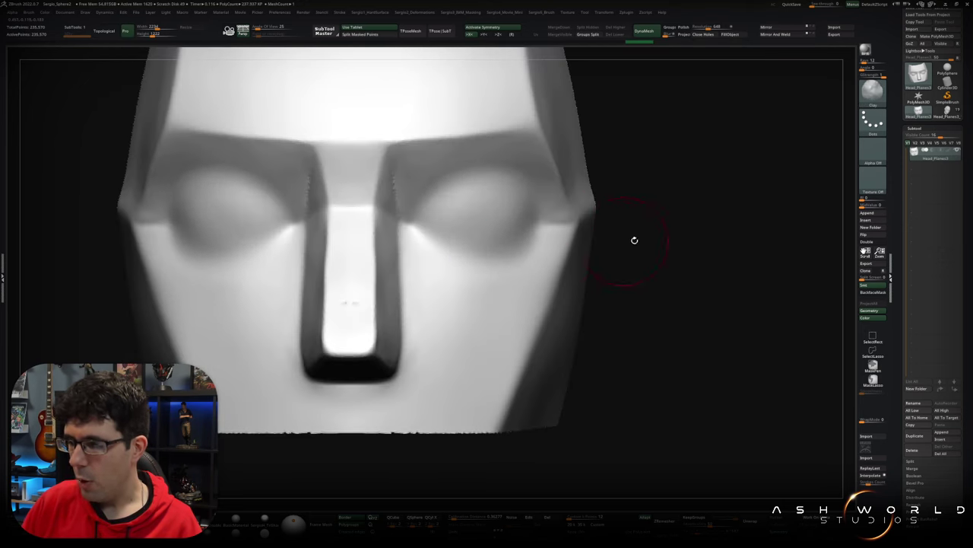
pyautogui.keyDown('shift'); pyautogui.moveTo(632, 239); pyautogui.dragTo(598, 228, button='right'); pyautogui.keyUp('shift')
pyautogui.moveTo(496, 215); pyautogui.dragTo(493, 221)
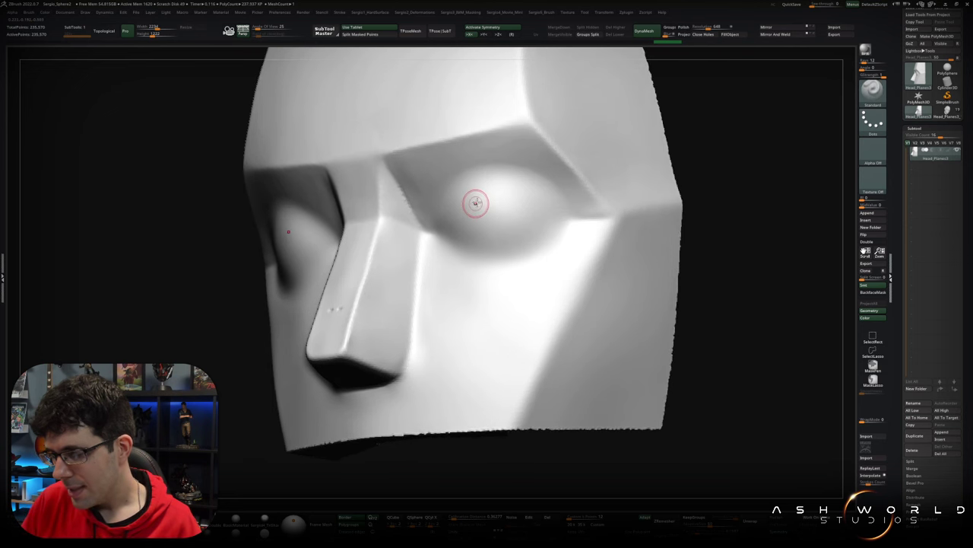
# - Carve upper-lid creases over both eyes and smooth the marks off the nose front
pyautogui.moveTo(476, 203); pyautogui.dragTo(493, 197)
pyautogui.moveTo(481, 239); pyautogui.dragTo(510, 219, button='right')
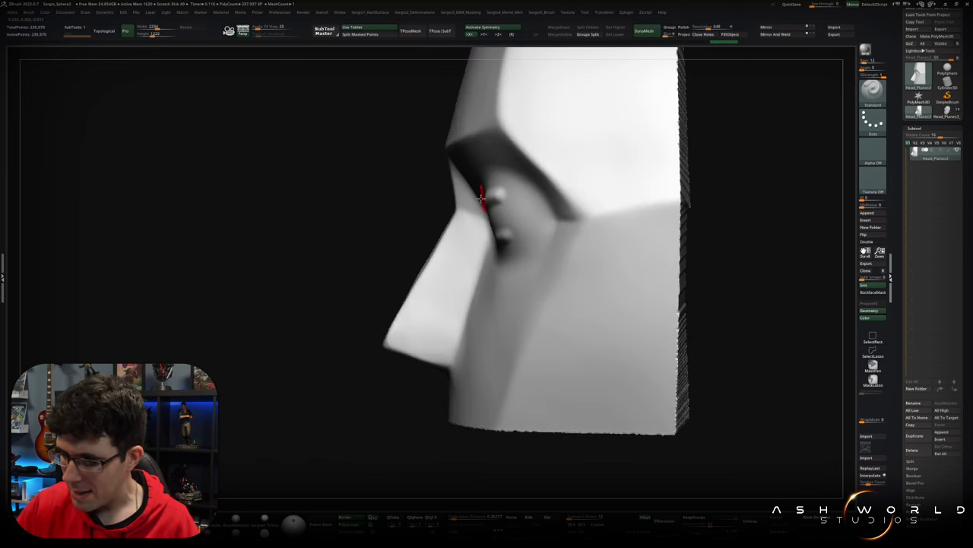
pyautogui.moveTo(493, 238)
pyautogui.mouseDown(button='right')
pyautogui.moveTo(543, 191)
pyautogui.moveTo(501, 213)
pyautogui.mouseUp(button='right')
pyautogui.press('shift')
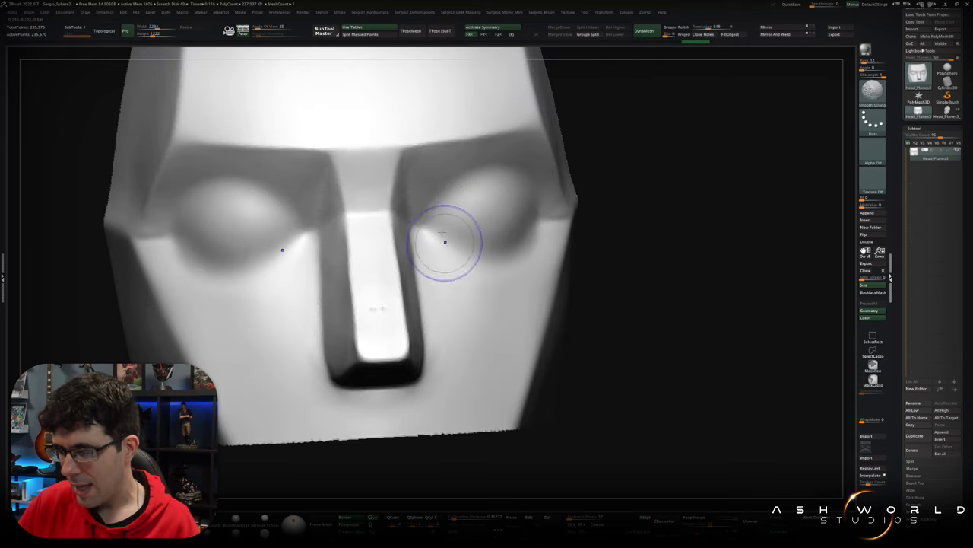
pyautogui.keyDown('shift'); pyautogui.moveTo(387, 298); pyautogui.dragTo(386, 343); pyautogui.keyUp('shift')
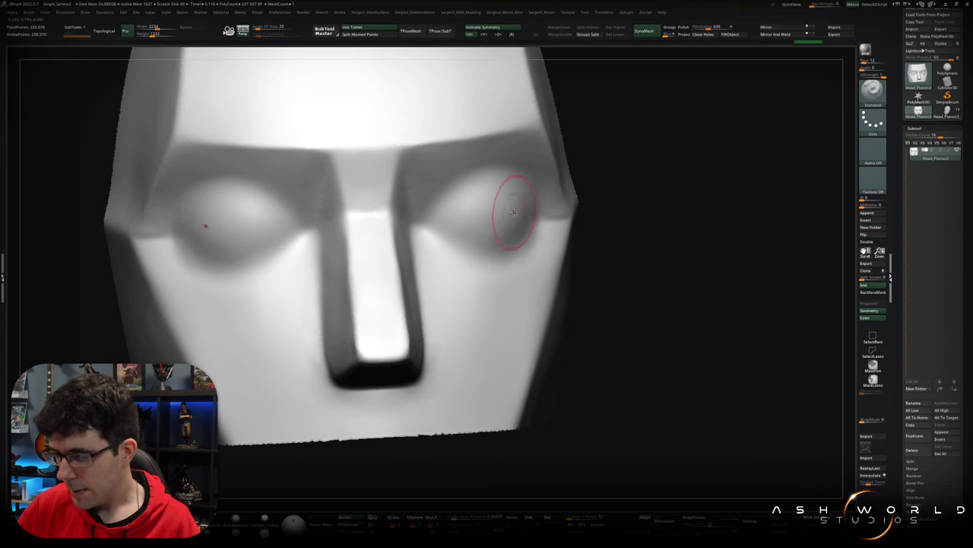
pyautogui.moveTo(449, 220); pyautogui.dragTo(472, 200, button='right')
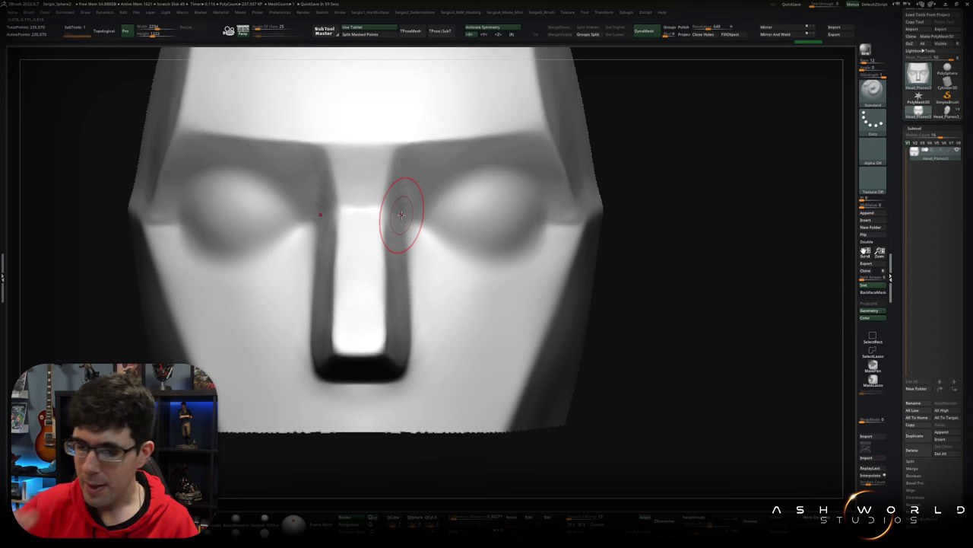
# - Sculpt a V-shaped brow ridge with grooves running down both cheeks
pyautogui.moveTo(417, 219); pyautogui.dragTo(406, 218, button='right')
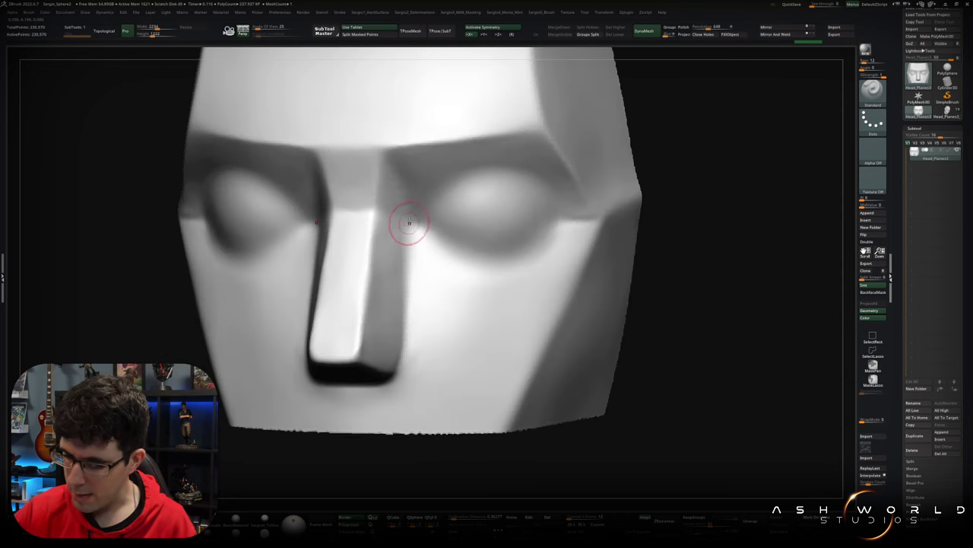
pyautogui.keyDown('shift'); pyautogui.moveTo(430, 172); pyautogui.dragTo(436, 215, button='right'); pyautogui.keyUp('shift')
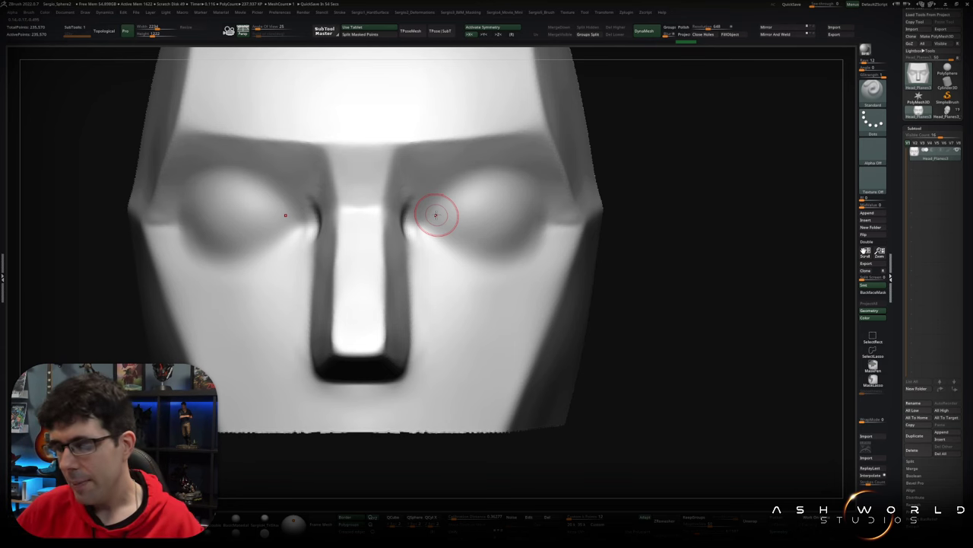
pyautogui.moveTo(471, 226); pyautogui.dragTo(441, 245, button='right')
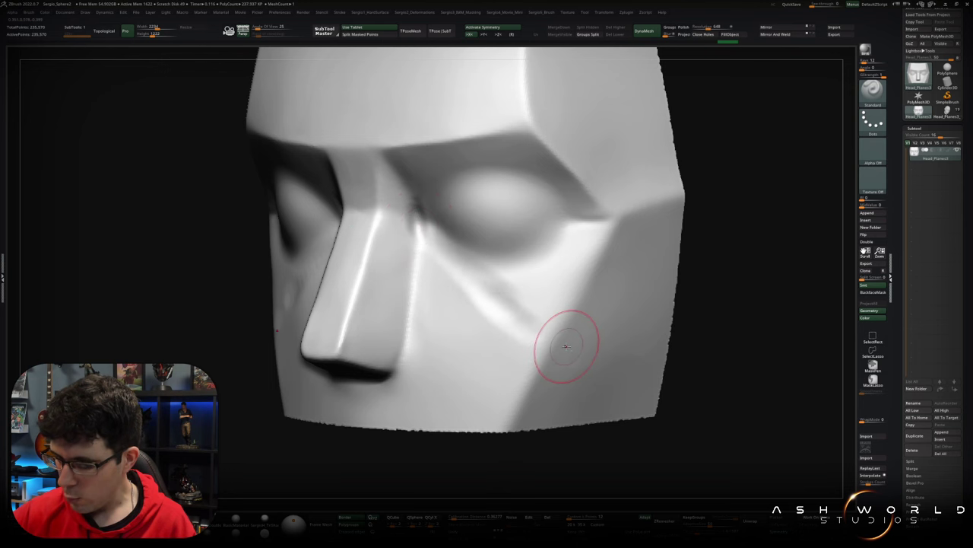
pyautogui.moveTo(561, 337); pyautogui.dragTo(456, 208, button='right')
pyautogui.moveTo(536, 266); pyautogui.dragTo(461, 166, button='right')
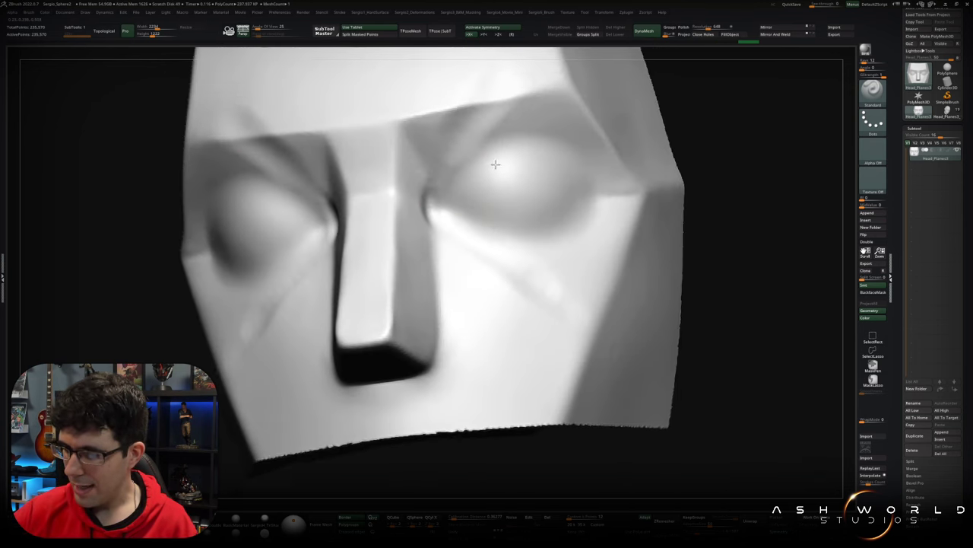
pyautogui.moveTo(500, 163); pyautogui.dragTo(396, 256, button='right')
pyautogui.moveTo(434, 203); pyautogui.dragTo(440, 242, button='right')
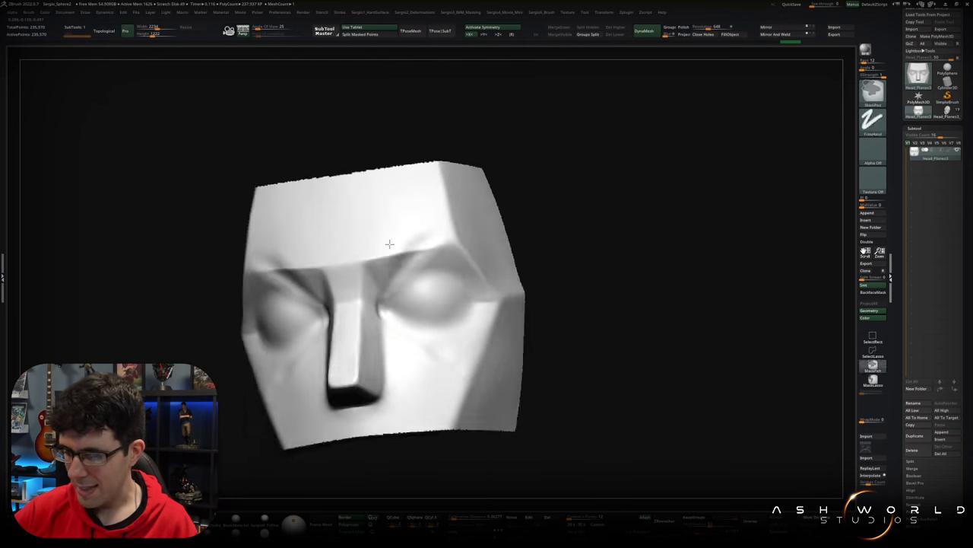
pyautogui.moveTo(306, 304)
pyautogui.mouseDown()
pyautogui.moveTo(365, 244)
pyautogui.moveTo(286, 186)
pyautogui.moveTo(365, 239)
pyautogui.moveTo(276, 327)
pyautogui.mouseUp()
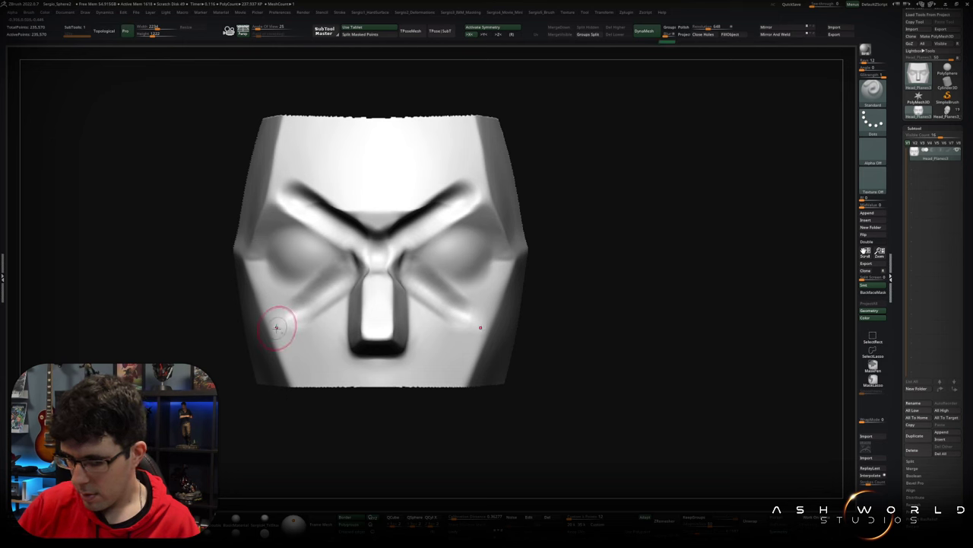
# - Undo the brow ridge and cheek grooves, then carve deep creases along both brow ridges
pyautogui.hotkey('ctrl', 'z')
pyautogui.hotkey('ctrl', 'z')
pyautogui.hotkey('ctrl', 'z')
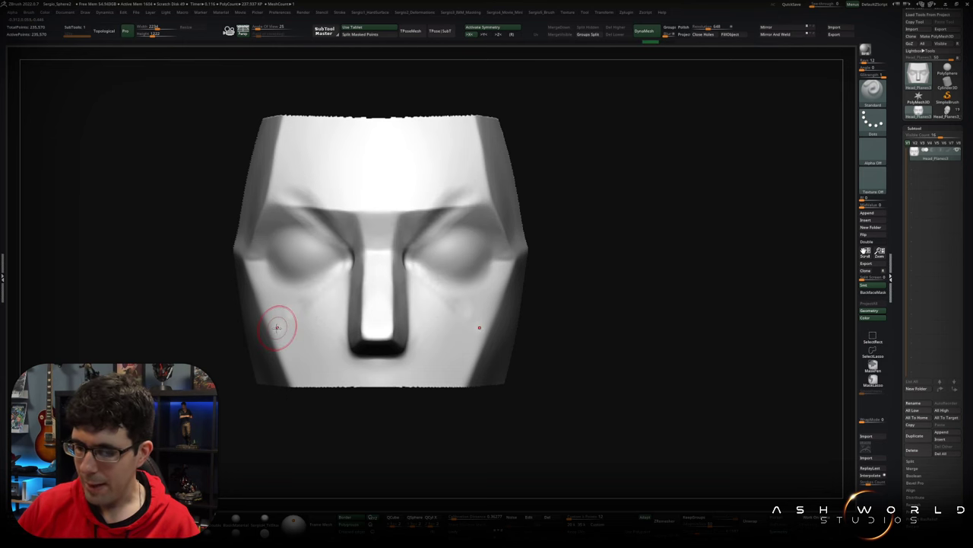
pyautogui.moveTo(278, 322); pyautogui.dragTo(580, 265, button='right')
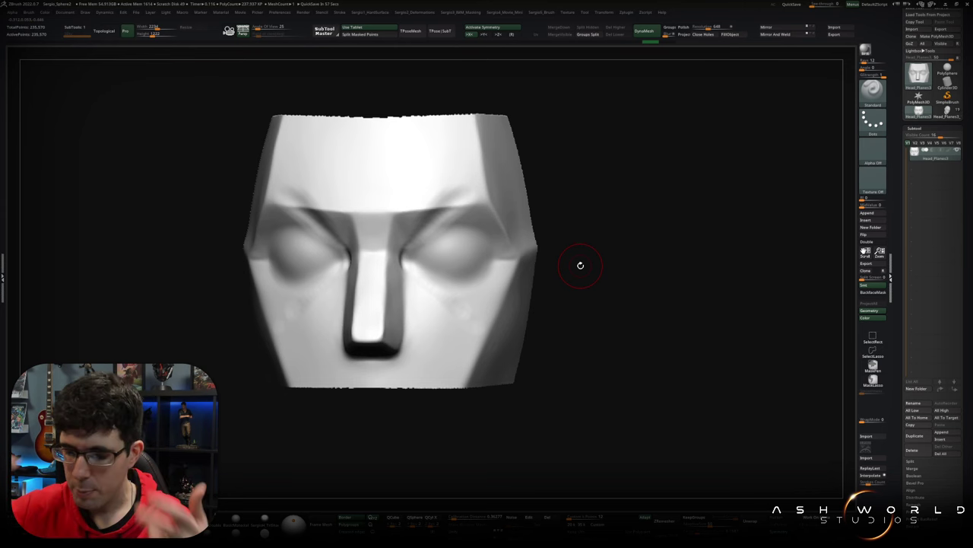
pyautogui.moveTo(603, 229)
pyautogui.mouseDown(button='right')
pyautogui.moveTo(598, 218)
pyautogui.moveTo(434, 250)
pyautogui.mouseUp(button='right')
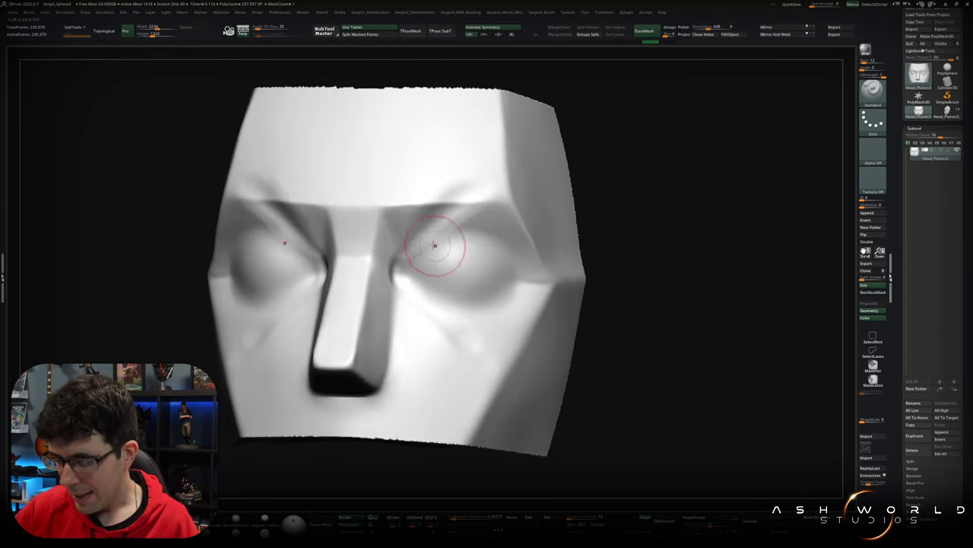
pyautogui.moveTo(427, 235)
pyautogui.mouseDown()
pyautogui.moveTo(494, 178)
pyautogui.moveTo(415, 226)
pyautogui.mouseUp()
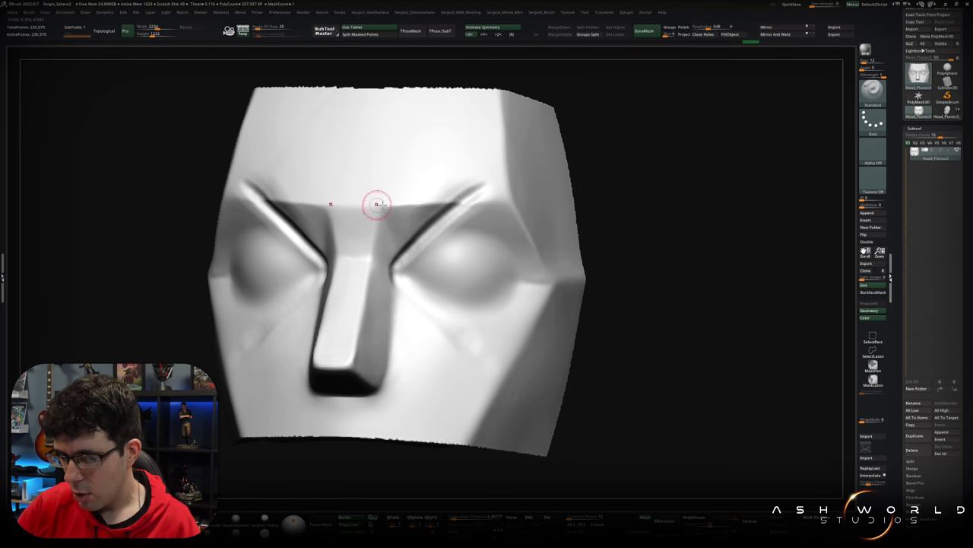
# - Carve trial diagonal creases down the cheeks
pyautogui.moveTo(510, 208)
pyautogui.mouseDown(button='right')
pyautogui.moveTo(468, 228)
pyautogui.moveTo(459, 246)
pyautogui.mouseUp(button='right')
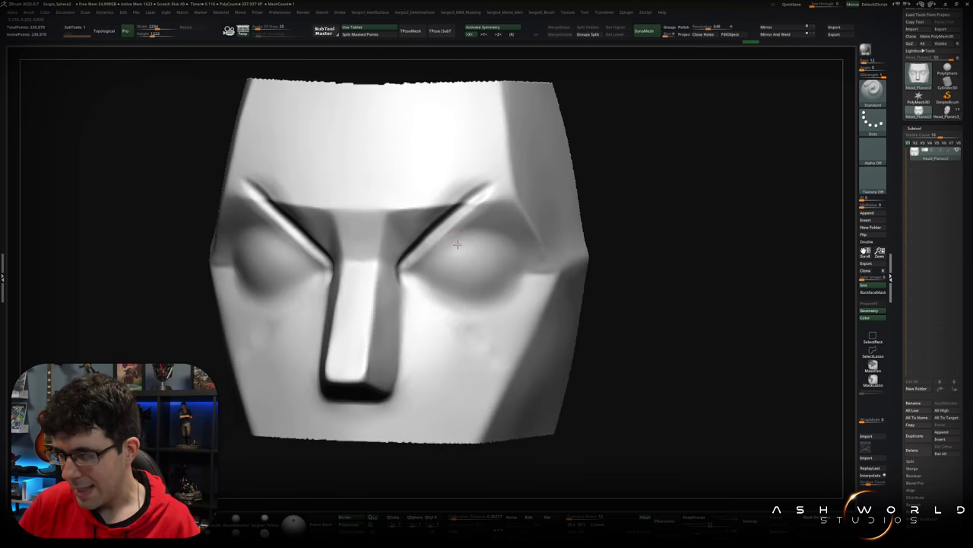
pyautogui.moveTo(532, 228); pyautogui.dragTo(569, 234, button='right')
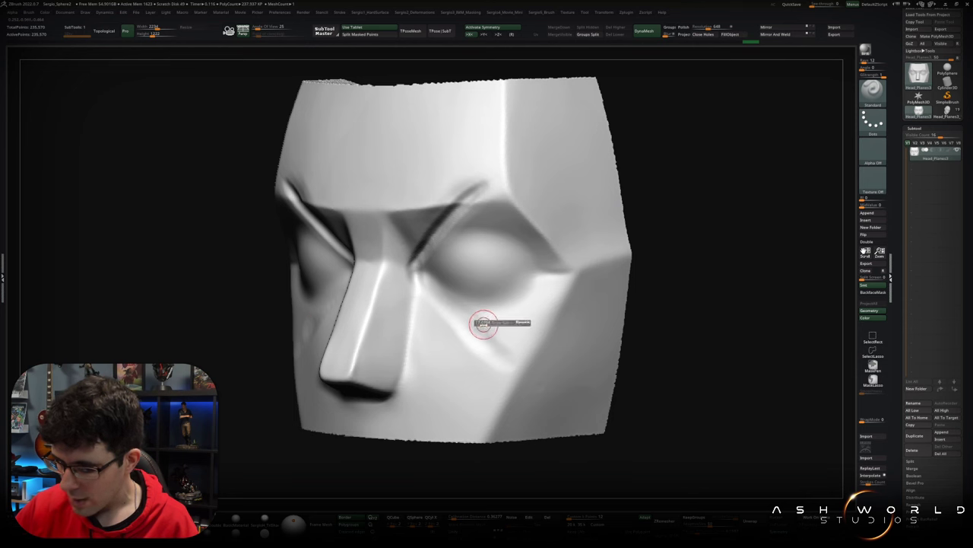
pyautogui.moveTo(521, 376)
pyautogui.mouseDown()
pyautogui.moveTo(464, 321)
pyautogui.moveTo(550, 398)
pyautogui.mouseUp()
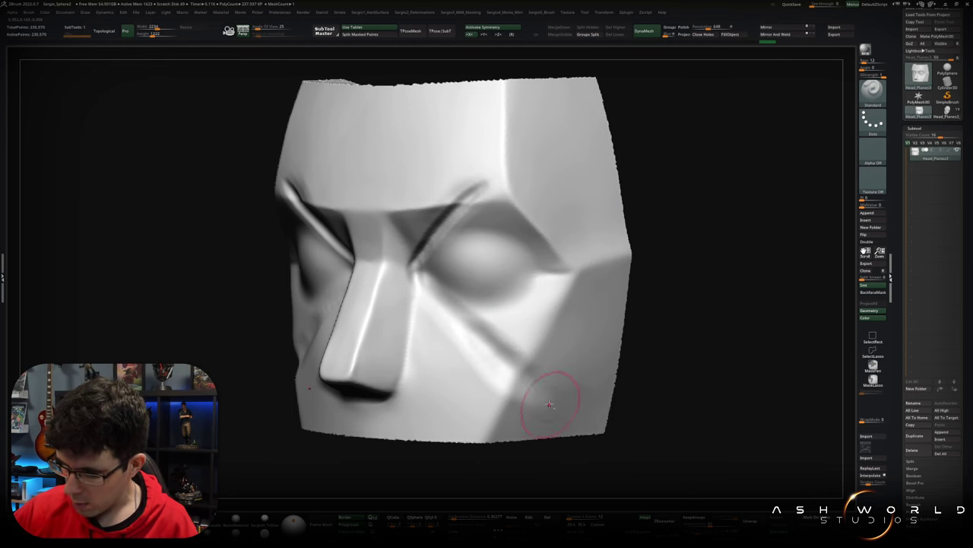
pyautogui.moveTo(465, 319); pyautogui.dragTo(533, 387)
pyautogui.moveTo(486, 339); pyautogui.dragTo(527, 386)
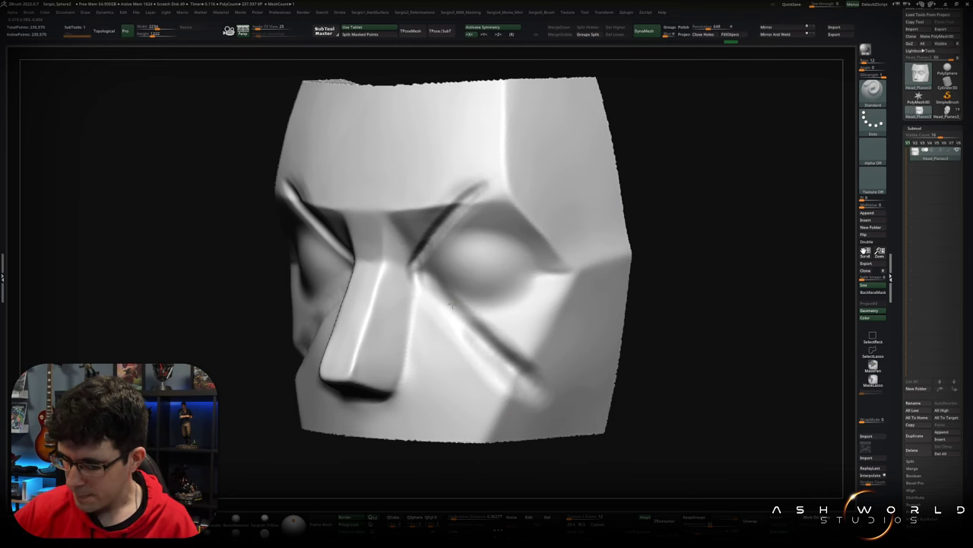
pyautogui.moveTo(451, 304); pyautogui.dragTo(532, 391)
pyautogui.moveTo(532, 391); pyautogui.dragTo(495, 384, button='right')
pyautogui.moveTo(532, 304); pyautogui.dragTo(573, 266, button='right')
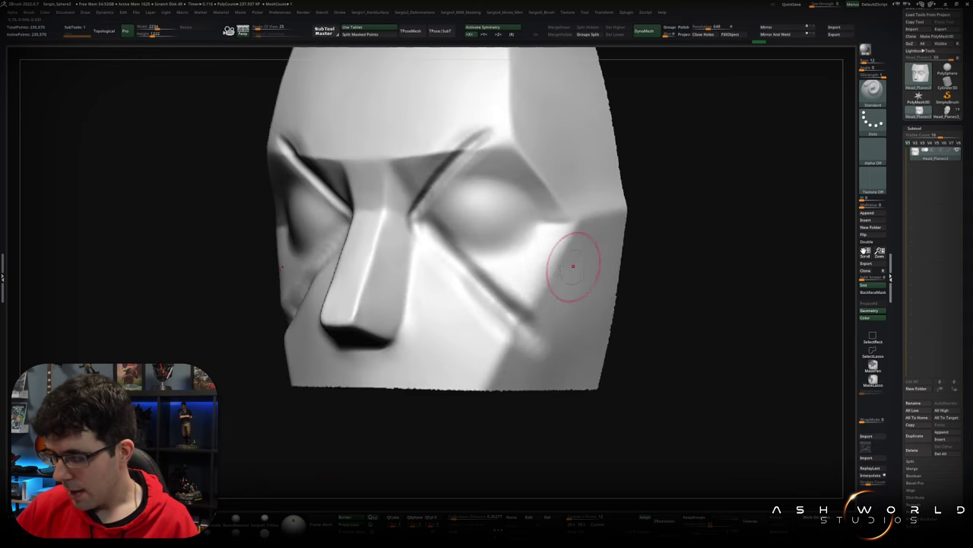
# - Smooth away the trial cheek creases and even out the lower cheek surface
pyautogui.press('b')
pyautogui.press('c')
pyautogui.press('l')
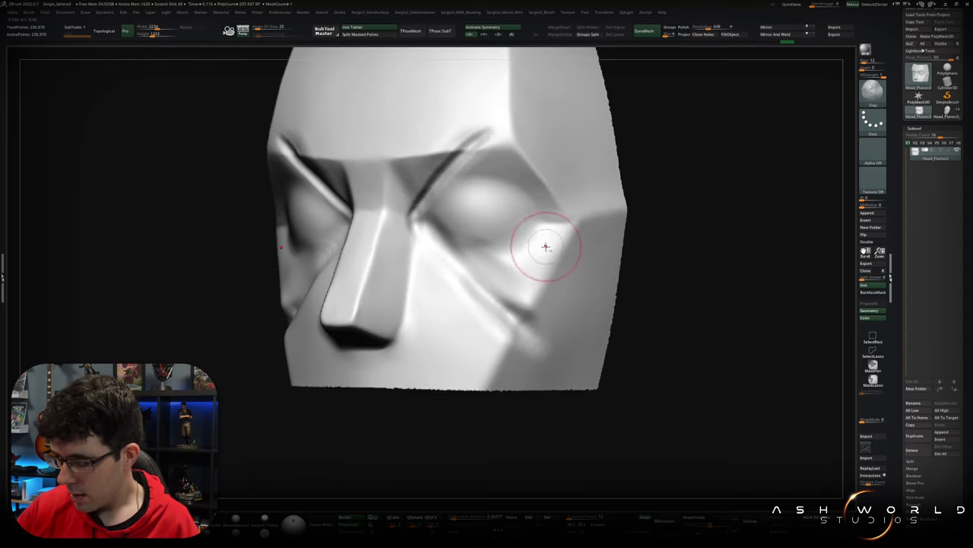
pyautogui.press('b')
pyautogui.press('t')
pyautogui.press('d')
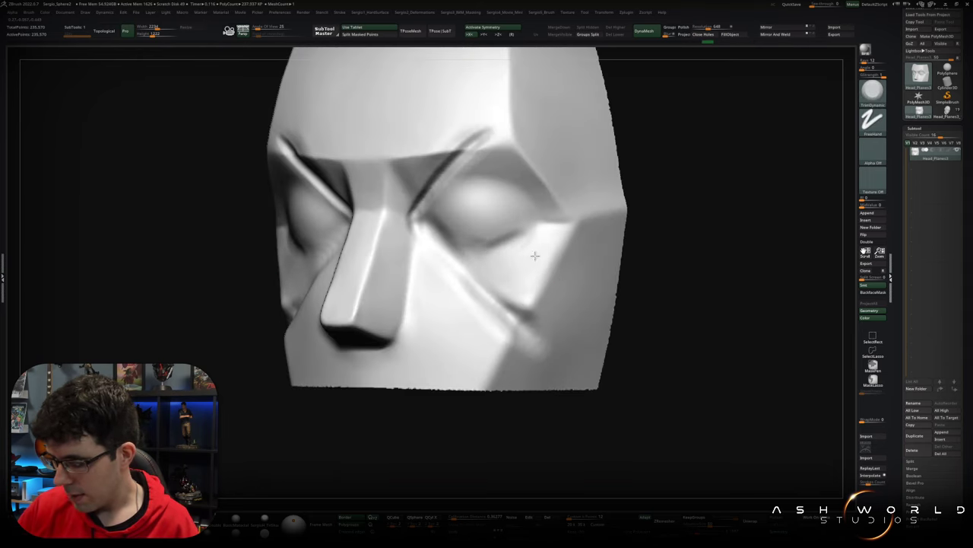
pyautogui.moveTo(517, 287); pyautogui.dragTo(522, 294, button='right')
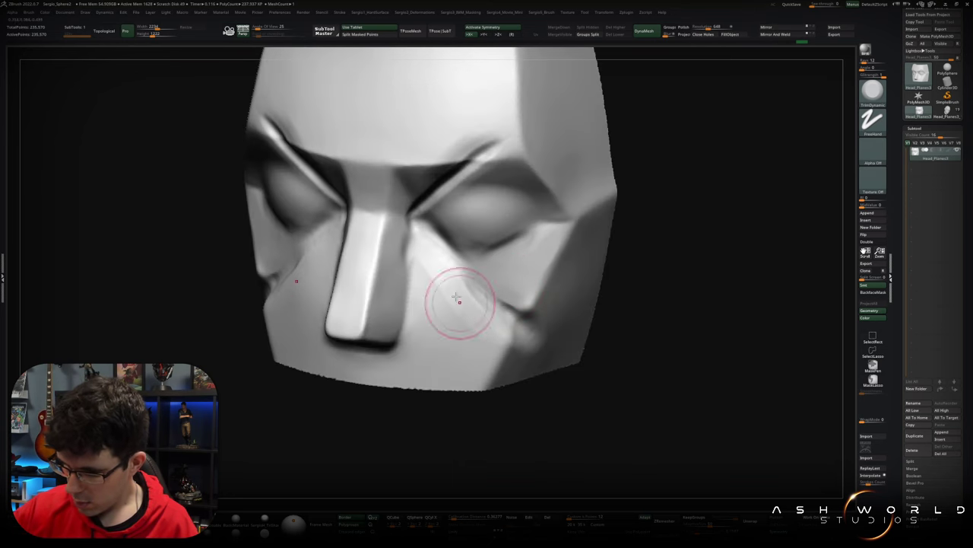
pyautogui.keyDown('alt'); pyautogui.moveTo(485, 329); pyautogui.dragTo(462, 268, button='right'); pyautogui.keyUp('alt')
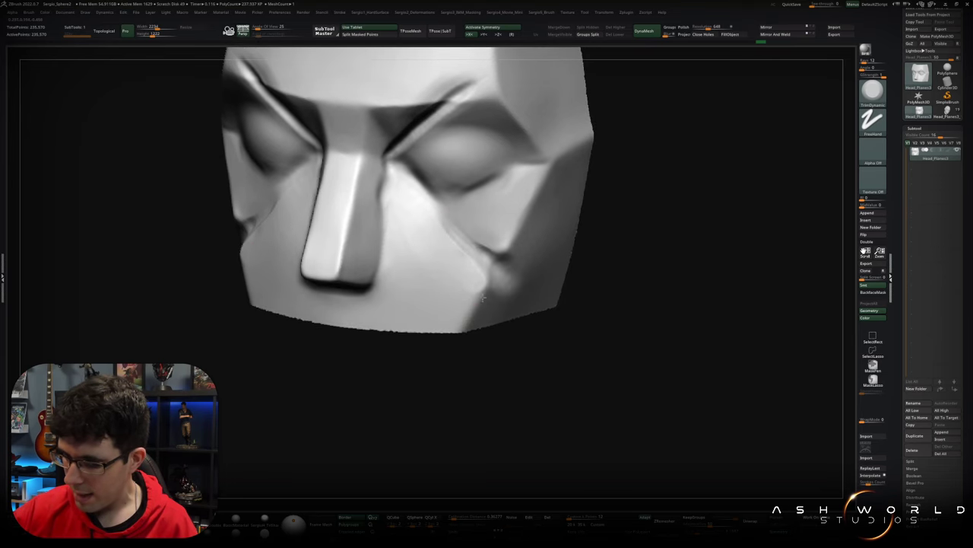
pyautogui.keyDown('shift'); pyautogui.moveTo(481, 284); pyautogui.dragTo(468, 229); pyautogui.keyUp('shift')
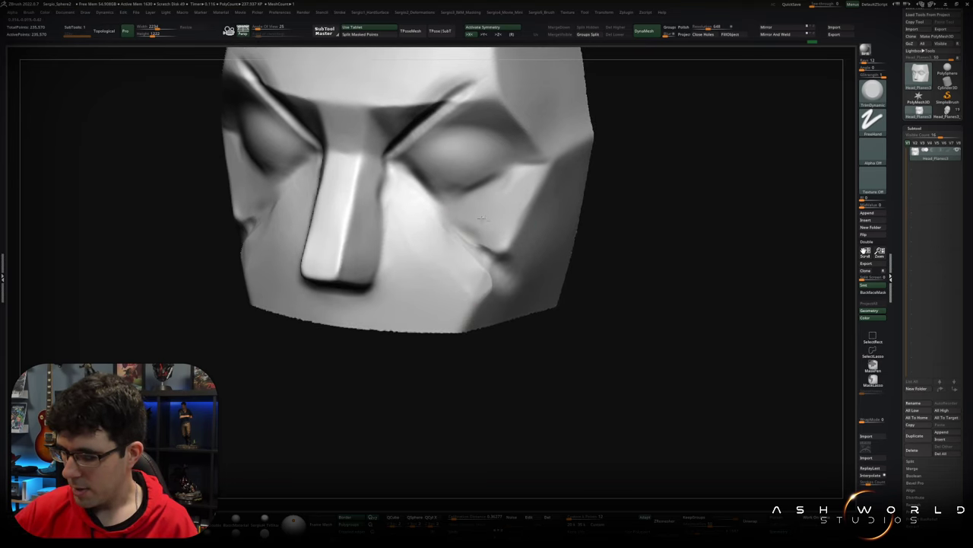
pyautogui.moveTo(501, 202); pyautogui.dragTo(553, 197, button='right')
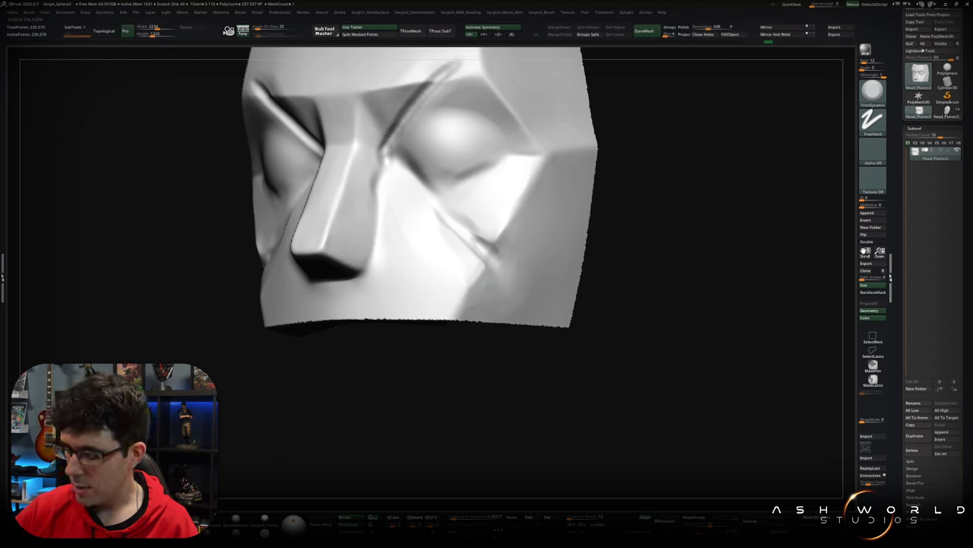
pyautogui.moveTo(494, 266)
pyautogui.keyDown('shift'); pyautogui.mouseDown()
pyautogui.moveTo(446, 196)
pyautogui.moveTo(506, 266)
pyautogui.mouseUp(); pyautogui.keyUp('shift')
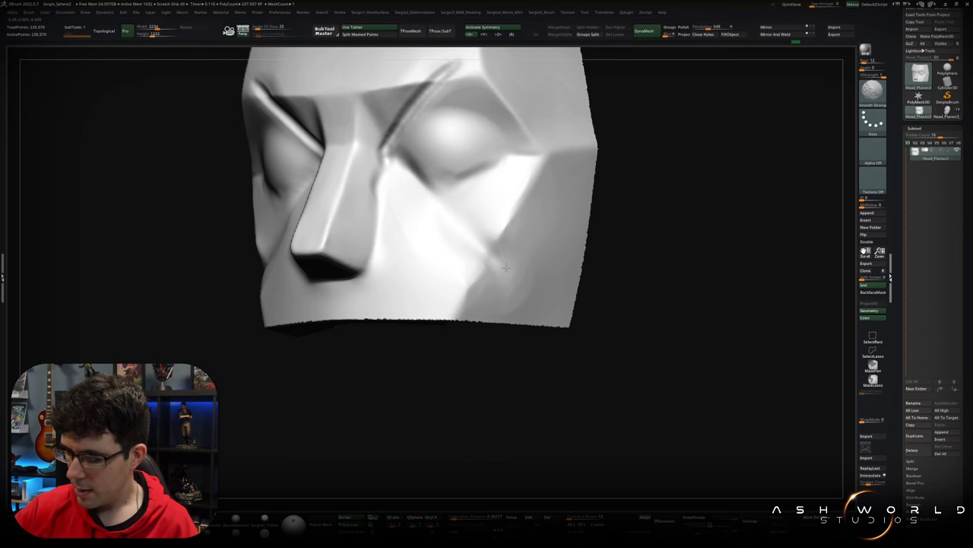
pyautogui.keyDown('shift'); pyautogui.moveTo(517, 208); pyautogui.dragTo(481, 283); pyautogui.keyUp('shift')
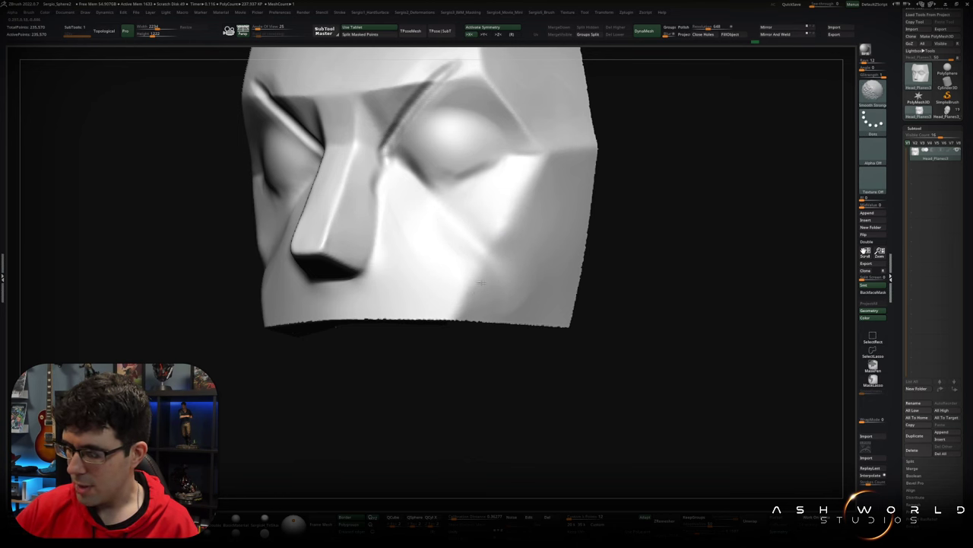
pyautogui.keyDown('shift'); pyautogui.moveTo(527, 281); pyautogui.dragTo(533, 196, button='right'); pyautogui.keyUp('shift')
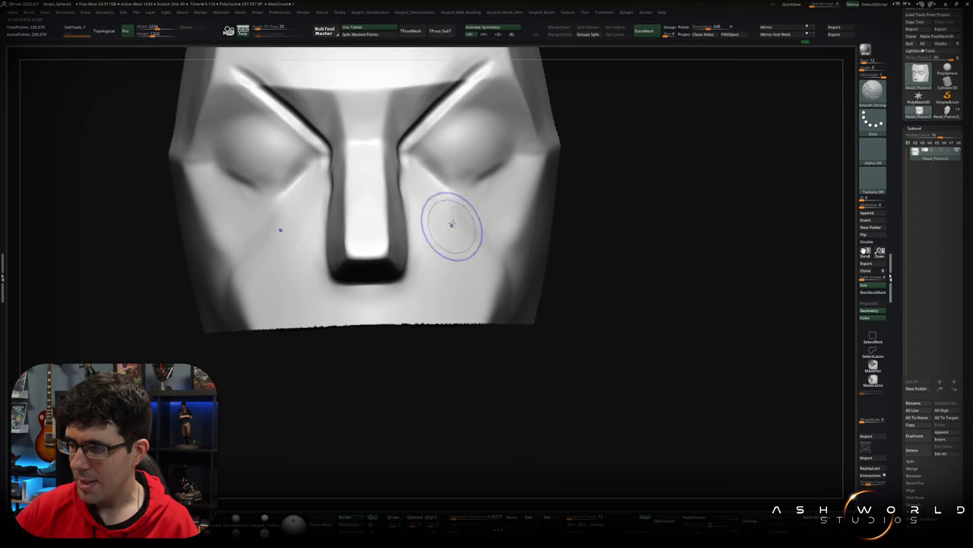
pyautogui.keyDown('ctrl'); pyautogui.moveTo(424, 206); pyautogui.dragTo(411, 181, button='right'); pyautogui.keyUp('ctrl')
# - Flatten the brow grooves into cleaner planes with TrimDynamic and soften the groove above the eye
pyautogui.moveTo(401, 190); pyautogui.dragTo(365, 236)
pyautogui.moveTo(401, 195); pyautogui.dragTo(381, 219)
pyautogui.moveTo(380, 219); pyautogui.dragTo(375, 223, button='right')
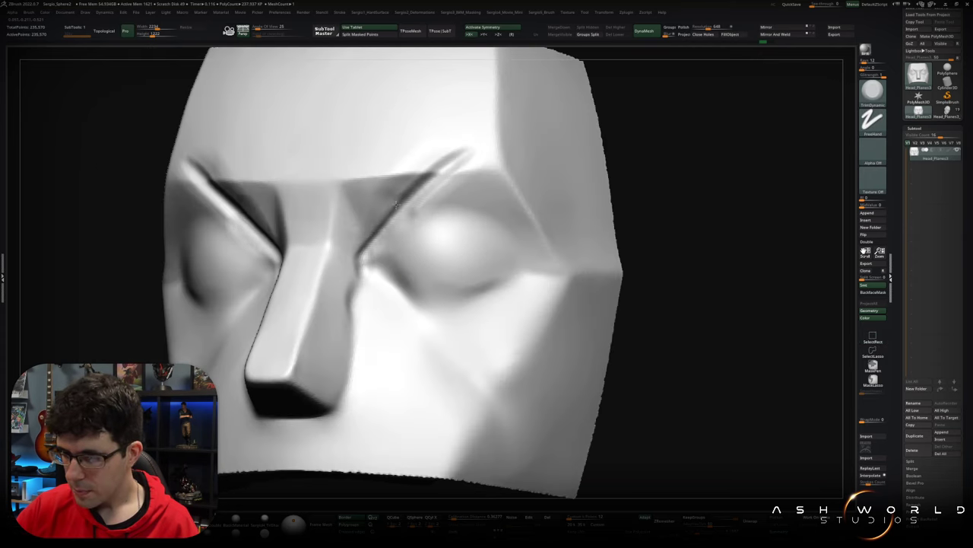
pyautogui.moveTo(460, 149); pyautogui.dragTo(403, 183)
pyautogui.moveTo(435, 149)
pyautogui.mouseDown()
pyautogui.moveTo(448, 156)
pyautogui.moveTo(371, 210)
pyautogui.moveTo(465, 142)
pyautogui.moveTo(416, 142)
pyautogui.mouseUp()
pyautogui.moveTo(449, 176)
pyautogui.mouseDown(button='right')
pyautogui.moveTo(537, 190)
pyautogui.moveTo(489, 189)
pyautogui.mouseUp(button='right')
pyautogui.moveTo(475, 196); pyautogui.dragTo(467, 196)
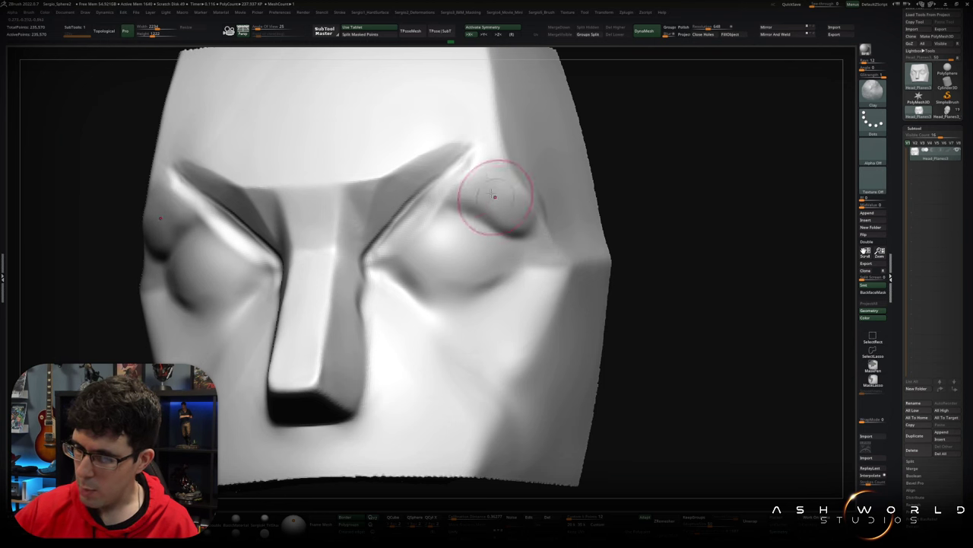
# - Soften the brow above the eyes, reshape the upper-lid crease and define its outer corner
pyautogui.moveTo(504, 200)
pyautogui.mouseDown()
pyautogui.moveTo(445, 195)
pyautogui.moveTo(426, 210)
pyautogui.mouseUp()
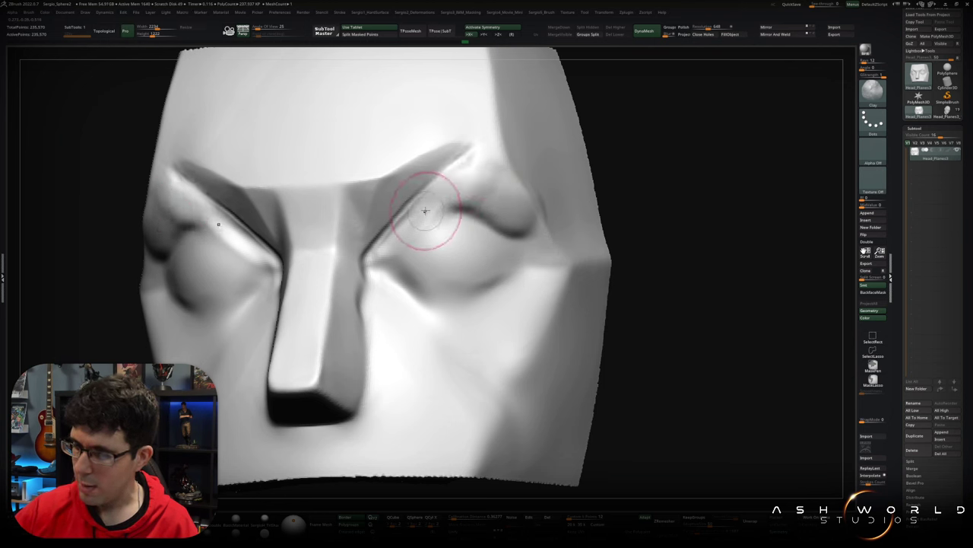
pyautogui.moveTo(466, 172); pyautogui.dragTo(467, 194)
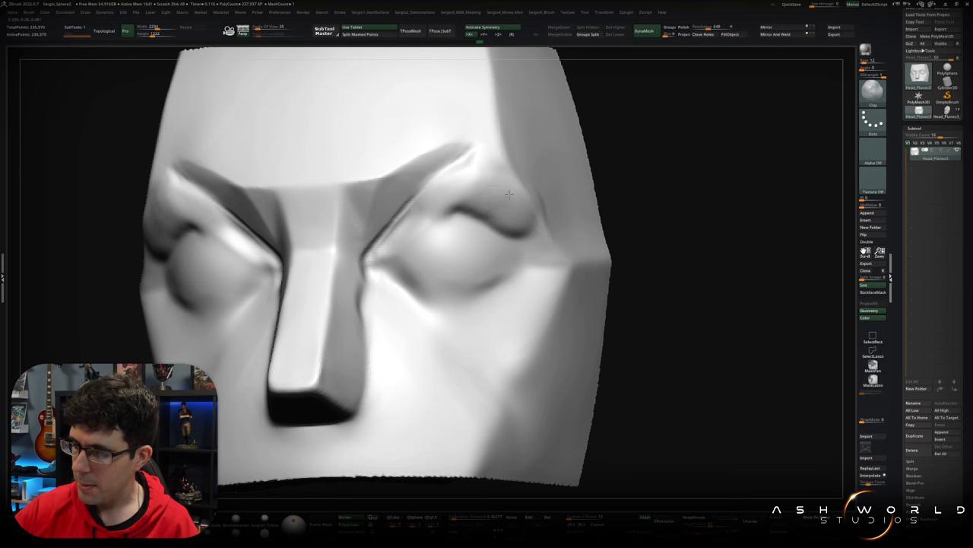
pyautogui.moveTo(523, 241); pyautogui.dragTo(543, 245)
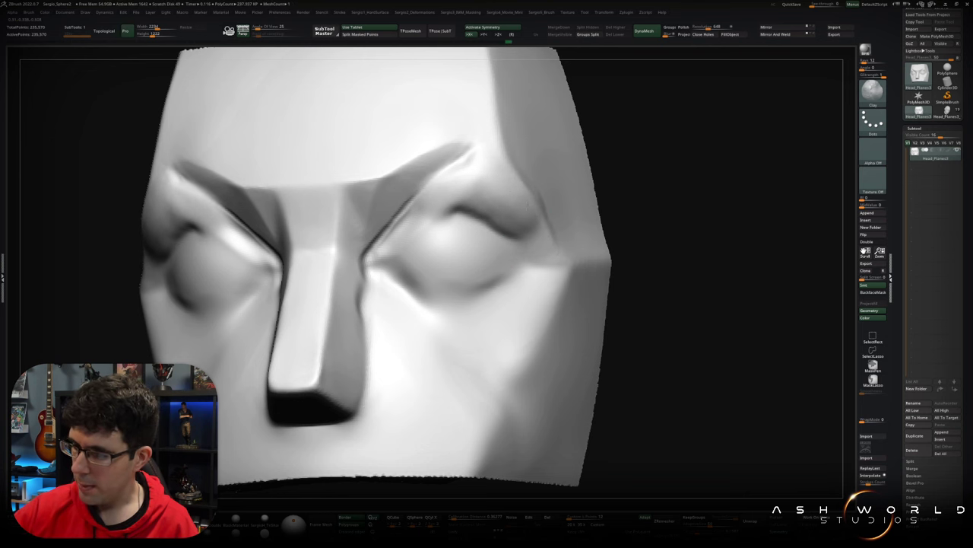
# - Trim the outer brow, eye corner and plane above the eye flat with TrimDynamic
pyautogui.press('b')
pyautogui.press('t')
pyautogui.press('d')
pyautogui.moveTo(555, 195); pyautogui.dragTo(522, 185, button='right')
pyautogui.moveTo(518, 184); pyautogui.dragTo(548, 230)
pyautogui.moveTo(506, 194)
pyautogui.mouseDown()
pyautogui.moveTo(504, 230)
pyautogui.moveTo(499, 222)
pyautogui.mouseUp()
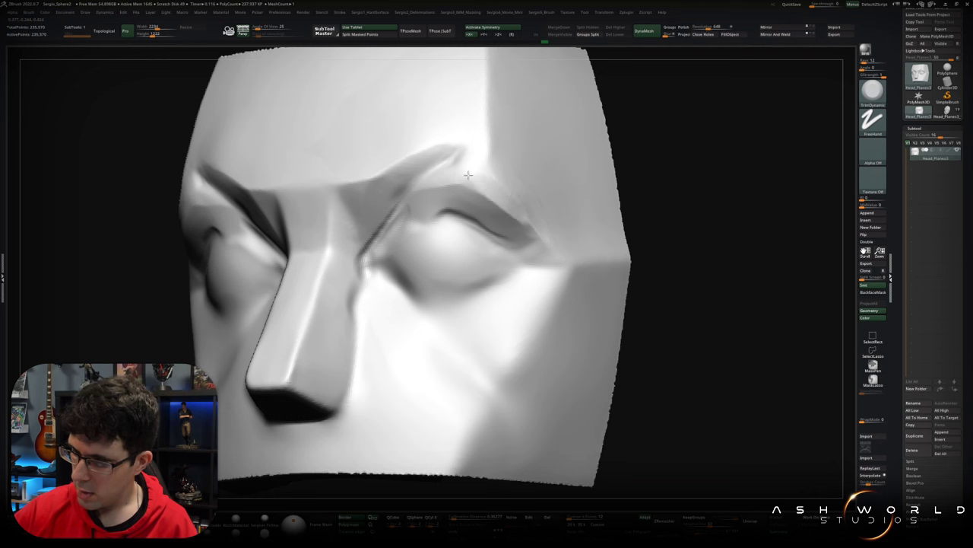
# - Carve a crease along the lower brow ridge, then undo it
pyautogui.moveTo(466, 160); pyautogui.dragTo(412, 206)
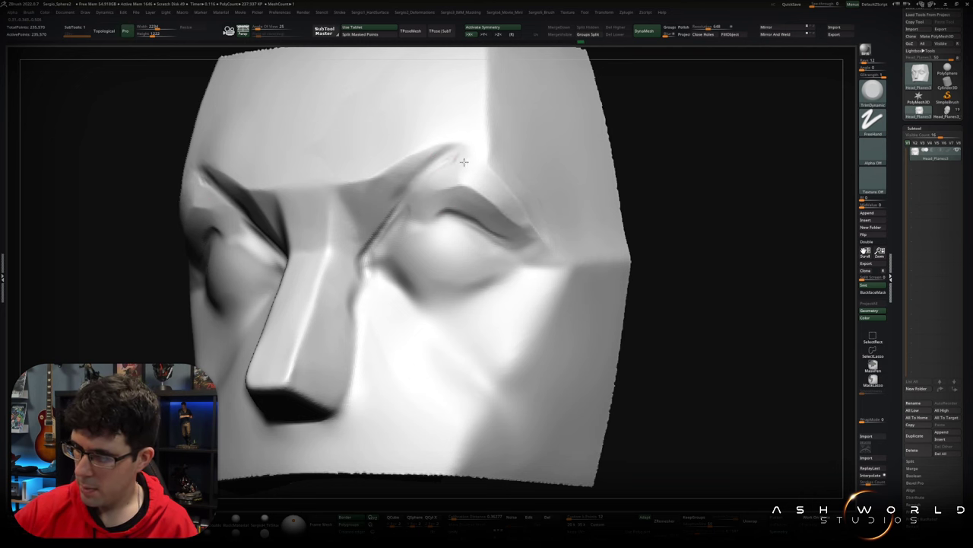
pyautogui.keyDown('shift'); pyautogui.moveTo(464, 162); pyautogui.dragTo(469, 160, button='right'); pyautogui.keyUp('shift')
pyautogui.hotkey('ctrl', 'z')
# - Carve crisp upper-eyelid creases with DamStandard, alternating with TrimDynamic
pyautogui.press('b')
pyautogui.press('d')
pyautogui.press('s')
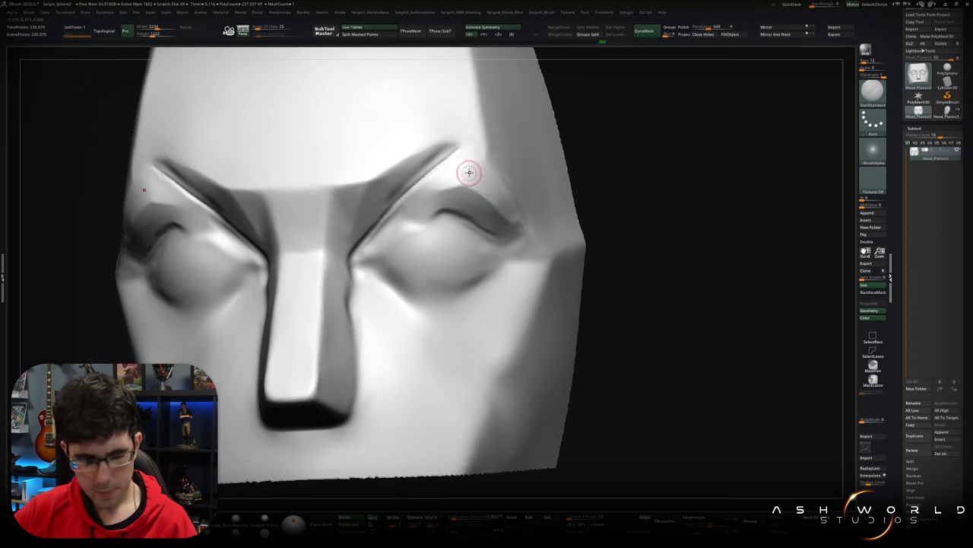
pyautogui.moveTo(457, 179); pyautogui.dragTo(465, 188, button='right')
pyautogui.press('b')
pyautogui.press('t')
pyautogui.press('d')
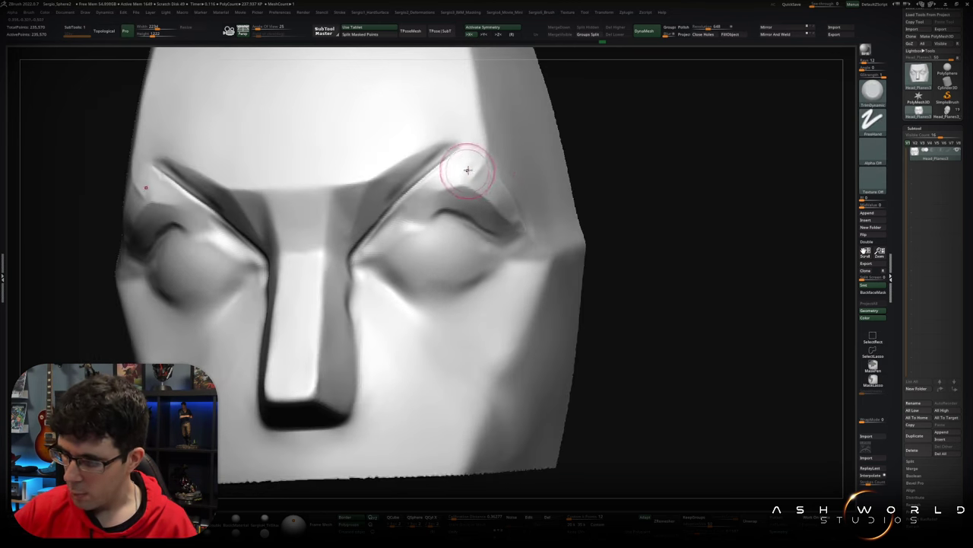
pyautogui.moveTo(502, 231)
pyautogui.mouseDown(button='right')
pyautogui.moveTo(571, 220)
pyautogui.moveTo(445, 218)
pyautogui.mouseUp(button='right')
pyautogui.press('b')
pyautogui.press('d')
pyautogui.press('s')
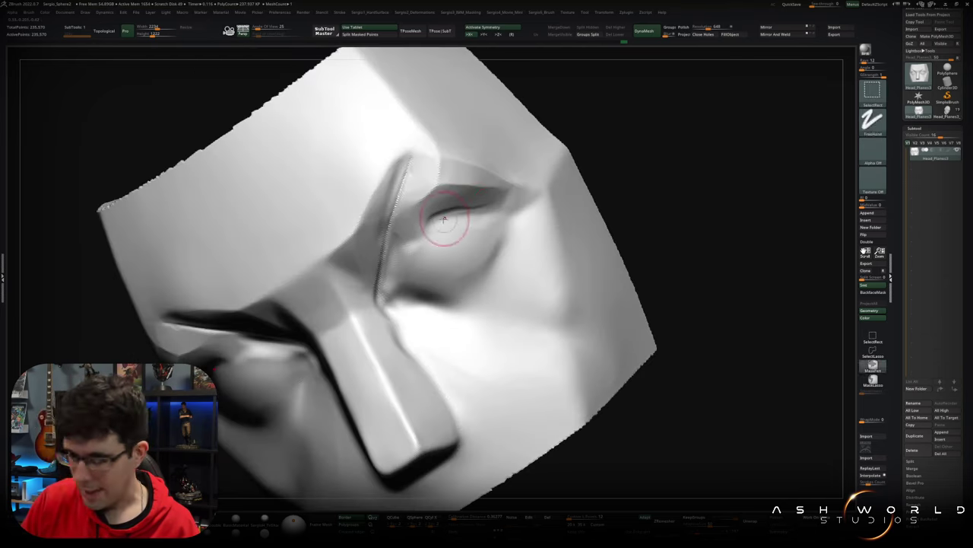
pyautogui.moveTo(446, 217); pyautogui.dragTo(487, 203)
pyautogui.moveTo(411, 213); pyautogui.dragTo(487, 202)
# - Smooth the surface over the right eye
pyautogui.press('b')
pyautogui.press('t')
pyautogui.press('d')
pyautogui.moveTo(524, 187)
pyautogui.mouseDown(button='right')
pyautogui.moveTo(435, 203)
pyautogui.moveTo(410, 221)
pyautogui.mouseUp(button='right')
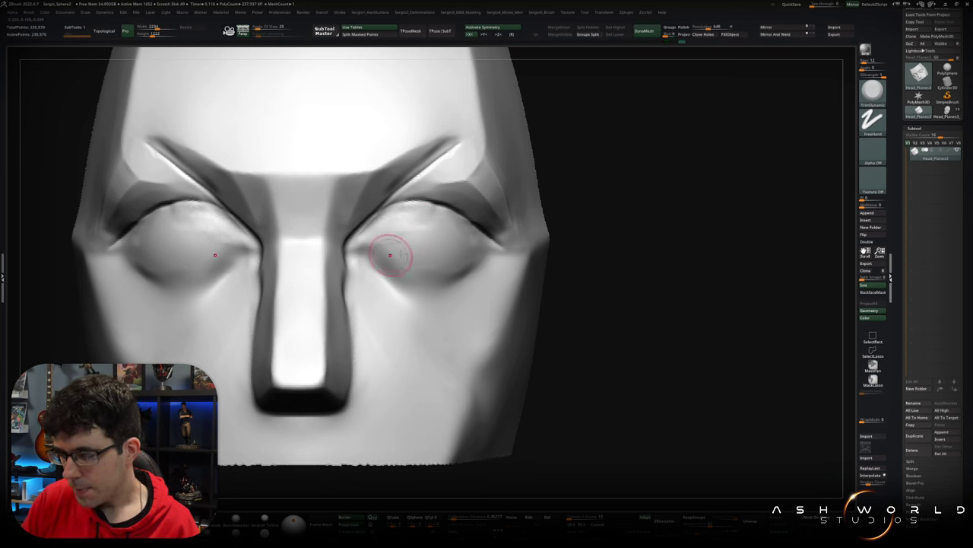
pyautogui.keyDown('shift'); pyautogui.moveTo(391, 238); pyautogui.dragTo(394, 237); pyautogui.keyUp('shift')
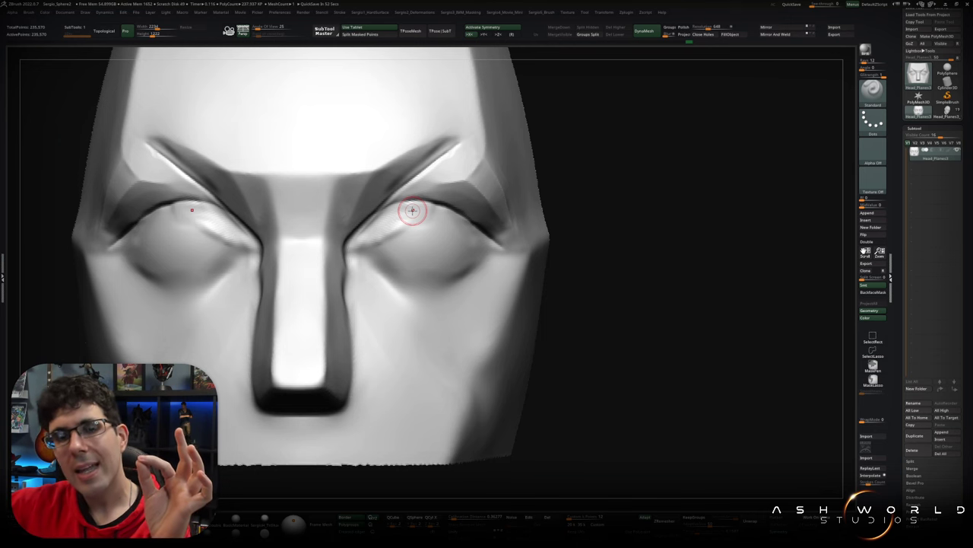
# - Reshape the eye sockets with Move and crease the outer corners of the lower lids
pyautogui.moveTo(609, 232)
pyautogui.mouseDown()
pyautogui.moveTo(582, 226)
pyautogui.moveTo(641, 238)
pyautogui.moveTo(557, 224)
pyautogui.mouseUp()
pyautogui.moveTo(378, 211); pyautogui.dragTo(458, 177)
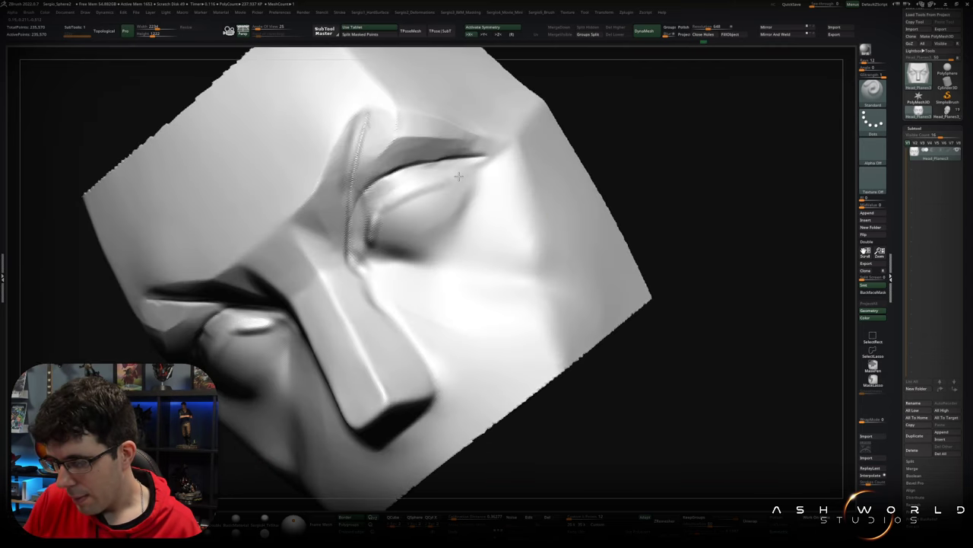
pyautogui.moveTo(388, 206)
pyautogui.mouseDown(button='right')
pyautogui.moveTo(398, 223)
pyautogui.moveTo(419, 215)
pyautogui.mouseUp(button='right')
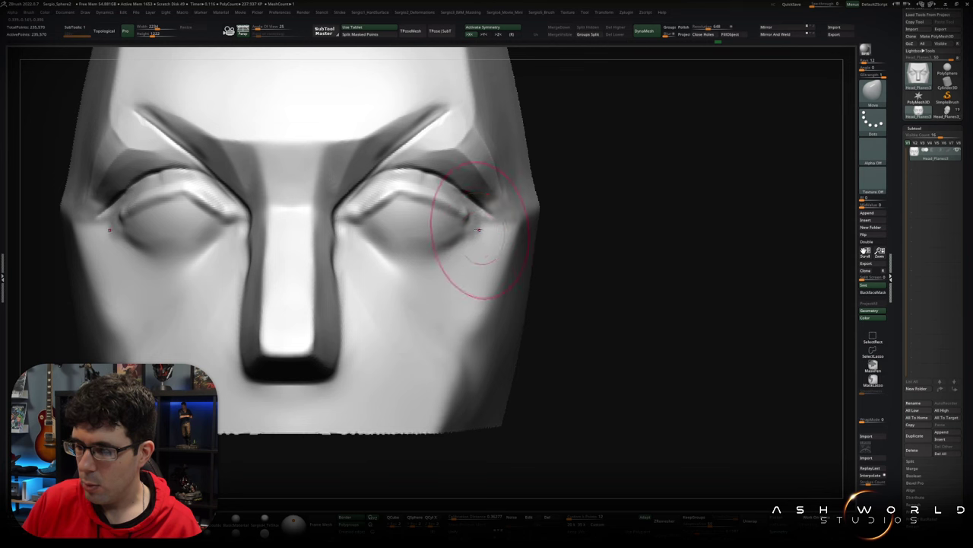
pyautogui.moveTo(472, 221); pyautogui.dragTo(456, 250)
pyautogui.moveTo(456, 251)
pyautogui.mouseDown(button='right')
pyautogui.moveTo(663, 207)
pyautogui.moveTo(617, 221)
pyautogui.mouseUp(button='right')
# - Deepen the crease under the lower lids with the Standard brush
pyautogui.press('b')
pyautogui.press('s')
pyautogui.press('t')
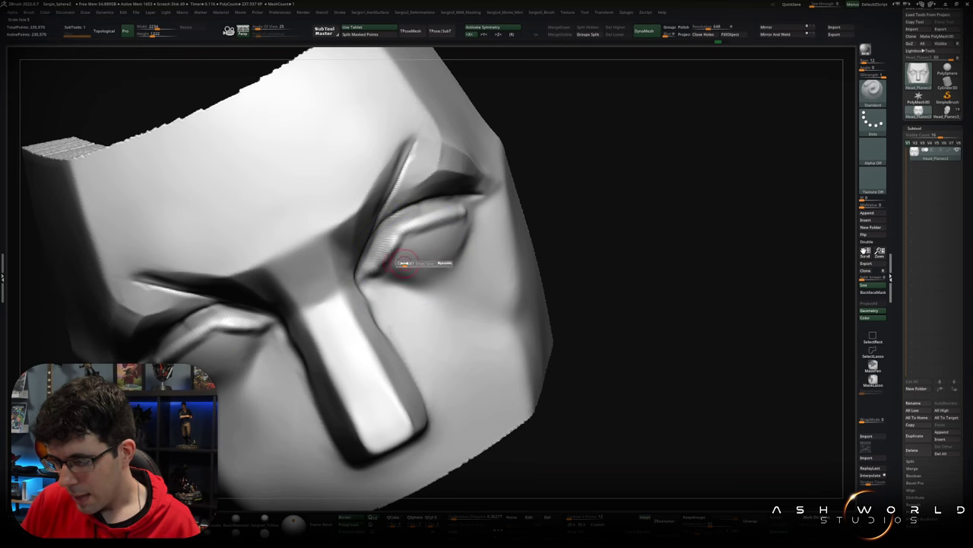
pyautogui.moveTo(404, 262); pyautogui.dragTo(394, 256, button='right')
pyautogui.moveTo(386, 271); pyautogui.dragTo(433, 260)
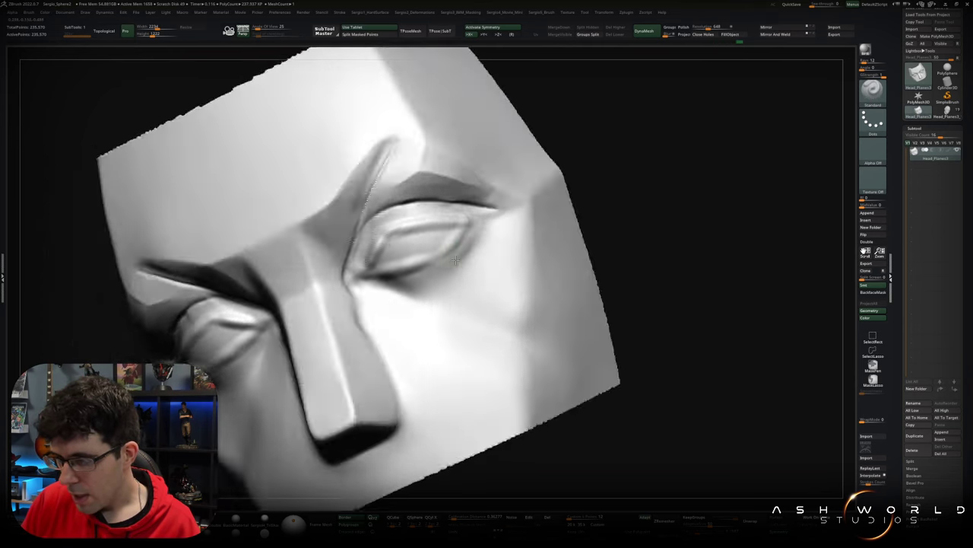
# - Cut a diagonal DamStandard crease across both eyes
pyautogui.keyDown('shift'); pyautogui.moveTo(376, 273); pyautogui.dragTo(445, 224, button='right'); pyautogui.keyUp('shift')
pyautogui.press('b')
pyautogui.press('d')
pyautogui.press('s')
pyautogui.moveTo(409, 187); pyautogui.dragTo(479, 279)
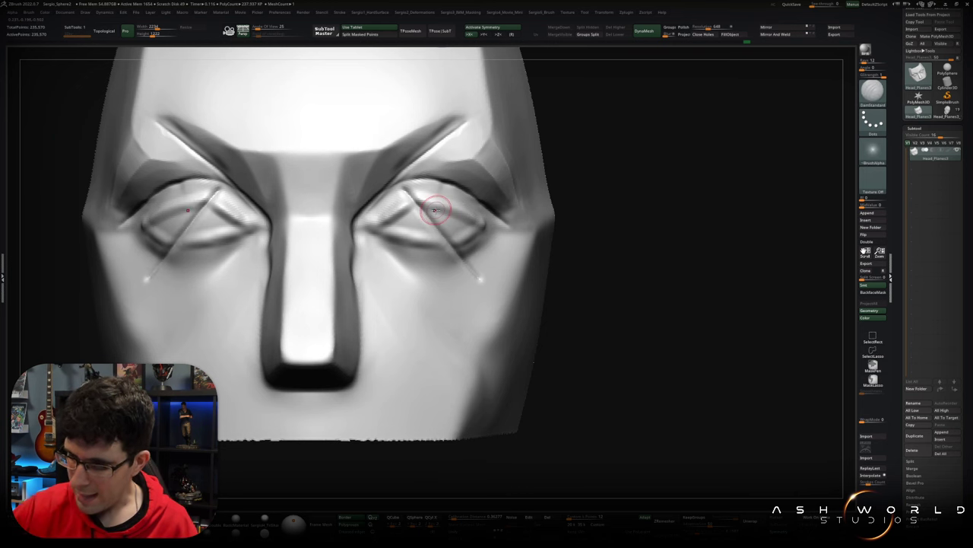
# - Undo the diagonal cuts across the eyes
pyautogui.press('b')
pyautogui.press('m')
pyautogui.press('v')
pyautogui.hotkey('ctrl', 'z')
pyautogui.press('b')
pyautogui.press('d')
pyautogui.press('s')
# - Carve crisp creases along both eyelids with DamStandard
pyautogui.moveTo(446, 218)
pyautogui.mouseDown(button='right')
pyautogui.moveTo(434, 249)
pyautogui.moveTo(387, 220)
pyautogui.mouseUp(button='right')
pyautogui.press('b')
pyautogui.press('m')
pyautogui.press('v')
pyautogui.press('b')
pyautogui.press('d')
pyautogui.press('s')
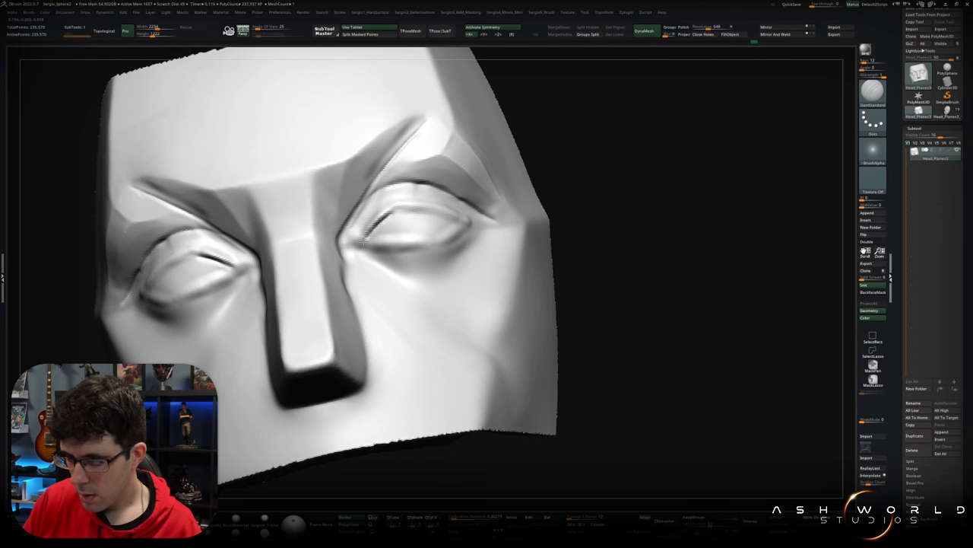
pyautogui.moveTo(498, 189)
pyautogui.mouseDown(button='right')
pyautogui.moveTo(591, 163)
pyautogui.moveTo(525, 201)
pyautogui.mouseUp(button='right')
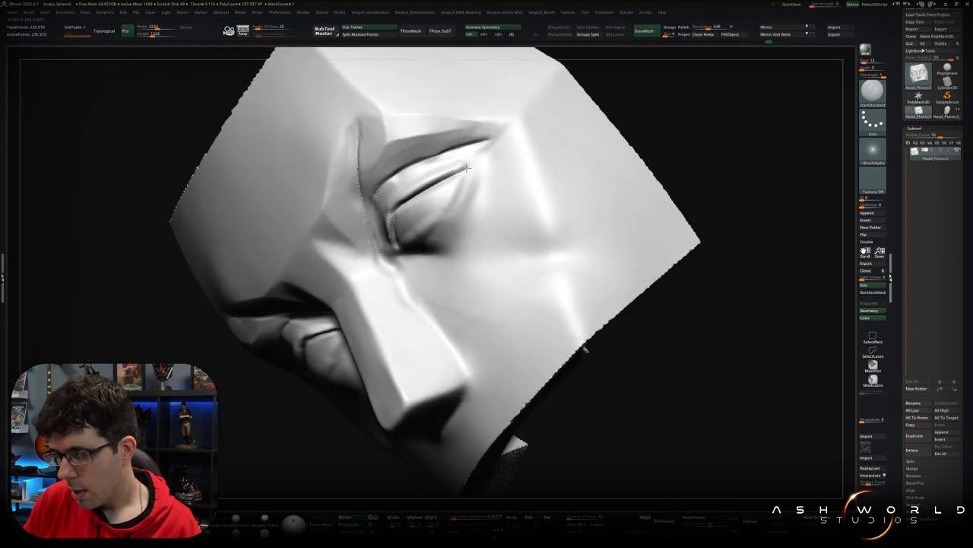
pyautogui.moveTo(430, 185); pyautogui.dragTo(407, 196, button='right')
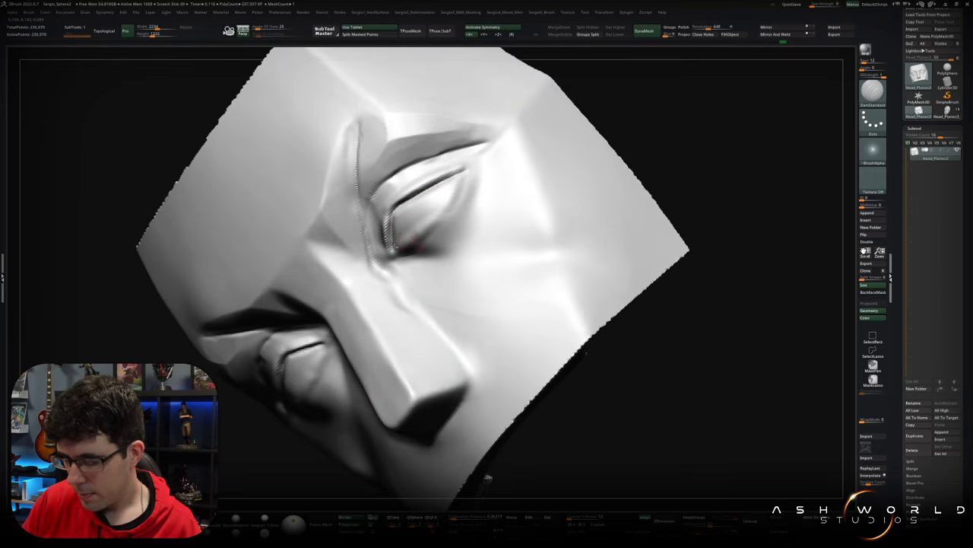
pyautogui.moveTo(415, 247); pyautogui.dragTo(442, 204)
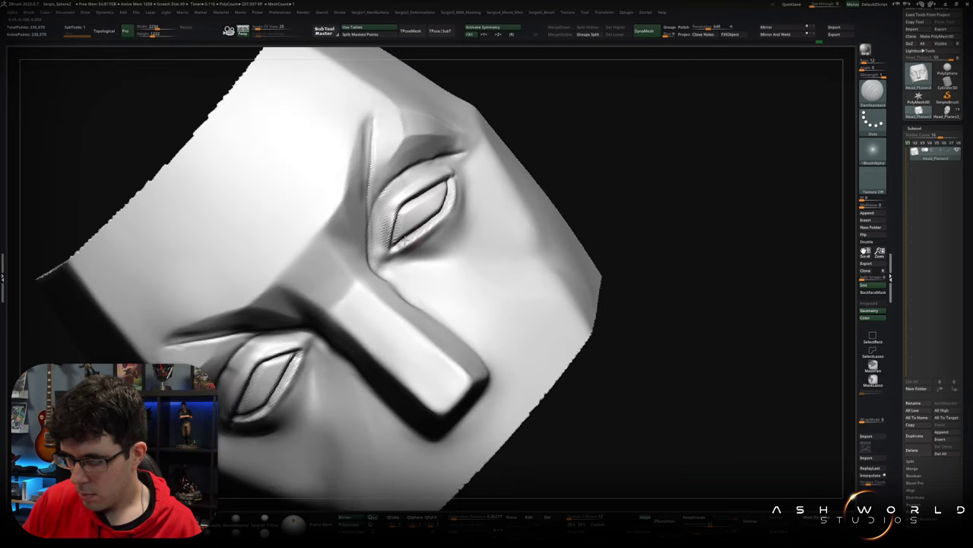
# - Build up clay inside the eye openings with ClayBuildup, then add a sphere as a second subtool
pyautogui.press('b')
pyautogui.press('c')
pyautogui.press('b')
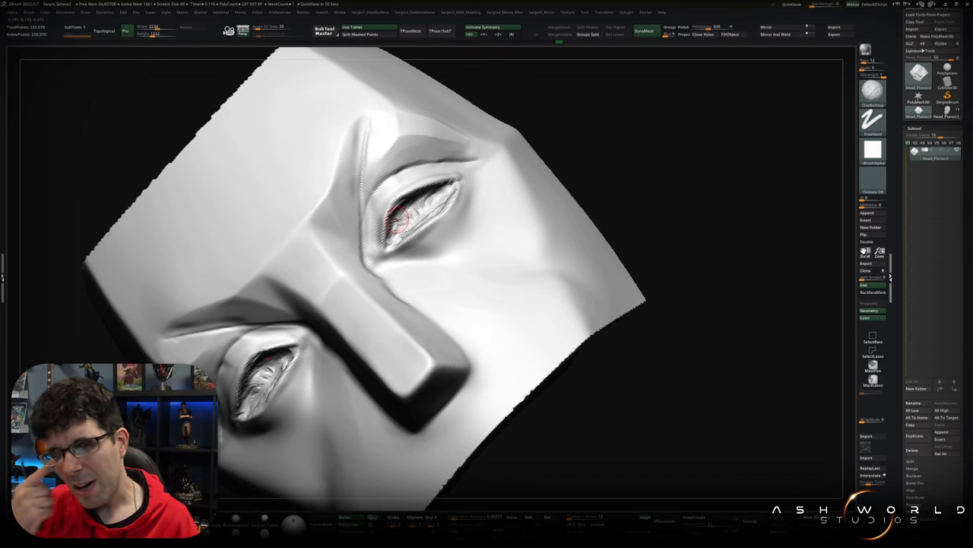
pyautogui.moveTo(634, 200); pyautogui.dragTo(692, 190)
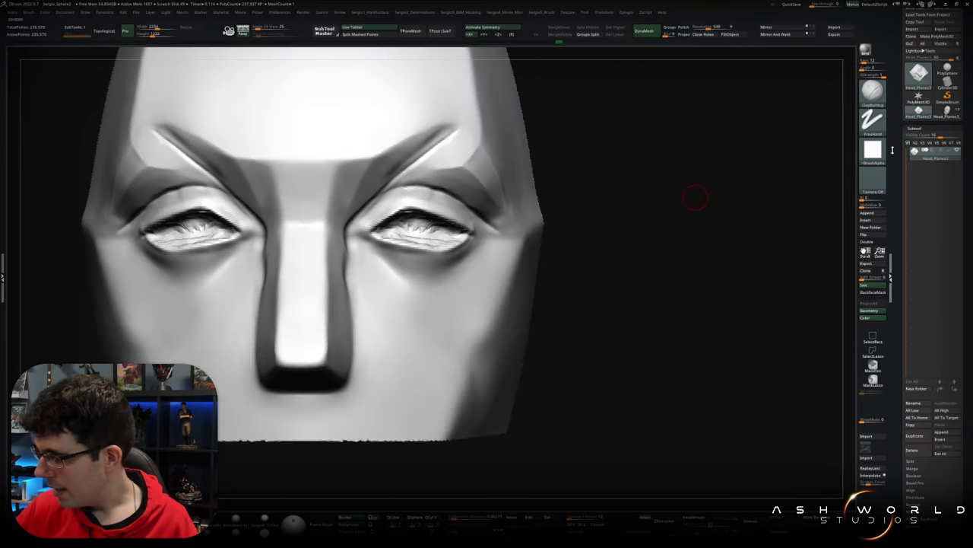
pyautogui.click(872, 214)
# - Append a Sphere3D subtool and scale and seat it as an eyeball in one socket
pyautogui.click(660, 233)
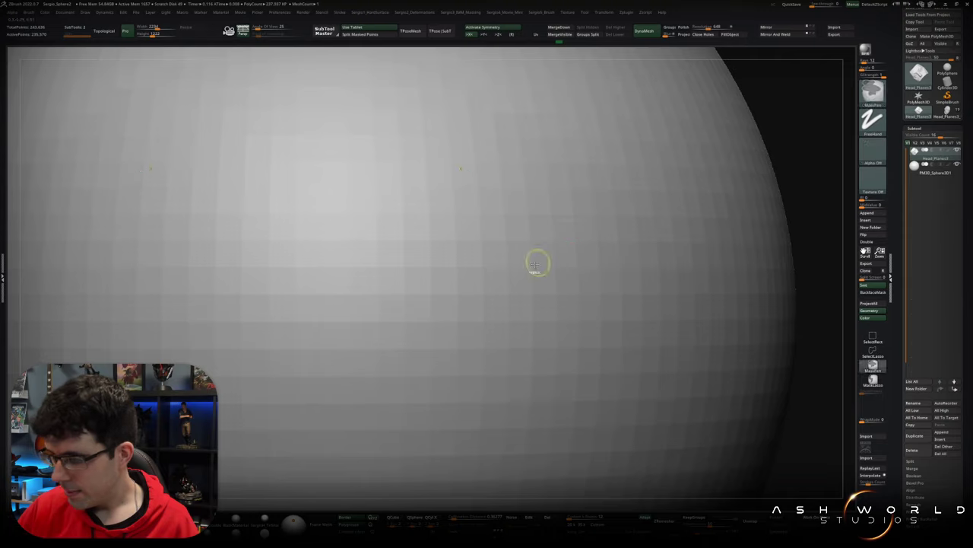
pyautogui.press('f')
pyautogui.moveTo(448, 209)
pyautogui.mouseDown()
pyautogui.moveTo(406, 189)
pyautogui.moveTo(457, 190)
pyautogui.mouseUp()
pyautogui.moveTo(386, 218); pyautogui.dragTo(365, 228)
pyautogui.keyDown('alt'); pyautogui.moveTo(532, 228); pyautogui.dragTo(533, 152); pyautogui.keyUp('alt')
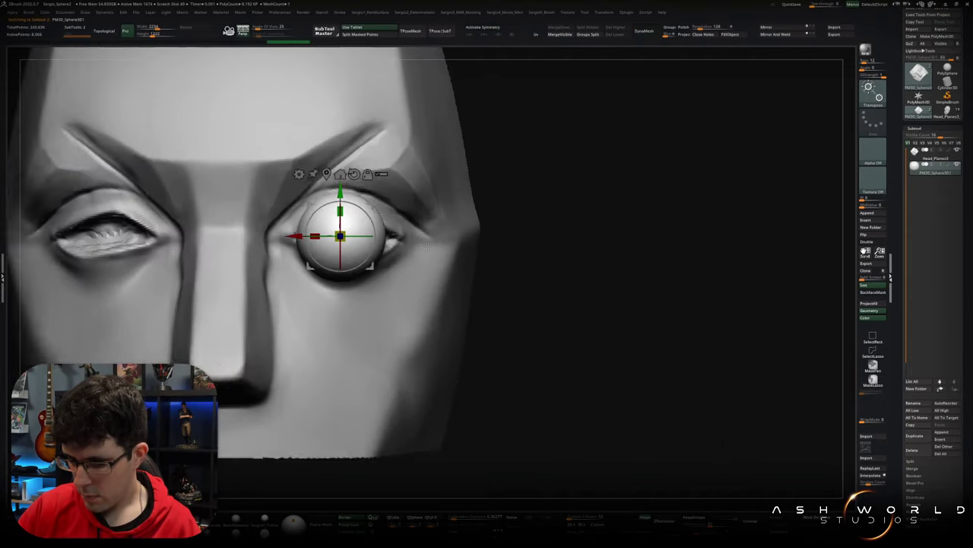
pyautogui.moveTo(464, 194)
pyautogui.mouseDown()
pyautogui.moveTo(494, 191)
pyautogui.moveTo(456, 194)
pyautogui.mouseUp()
pyautogui.moveTo(380, 221)
pyautogui.mouseDown()
pyautogui.moveTo(439, 202)
pyautogui.moveTo(398, 200)
pyautogui.mouseUp()
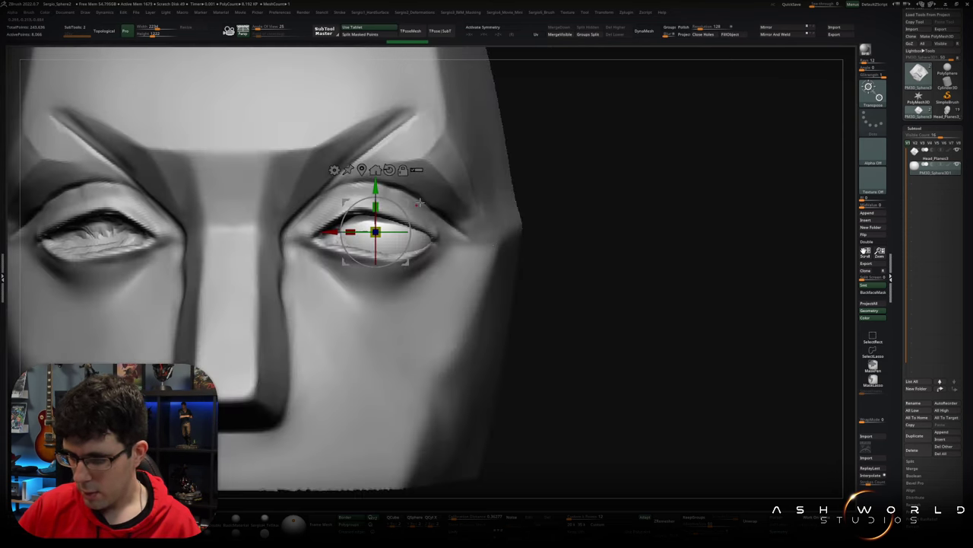
pyautogui.moveTo(486, 202)
pyautogui.mouseDown()
pyautogui.moveTo(555, 206)
pyautogui.moveTo(513, 206)
pyautogui.mouseUp()
pyautogui.moveTo(398, 200); pyautogui.dragTo(397, 193)
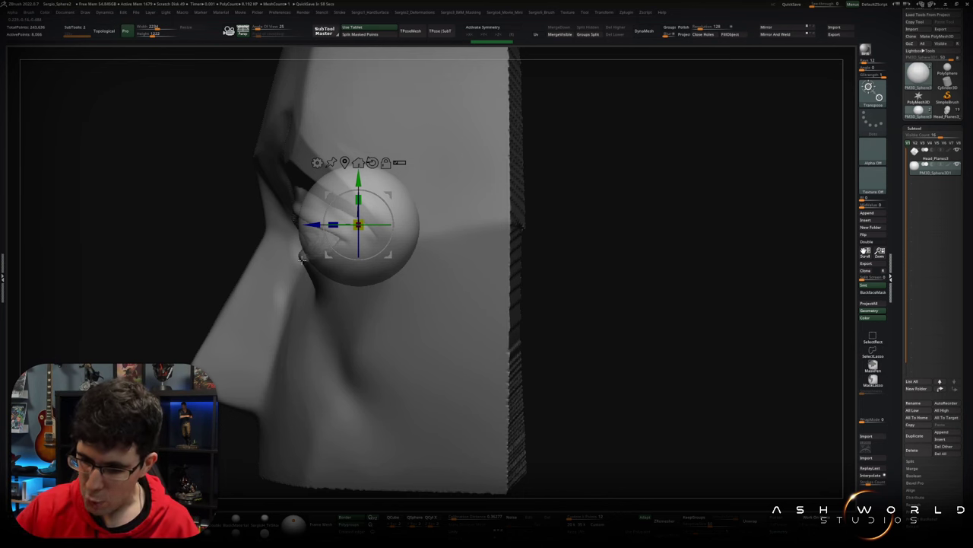
pyautogui.keyDown('shift'); pyautogui.moveTo(561, 237); pyautogui.dragTo(587, 238); pyautogui.keyUp('shift')
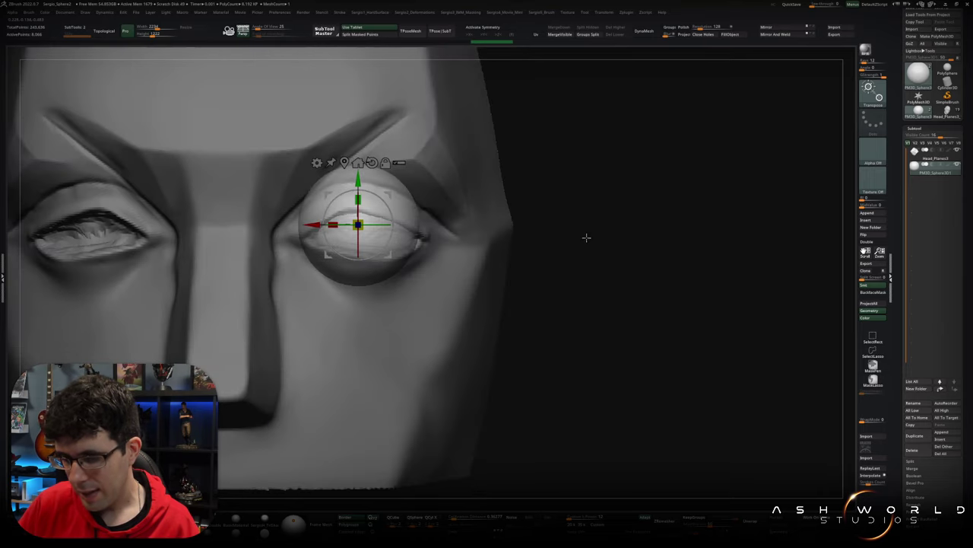
# - Mirror And Weld the eyeball into the other socket and reselect the head subtool
pyautogui.click(777, 35)
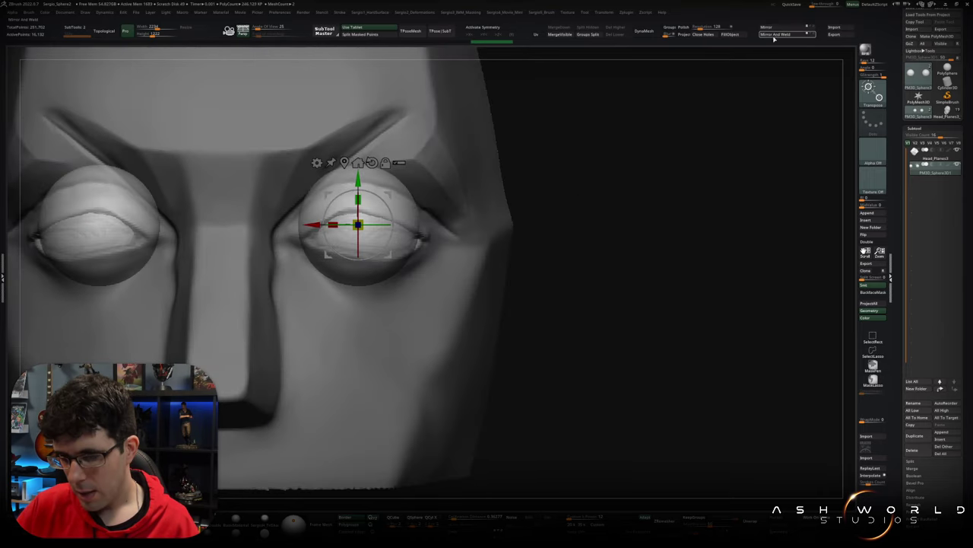
pyautogui.keyDown('alt'); pyautogui.click(475, 249); pyautogui.keyUp('alt')
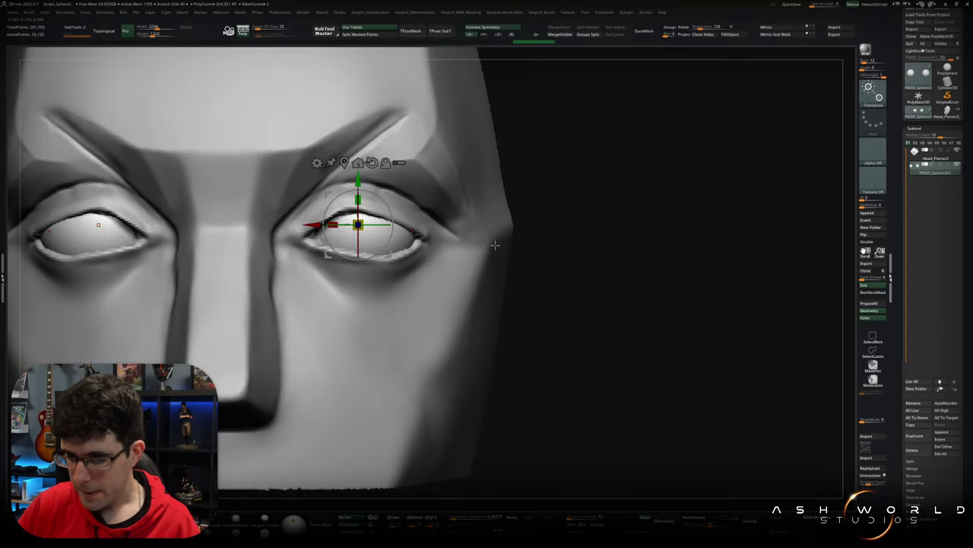
pyautogui.press('q')
pyautogui.press('w')
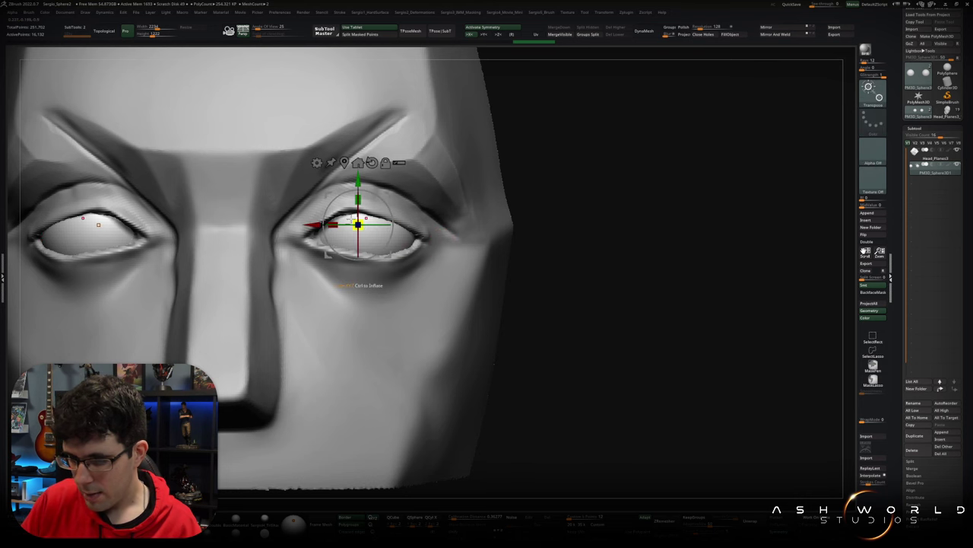
pyautogui.press('q')
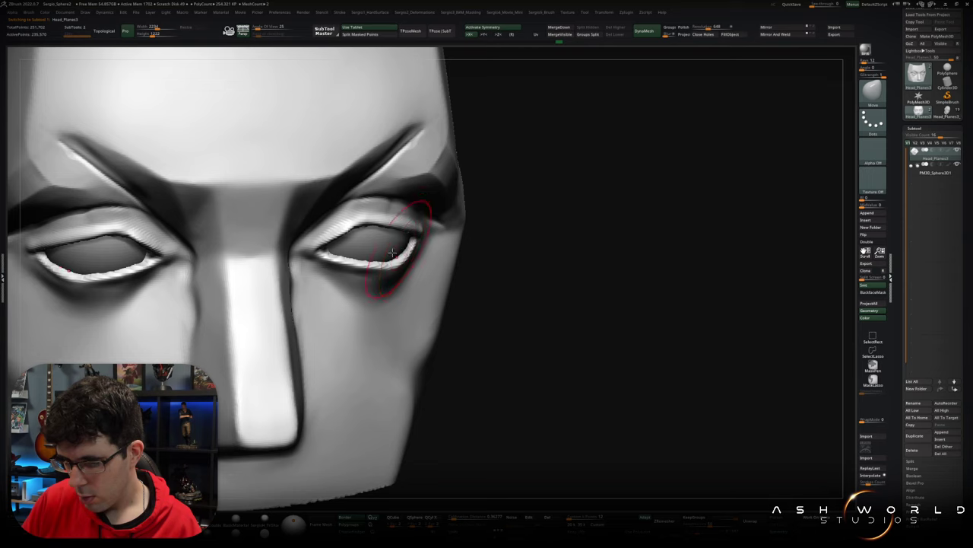
# - Mask a curved area over the brow and upper eye
pyautogui.moveTo(392, 253)
pyautogui.mouseDown(button='right')
pyautogui.moveTo(322, 256)
pyautogui.moveTo(337, 243)
pyautogui.moveTo(335, 222)
pyautogui.moveTo(358, 206)
pyautogui.moveTo(337, 185)
pyautogui.moveTo(347, 213)
pyautogui.moveTo(420, 225)
pyautogui.moveTo(468, 277)
pyautogui.mouseUp(button='right')
pyautogui.moveTo(533, 185)
pyautogui.mouseDown(button='right')
pyautogui.moveTo(487, 243)
pyautogui.moveTo(571, 213)
pyautogui.moveTo(454, 232)
pyautogui.moveTo(487, 232)
pyautogui.moveTo(565, 189)
pyautogui.moveTo(583, 214)
pyautogui.moveTo(426, 253)
pyautogui.moveTo(467, 221)
pyautogui.moveTo(441, 271)
pyautogui.moveTo(411, 286)
pyautogui.moveTo(416, 250)
pyautogui.mouseUp(button='right')
pyautogui.moveTo(481, 253); pyautogui.dragTo(495, 251, button='right')
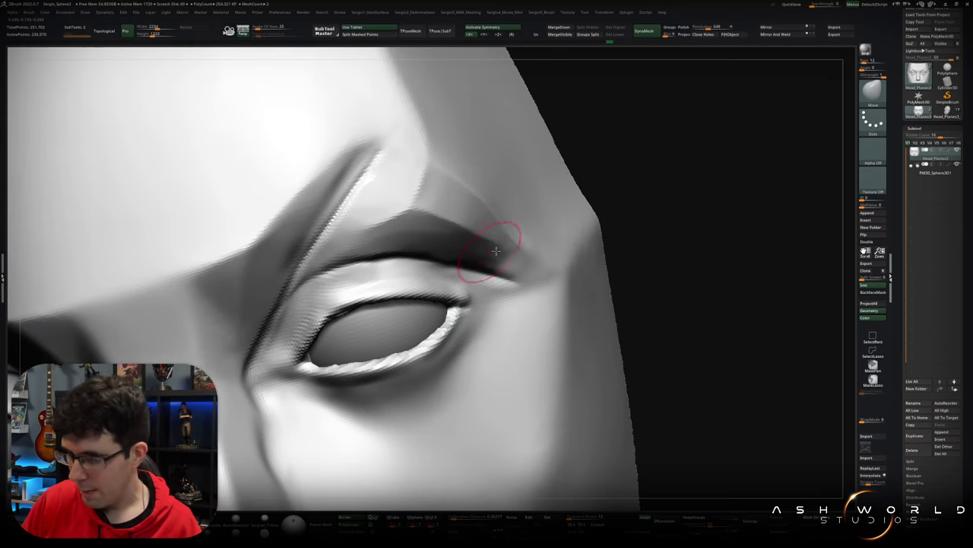
pyautogui.keyDown('ctrl'); pyautogui.moveTo(619, 221); pyautogui.dragTo(535, 280); pyautogui.keyUp('ctrl')
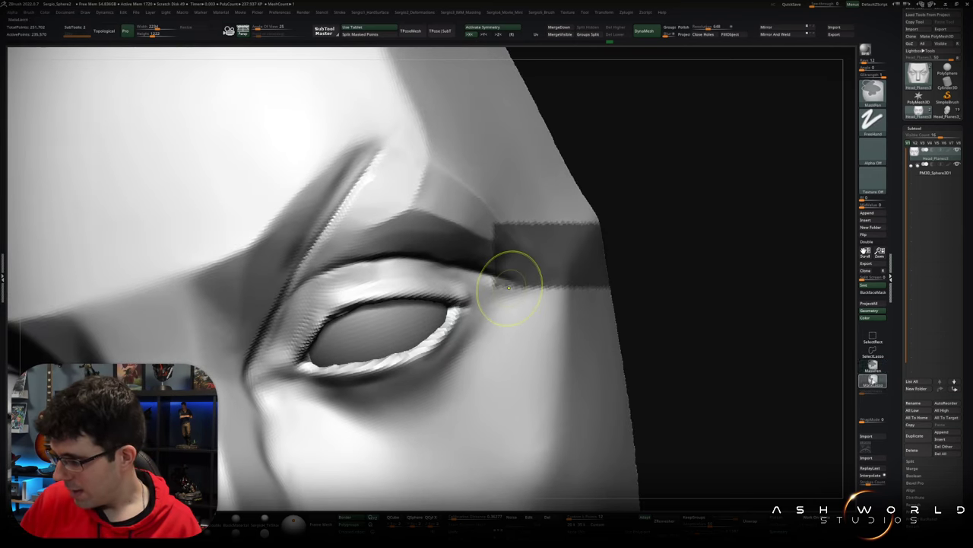
pyautogui.keyDown('ctrl'); pyautogui.moveTo(661, 285); pyautogui.dragTo(609, 277); pyautogui.keyUp('ctrl')
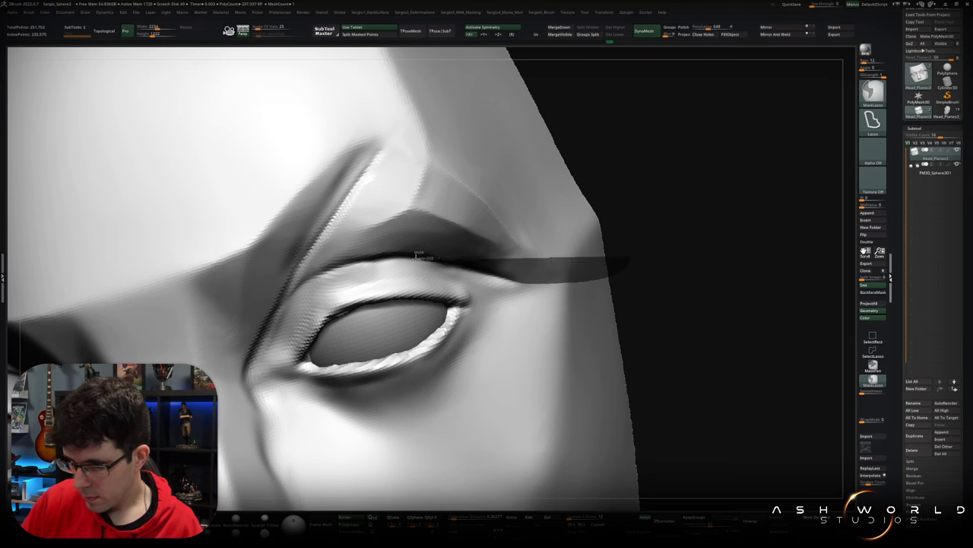
pyautogui.keyDown('ctrl'); pyautogui.moveTo(423, 258); pyautogui.dragTo(708, 222); pyautogui.keyUp('ctrl')
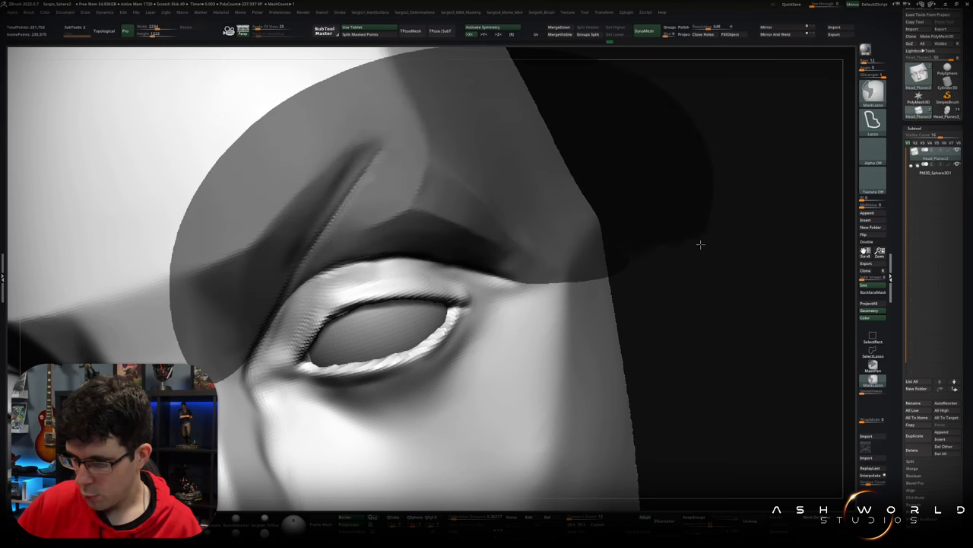
# - Use polygroup colours to hide the purple parts, leaving only the green face mesh visible
pyautogui.moveTo(511, 262); pyautogui.dragTo(509, 238, button='right')
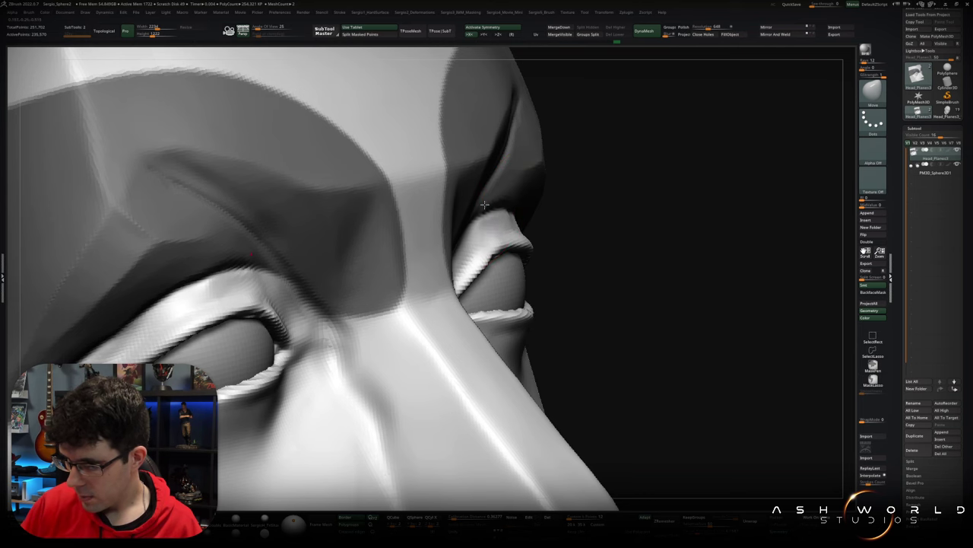
pyautogui.press('f')
pyautogui.hotkey('shift', 'f')
pyautogui.moveTo(614, 219)
pyautogui.mouseDown(button='right')
pyautogui.moveTo(656, 219)
pyautogui.moveTo(555, 217)
pyautogui.mouseUp(button='right')
pyautogui.keyDown('ctrl'); pyautogui.keyDown('shift'); pyautogui.click(558, 224); pyautogui.keyUp('shift'); pyautogui.keyUp('ctrl')
pyautogui.hotkey('shift', 'f')
pyautogui.moveTo(614, 226); pyautogui.dragTo(533, 267, button='right')
pyautogui.hotkey('shift', 'f')
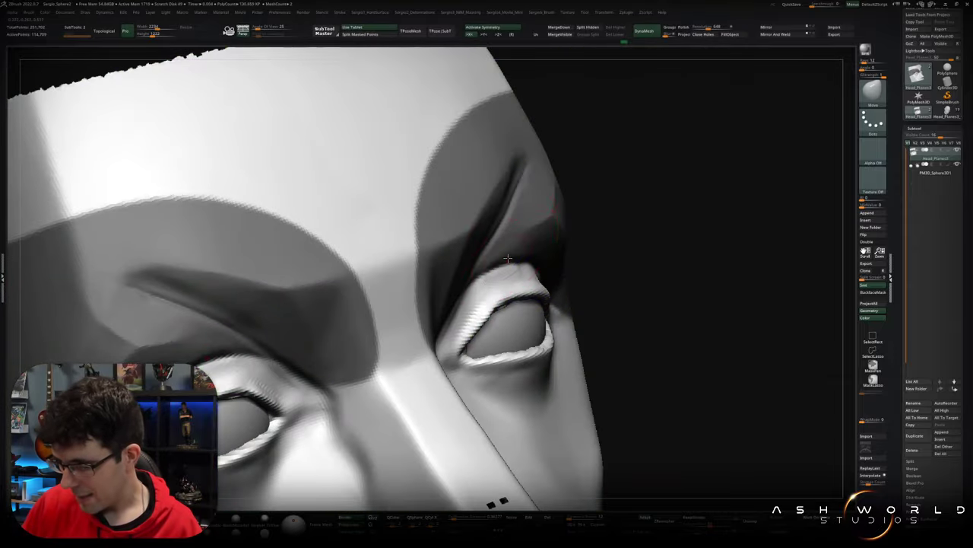
# - Enlarge the brush and smooth the wrinkles on both eyelids and eyeballs
pyautogui.moveTo(546, 249); pyautogui.dragTo(472, 243, button='right')
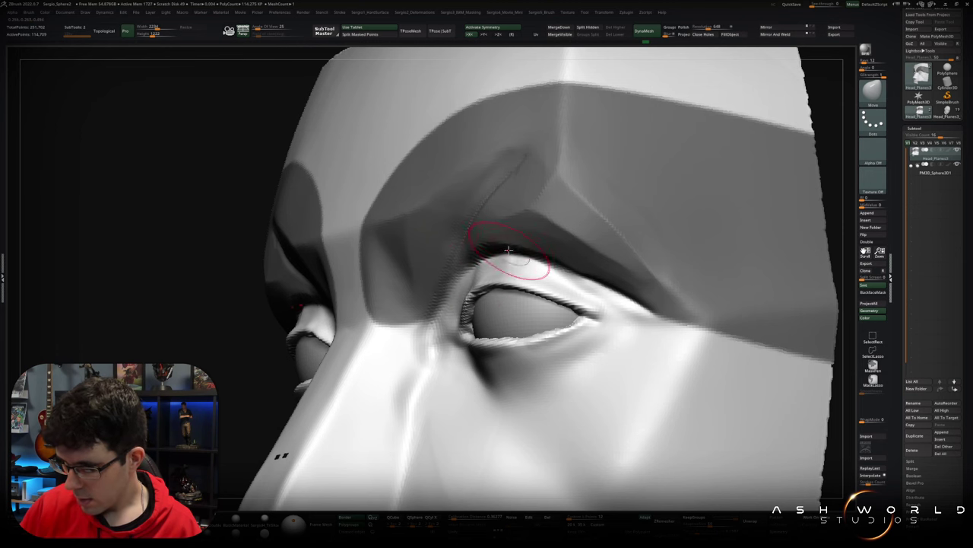
pyautogui.moveTo(508, 249); pyautogui.dragTo(510, 247, button='right')
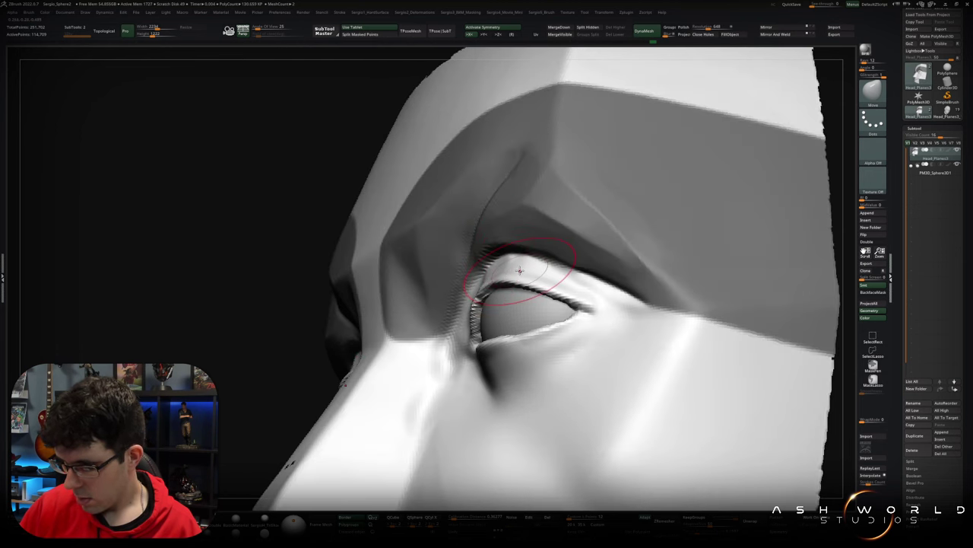
pyautogui.moveTo(537, 271); pyautogui.dragTo(555, 245, button='right')
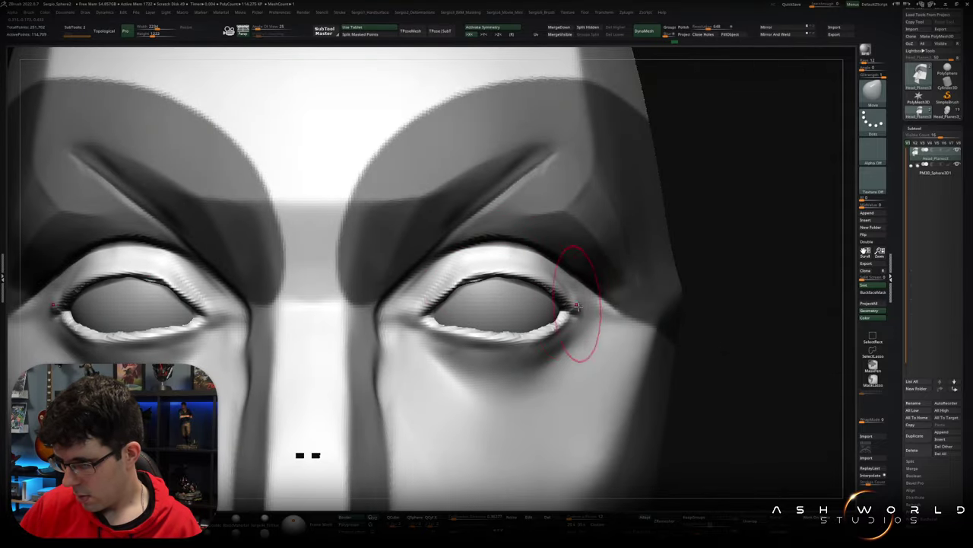
pyautogui.press('f')
pyautogui.moveTo(569, 347); pyautogui.dragTo(570, 305, button='right')
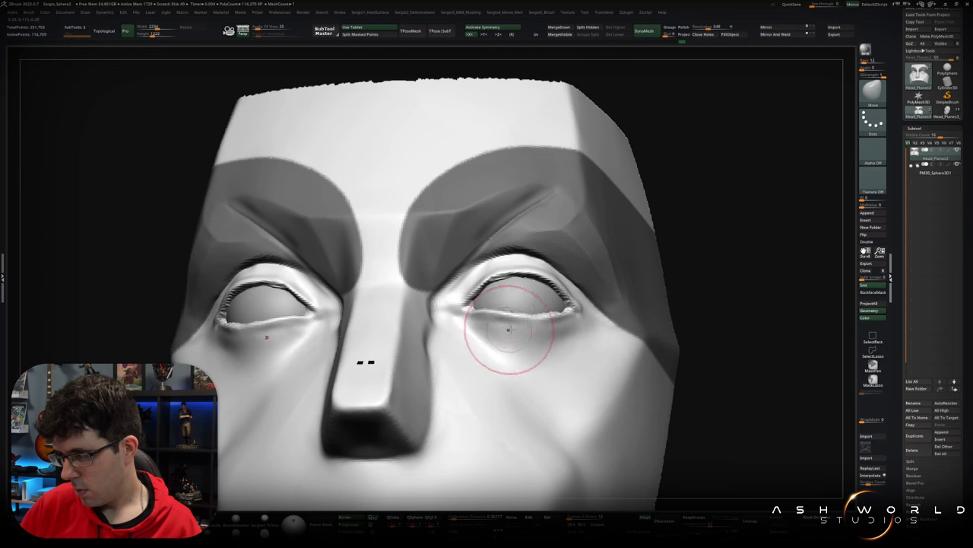
pyautogui.moveTo(572, 334); pyautogui.dragTo(706, 243, button='right')
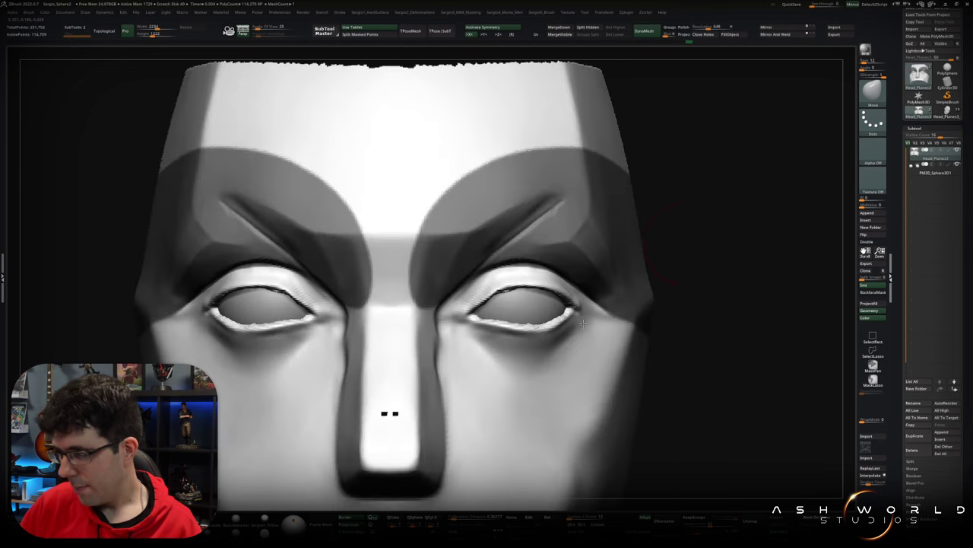
pyautogui.keyDown('ctrl'); pyautogui.moveTo(532, 264); pyautogui.dragTo(576, 256, button='right'); pyautogui.keyUp('ctrl')
pyautogui.press('s')
pyautogui.keyDown('shift'); pyautogui.moveTo(559, 259); pyautogui.dragTo(568, 266); pyautogui.keyUp('shift')
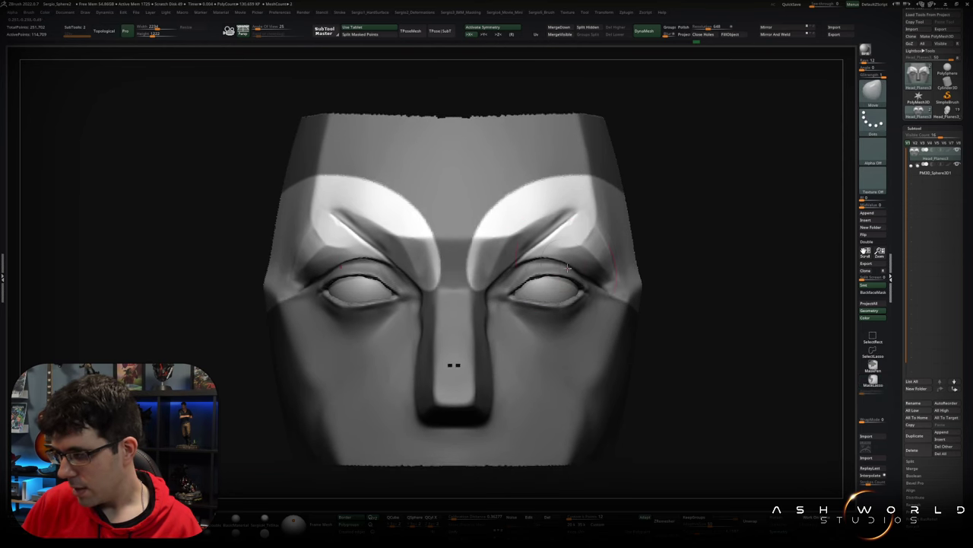
# - Reshape the inner edge of the eye socket and eyelid with the Move brush
pyautogui.moveTo(569, 270)
pyautogui.mouseDown(button='right')
pyautogui.moveTo(576, 250)
pyautogui.moveTo(549, 260)
pyautogui.moveTo(581, 279)
pyautogui.moveTo(620, 266)
pyautogui.mouseUp(button='right')
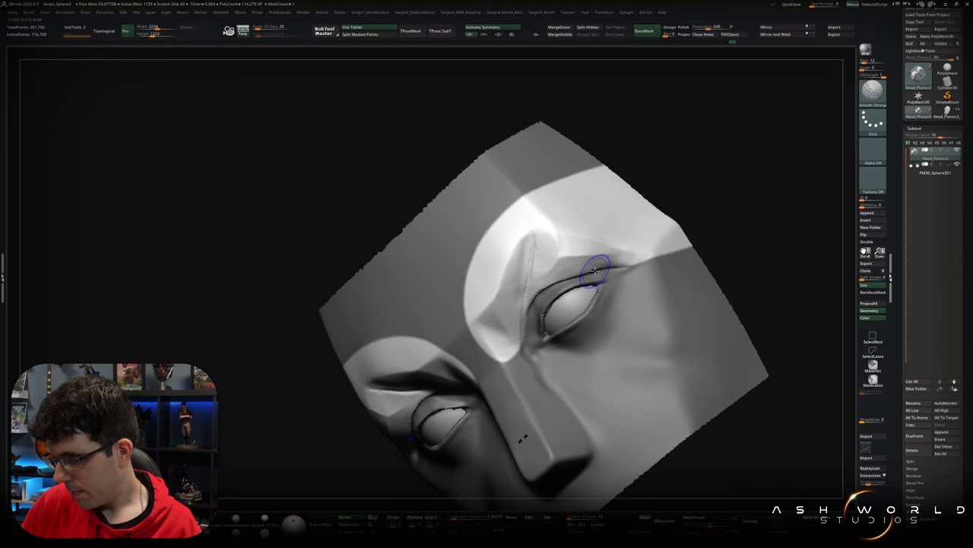
pyautogui.moveTo(547, 287)
pyautogui.mouseDown(button='right')
pyautogui.moveTo(539, 322)
pyautogui.moveTo(521, 247)
pyautogui.moveTo(532, 292)
pyautogui.mouseUp(button='right')
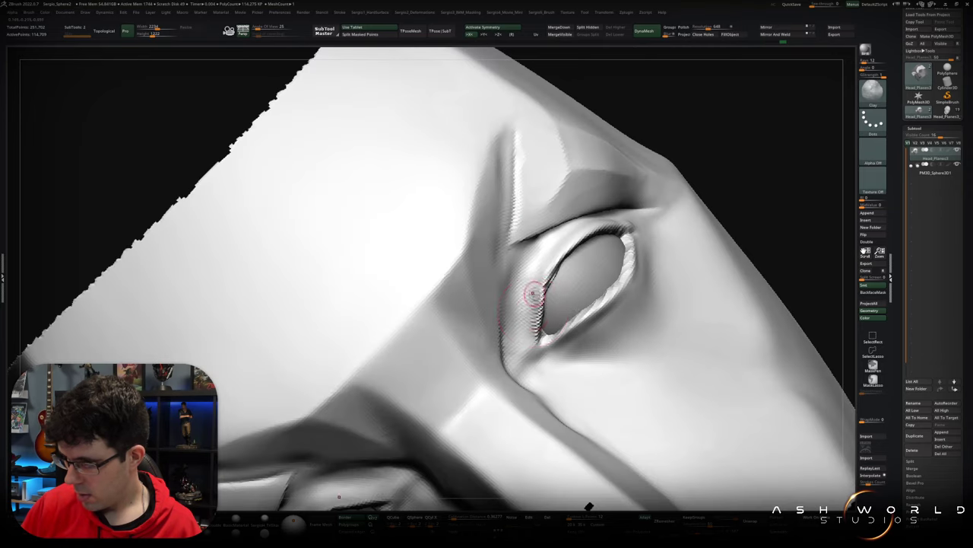
pyautogui.moveTo(532, 293)
pyautogui.mouseDown()
pyautogui.moveTo(567, 237)
pyautogui.moveTo(539, 336)
pyautogui.moveTo(619, 247)
pyautogui.mouseUp()
pyautogui.moveTo(619, 247)
pyautogui.mouseDown(button='right')
pyautogui.moveTo(561, 278)
pyautogui.moveTo(614, 287)
pyautogui.moveTo(606, 259)
pyautogui.moveTo(615, 259)
pyautogui.mouseUp(button='right')
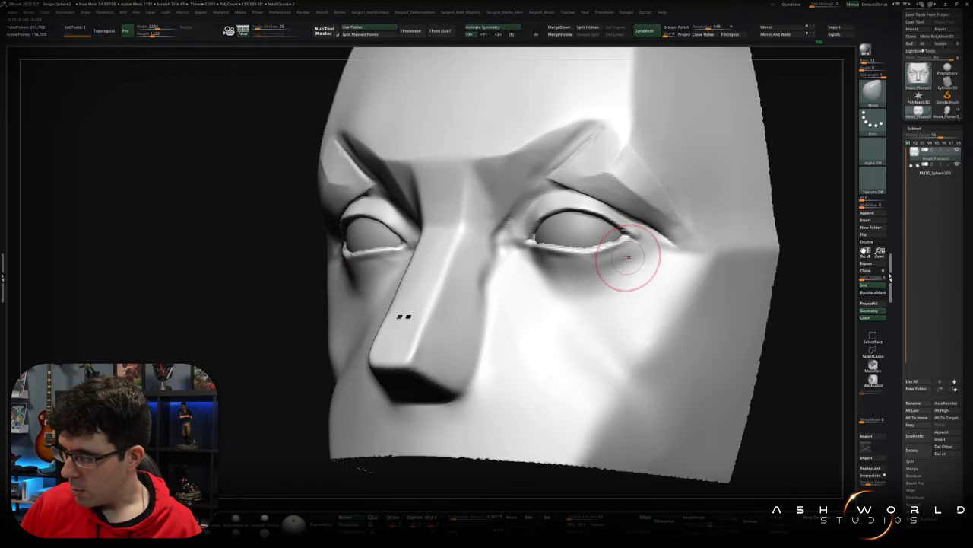
pyautogui.keyDown('shift'); pyautogui.moveTo(590, 213); pyautogui.dragTo(563, 218, button='right'); pyautogui.keyUp('shift')
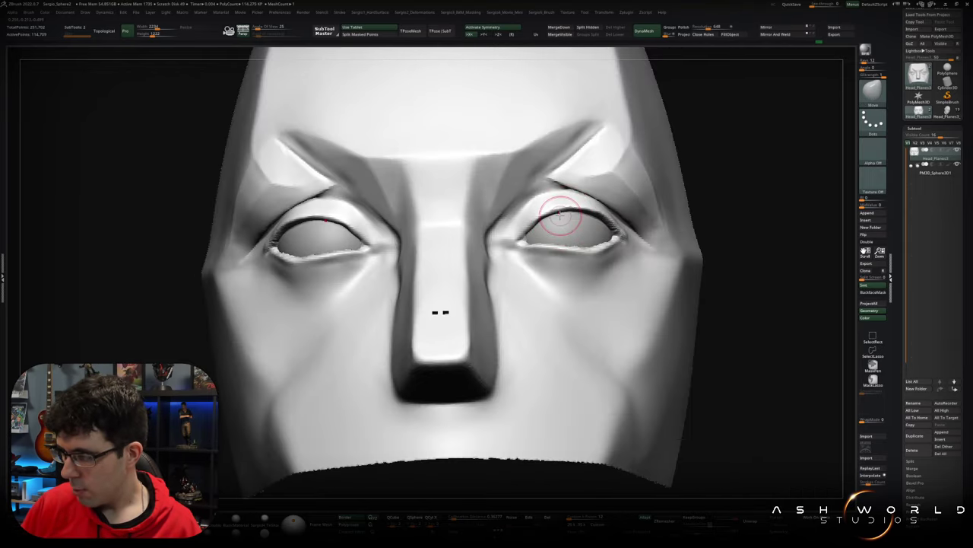
pyautogui.moveTo(578, 213); pyautogui.dragTo(599, 222, button='right')
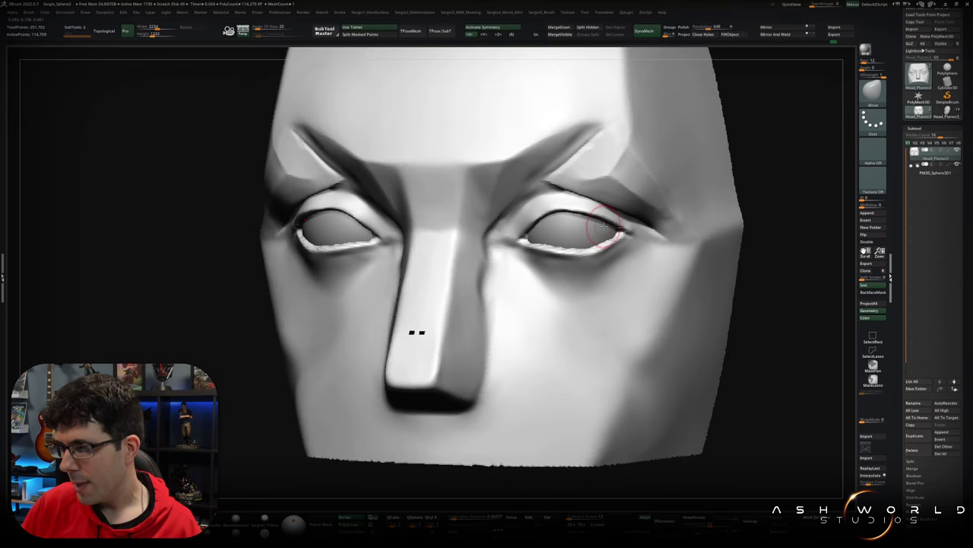
pyautogui.keyDown('shift'); pyautogui.moveTo(603, 226); pyautogui.dragTo(616, 240, button='right'); pyautogui.keyUp('shift')
pyautogui.moveTo(561, 200)
pyautogui.keyDown('ctrl'); pyautogui.mouseDown(button='right')
pyautogui.moveTo(560, 218)
pyautogui.moveTo(569, 213)
pyautogui.moveTo(547, 199)
pyautogui.mouseUp(button='right'); pyautogui.keyUp('ctrl')
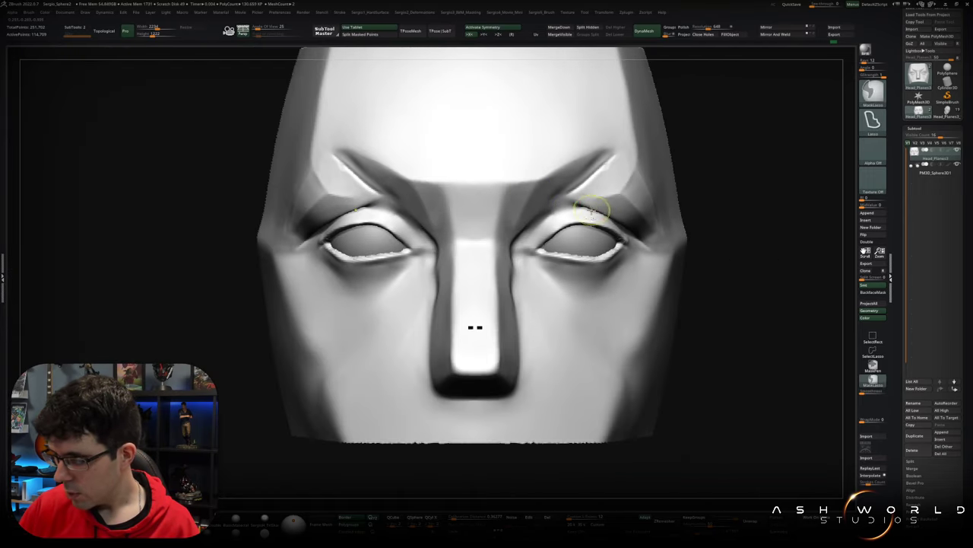
# - Smooth the brow surface above the eye
pyautogui.press('b')
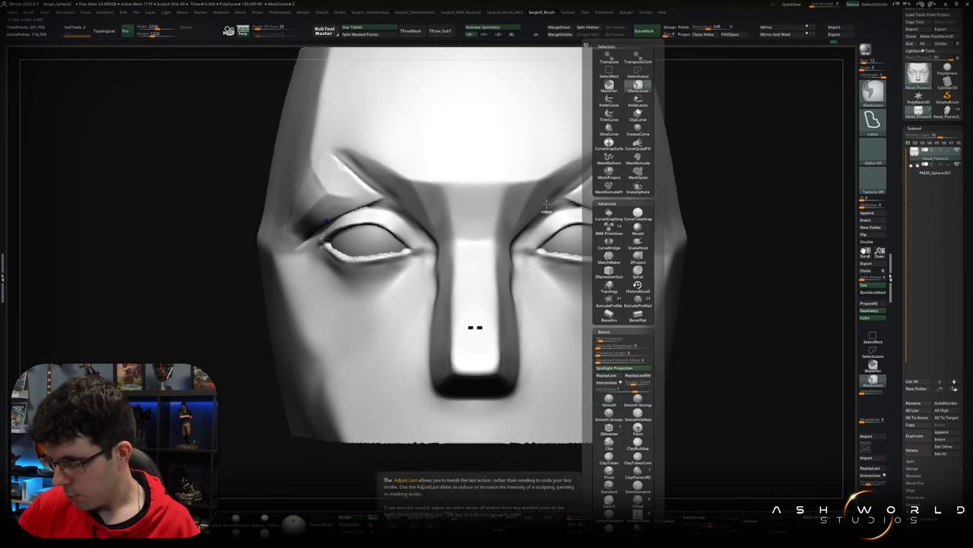
pyautogui.click(609, 401)
pyautogui.keyDown('ctrl'); pyautogui.moveTo(593, 244); pyautogui.dragTo(585, 200, button='right'); pyautogui.keyUp('ctrl')
pyautogui.press('b')
pyautogui.press('d')
pyautogui.press('s')
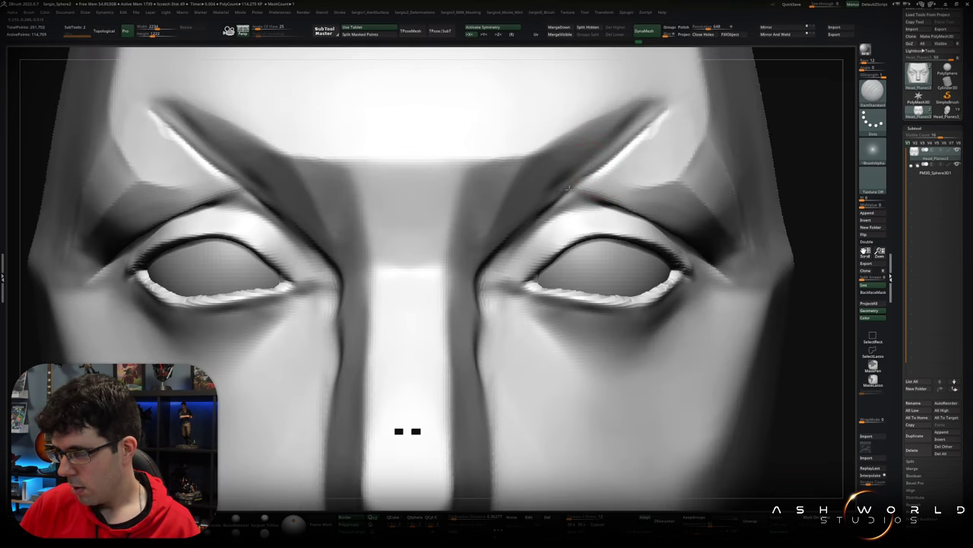
pyautogui.moveTo(641, 152); pyautogui.dragTo(590, 173, button='right')
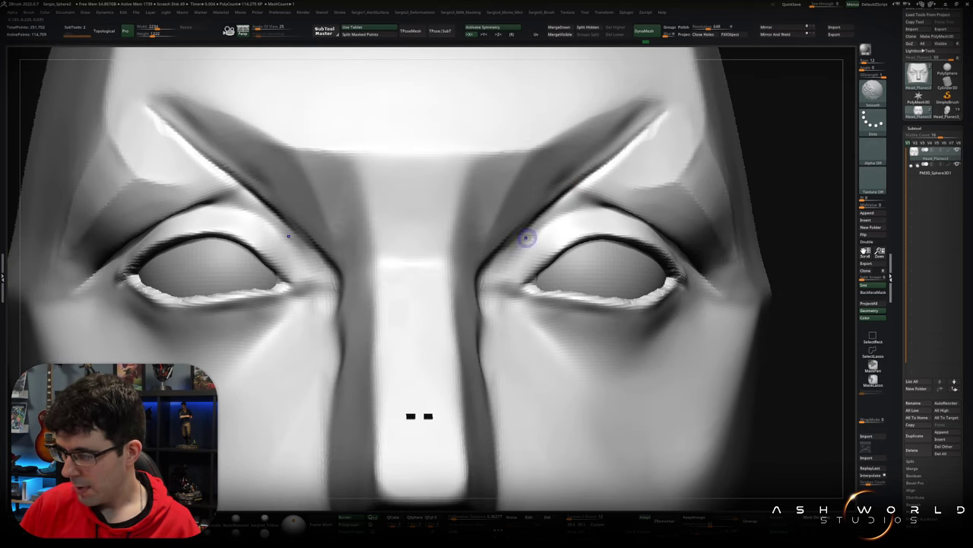
pyautogui.press('f')
pyautogui.moveTo(580, 209)
pyautogui.mouseDown(button='right')
pyautogui.moveTo(739, 185)
pyautogui.moveTo(616, 200)
pyautogui.moveTo(592, 175)
pyautogui.moveTo(662, 200)
pyautogui.moveTo(581, 221)
pyautogui.mouseUp(button='right')
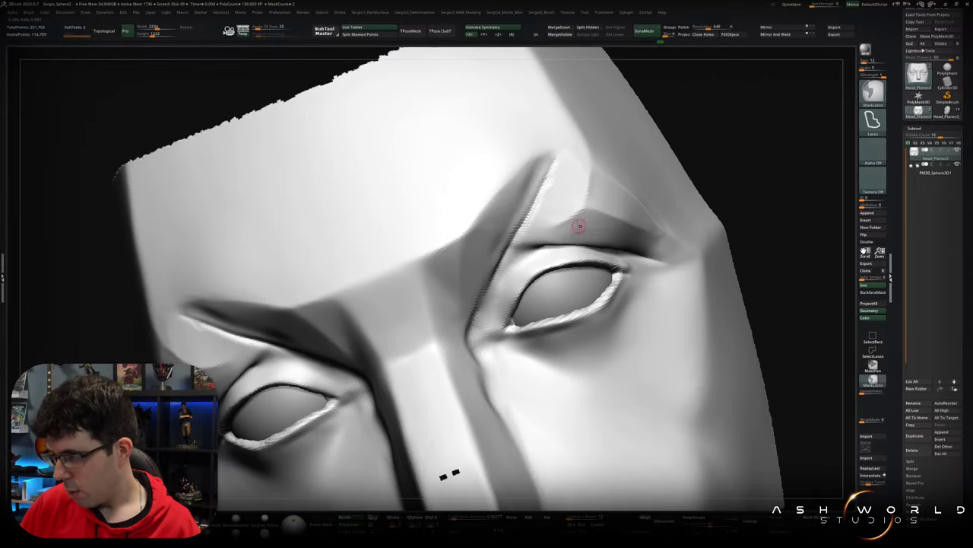
pyautogui.moveTo(584, 207); pyautogui.dragTo(520, 245)
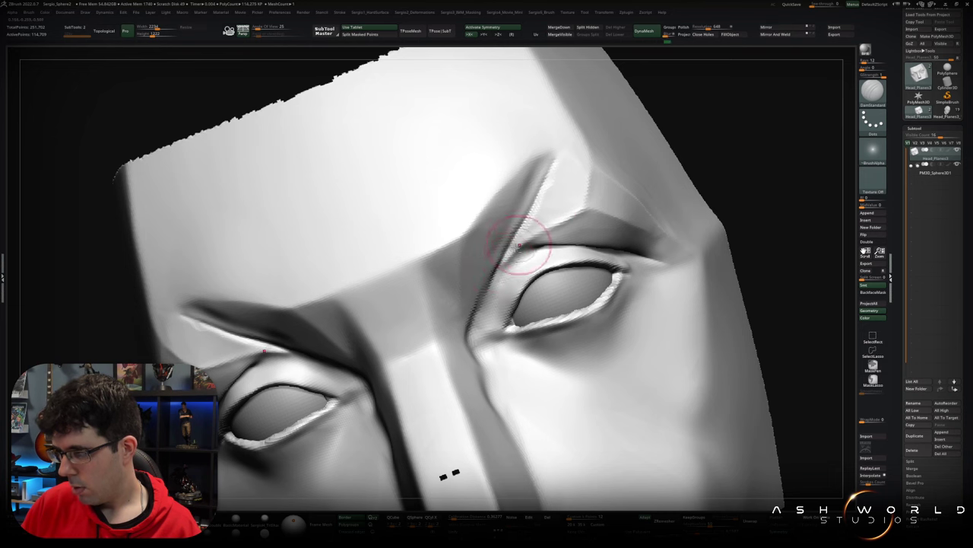
# - Cycle through the TrimDynamic and Clay brushes while rotating around the brow
pyautogui.moveTo(502, 278); pyautogui.dragTo(565, 220, button='right')
pyautogui.moveTo(535, 252); pyautogui.dragTo(558, 213, button='right')
pyautogui.press('b')
pyautogui.press('t')
pyautogui.press('d')
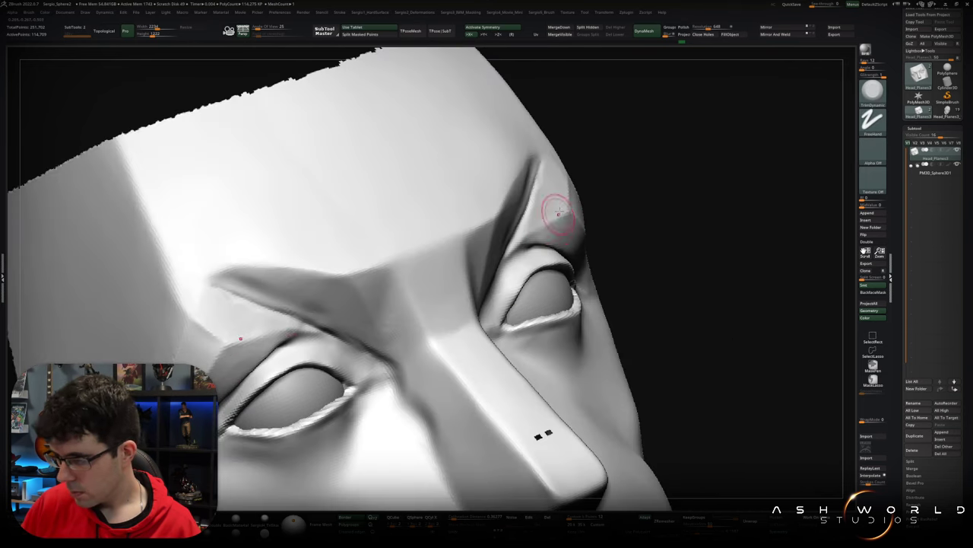
pyautogui.moveTo(551, 183)
pyautogui.mouseDown(button='right')
pyautogui.moveTo(554, 152)
pyautogui.moveTo(521, 181)
pyautogui.mouseUp(button='right')
pyautogui.press('b')
pyautogui.press('c')
pyautogui.press('l')
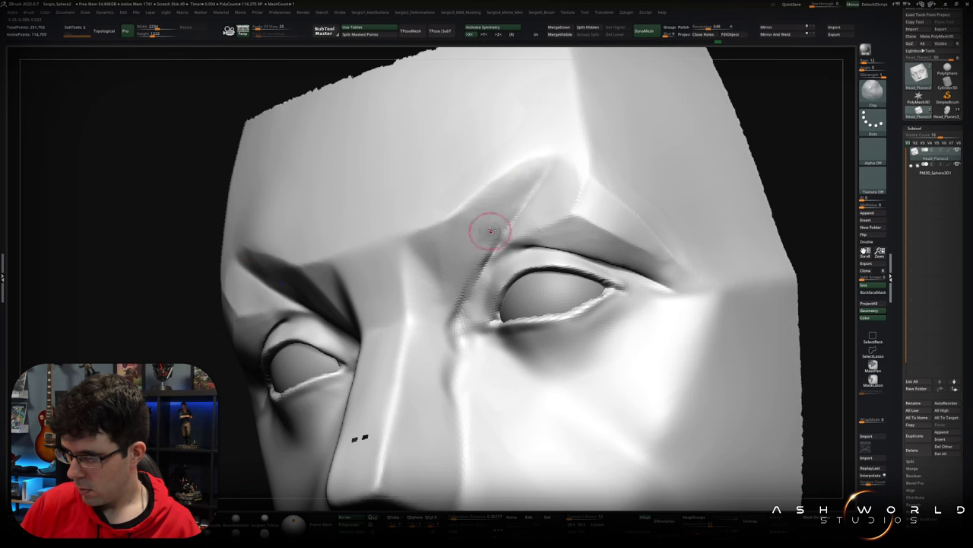
# - Pinch a sharp crease along the brow with the Pinch brush
pyautogui.moveTo(457, 265)
pyautogui.mouseDown(button='right')
pyautogui.moveTo(560, 157)
pyautogui.moveTo(532, 186)
pyautogui.mouseUp(button='right')
pyautogui.press('b')
pyautogui.press('p')
pyautogui.press('i')
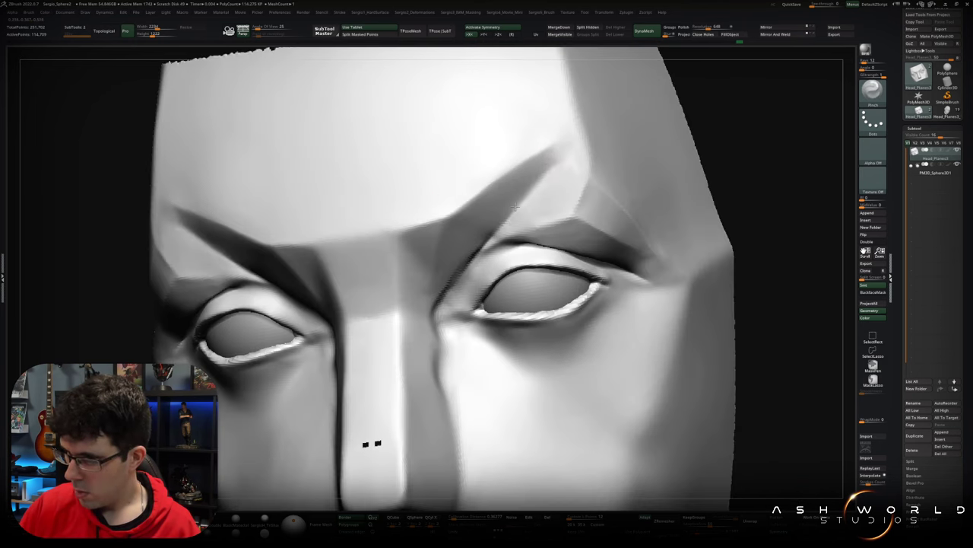
pyautogui.moveTo(440, 306); pyautogui.dragTo(516, 237)
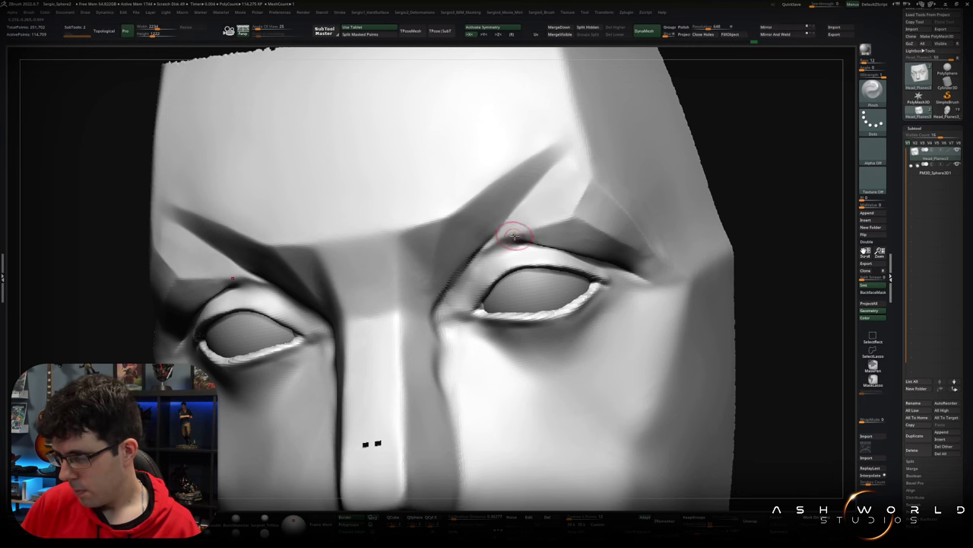
# - Switch through the Move, DamStandard and TrimDynamic brushes from a frontal view
pyautogui.press('b')
pyautogui.press('m')
pyautogui.press('v')
pyautogui.moveTo(475, 259)
pyautogui.mouseDown(button='right')
pyautogui.moveTo(481, 234)
pyautogui.moveTo(366, 221)
pyautogui.moveTo(449, 223)
pyautogui.moveTo(435, 218)
pyautogui.moveTo(474, 213)
pyautogui.moveTo(472, 206)
pyautogui.moveTo(445, 211)
pyautogui.moveTo(466, 238)
pyautogui.moveTo(459, 220)
pyautogui.mouseUp(button='right')
pyautogui.press('b')
pyautogui.press('d')
pyautogui.press('s')
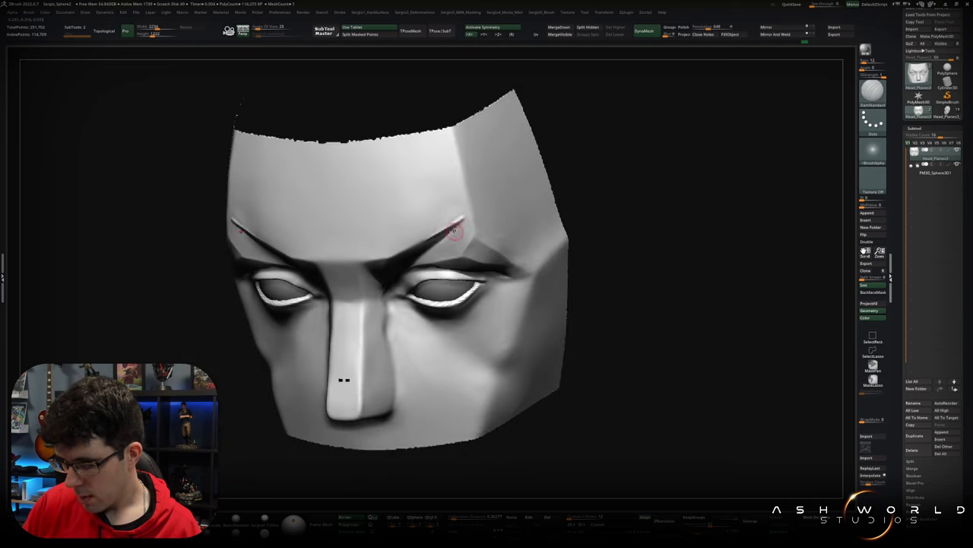
pyautogui.press('b')
pyautogui.press('t')
pyautogui.press('d')
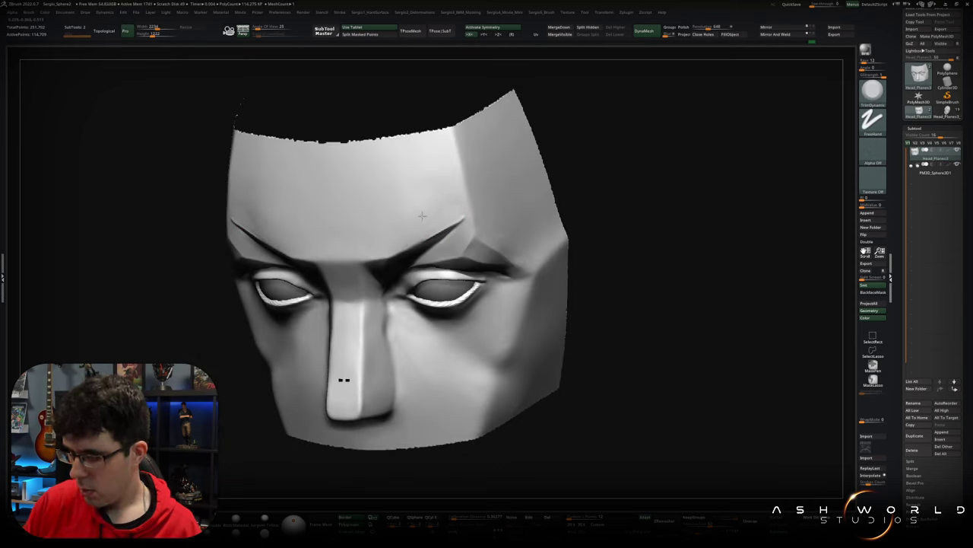
# - Turn to the head's right side and smooth the inner corner of the upper lid
pyautogui.moveTo(452, 207); pyautogui.dragTo(461, 215, button='right')
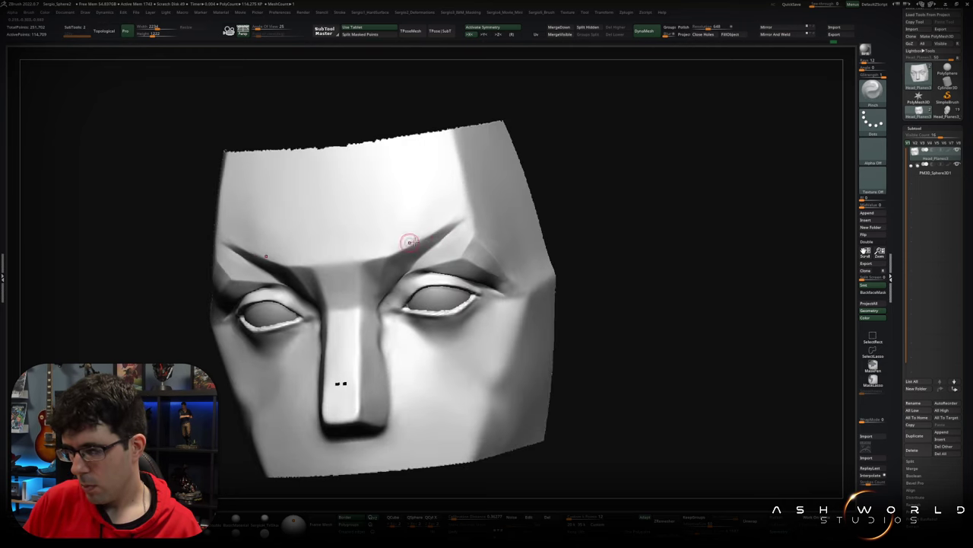
pyautogui.moveTo(439, 243)
pyautogui.mouseDown(button='right')
pyautogui.moveTo(522, 236)
pyautogui.moveTo(467, 237)
pyautogui.moveTo(465, 278)
pyautogui.moveTo(430, 234)
pyautogui.moveTo(440, 259)
pyautogui.moveTo(404, 228)
pyautogui.moveTo(471, 193)
pyautogui.moveTo(381, 265)
pyautogui.moveTo(582, 266)
pyautogui.mouseUp(button='right')
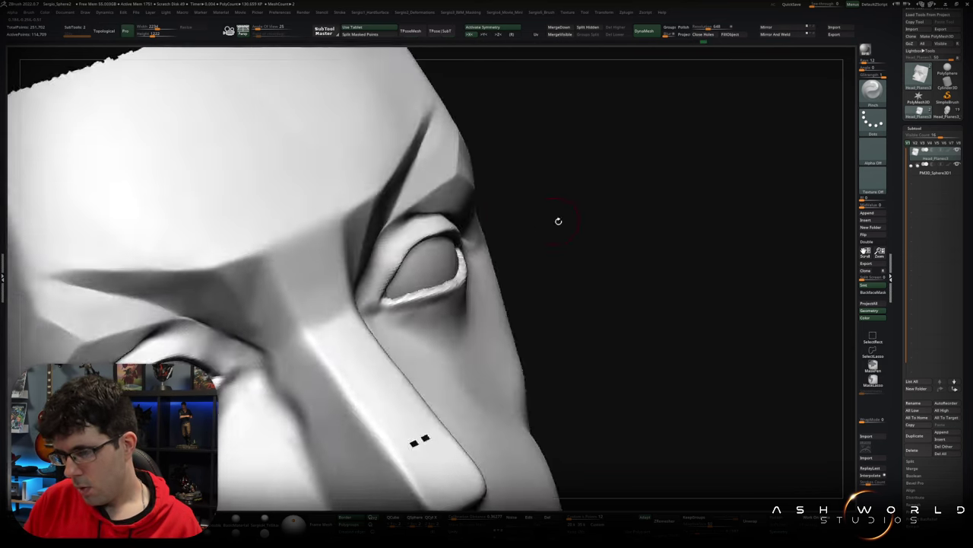
pyautogui.moveTo(442, 247)
pyautogui.mouseDown()
pyautogui.moveTo(380, 228)
pyautogui.moveTo(397, 232)
pyautogui.mouseUp()
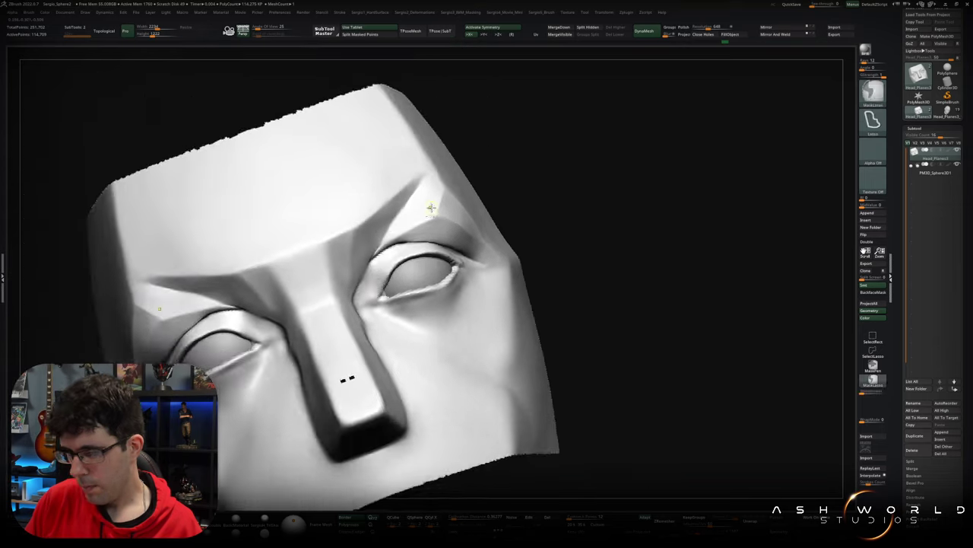
pyautogui.moveTo(362, 290); pyautogui.dragTo(406, 271)
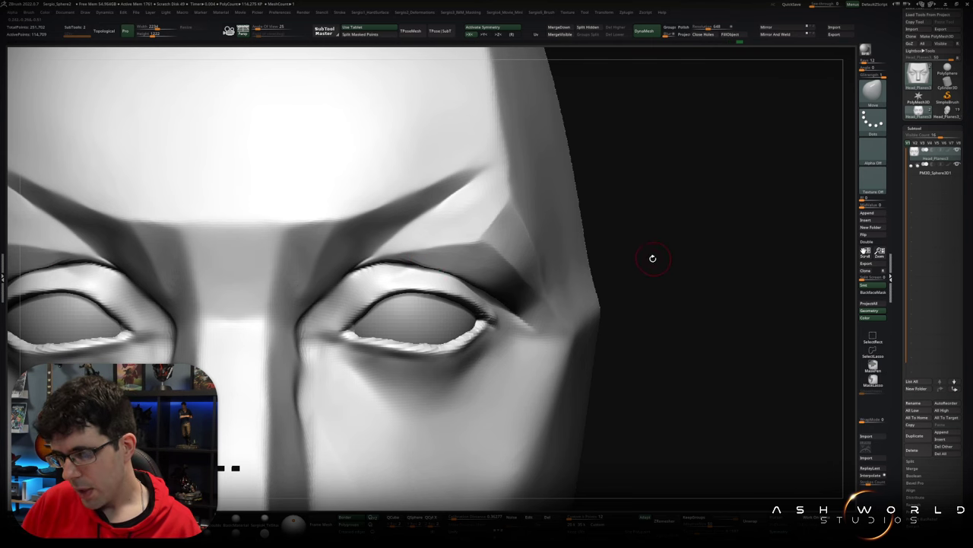
pyautogui.moveTo(390, 274)
pyautogui.mouseDown(button='right')
pyautogui.moveTo(403, 278)
pyautogui.moveTo(358, 282)
pyautogui.mouseUp(button='right')
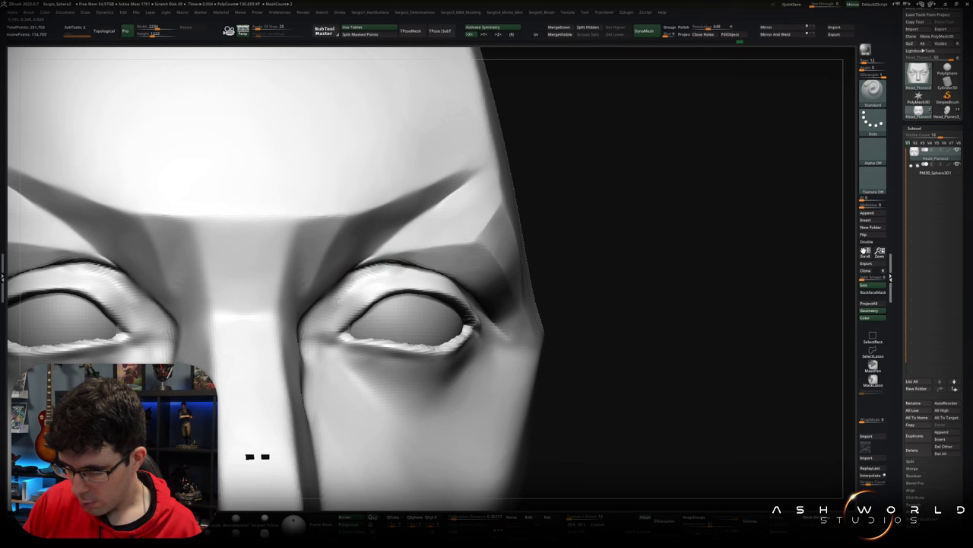
pyautogui.moveTo(352, 285); pyautogui.dragTo(358, 282, button='right')
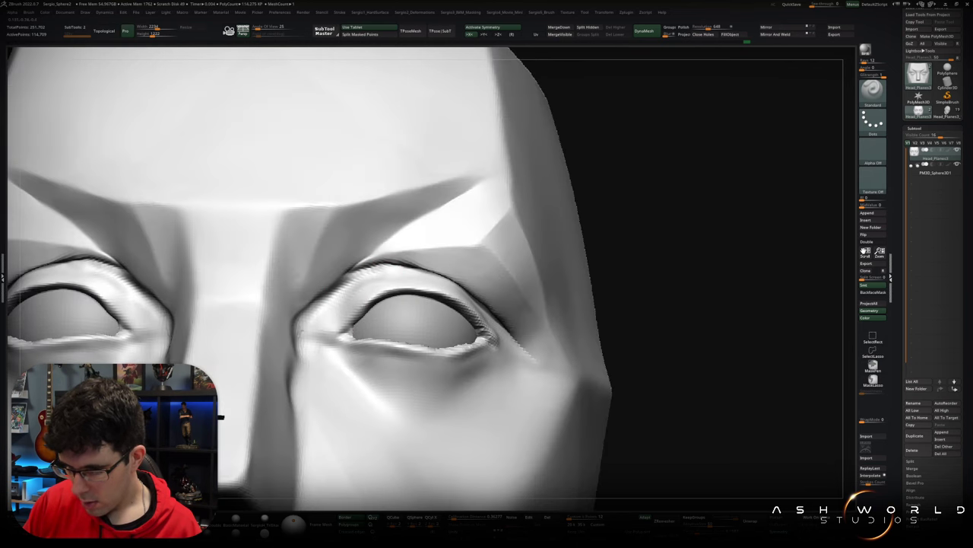
pyautogui.keyDown('shift'); pyautogui.moveTo(350, 290); pyautogui.dragTo(310, 305); pyautogui.keyUp('shift')
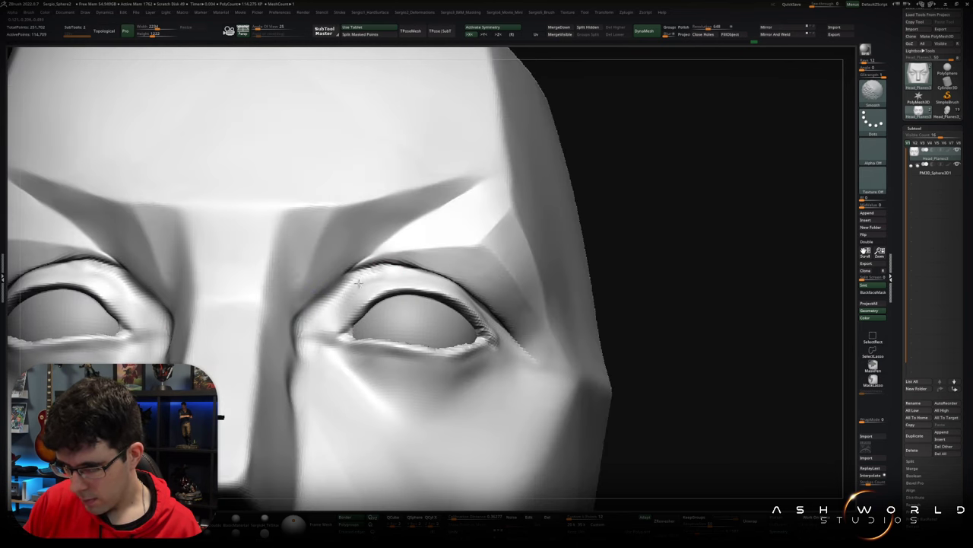
pyautogui.moveTo(369, 278)
pyautogui.mouseDown(button='right')
pyautogui.moveTo(385, 290)
pyautogui.moveTo(395, 260)
pyautogui.moveTo(388, 272)
pyautogui.mouseUp(button='right')
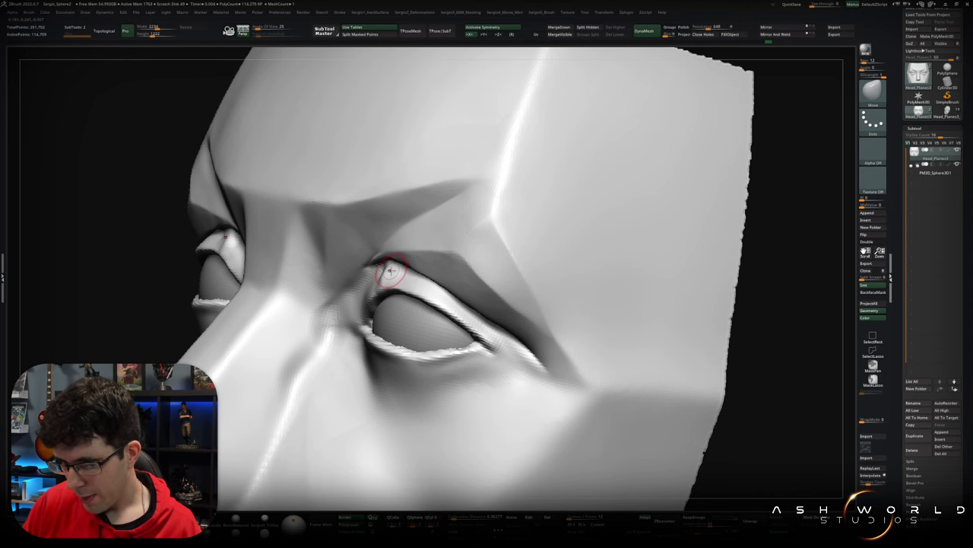
# - Shrink the brush, close in on the eyes and enable X symmetry
pyautogui.press('[')
pyautogui.press('[')
pyautogui.moveTo(386, 264); pyautogui.dragTo(388, 274, button='right')
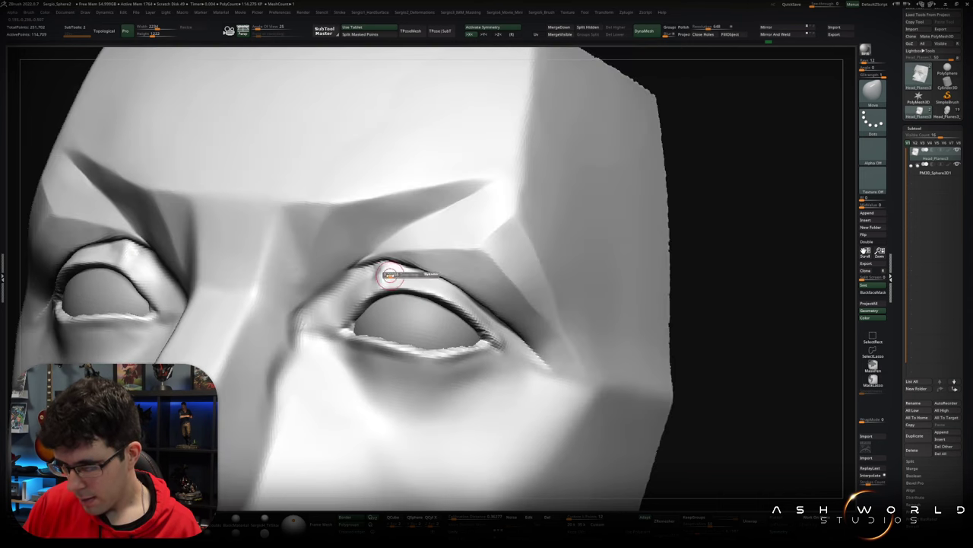
pyautogui.scroll(3, 392, 276)
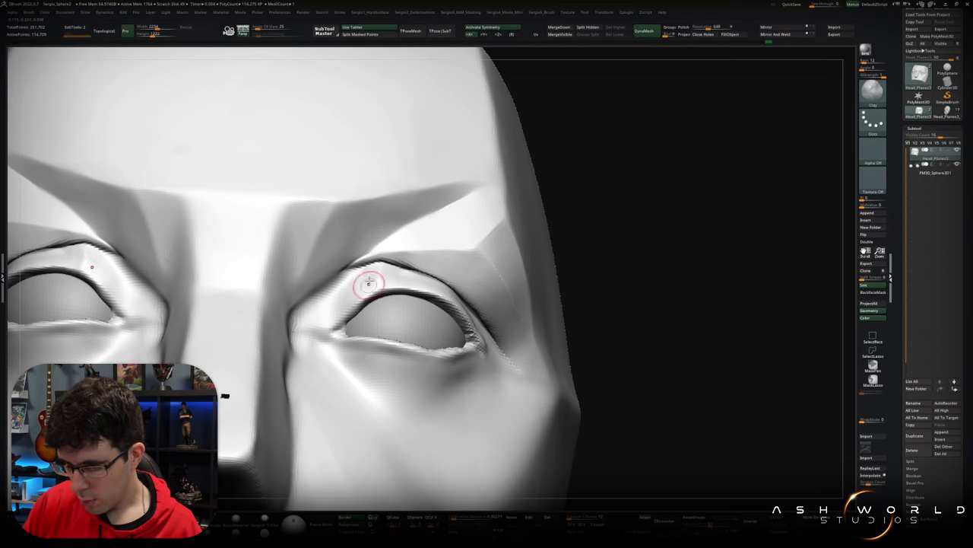
pyautogui.moveTo(369, 283); pyautogui.dragTo(381, 285, button='right')
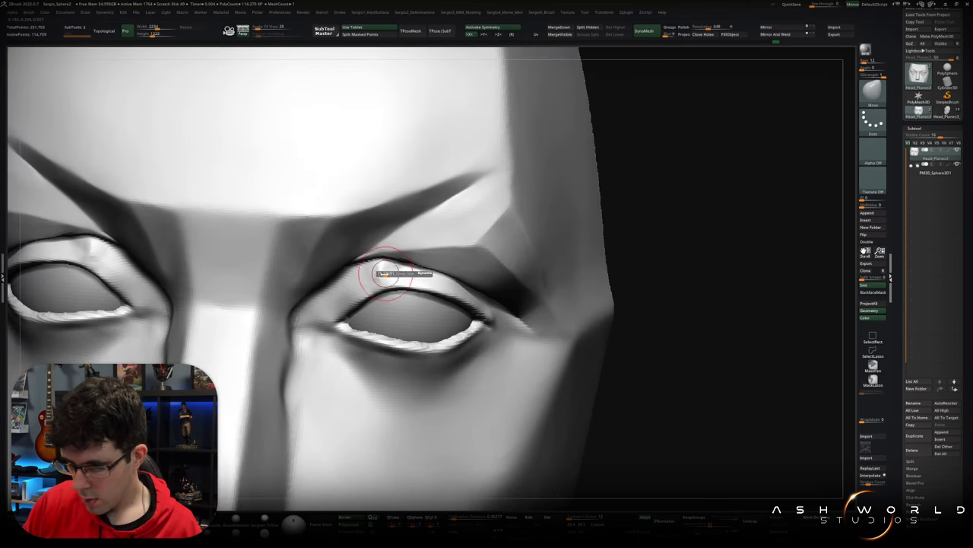
pyautogui.press('x')
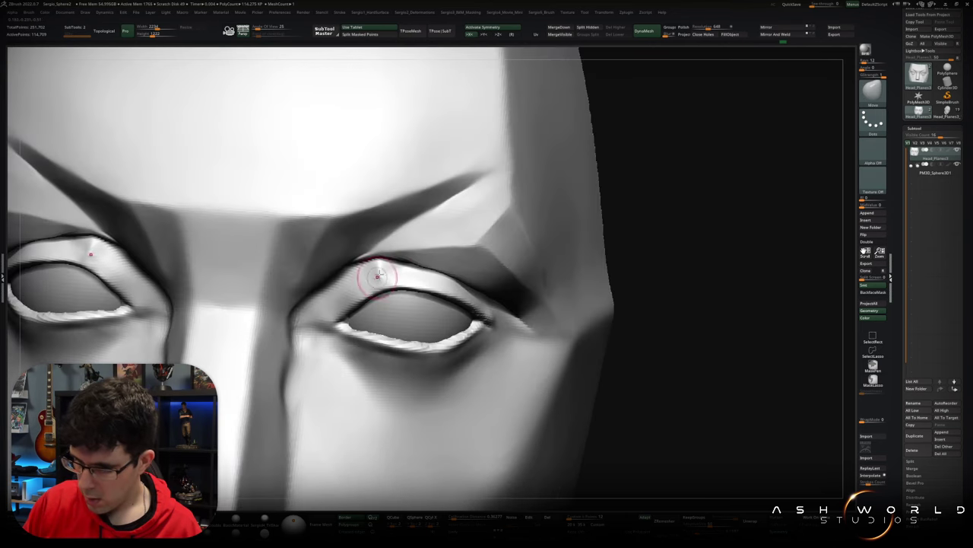
pyautogui.moveTo(386, 277); pyautogui.dragTo(370, 274, button='right')
# - Work the upper lid planes with TrimDynamic, then pick DamStandard and open its quick settings
pyautogui.press('b')
pyautogui.press('t')
pyautogui.press('d')
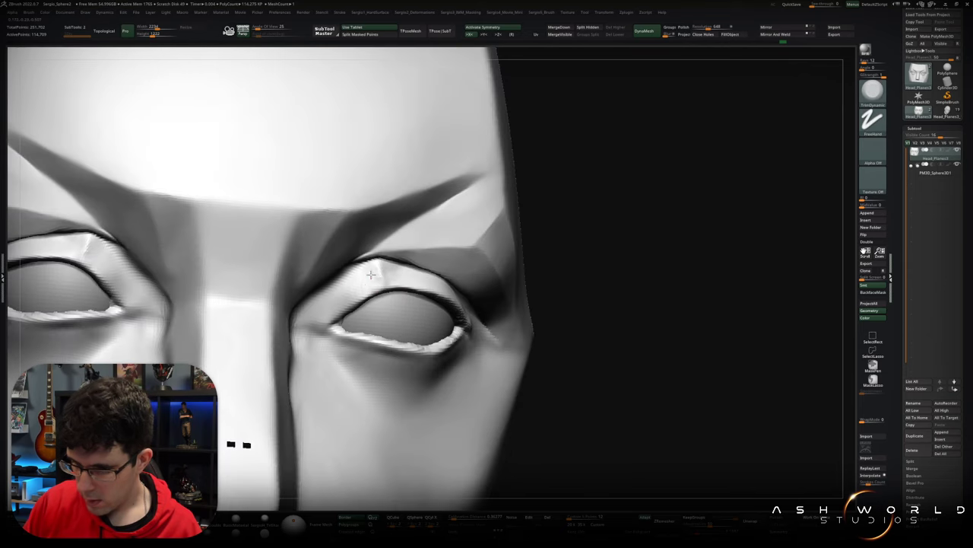
pyautogui.moveTo(350, 290)
pyautogui.mouseDown(button='right')
pyautogui.moveTo(341, 295)
pyautogui.moveTo(400, 285)
pyautogui.moveTo(376, 304)
pyautogui.mouseUp(button='right')
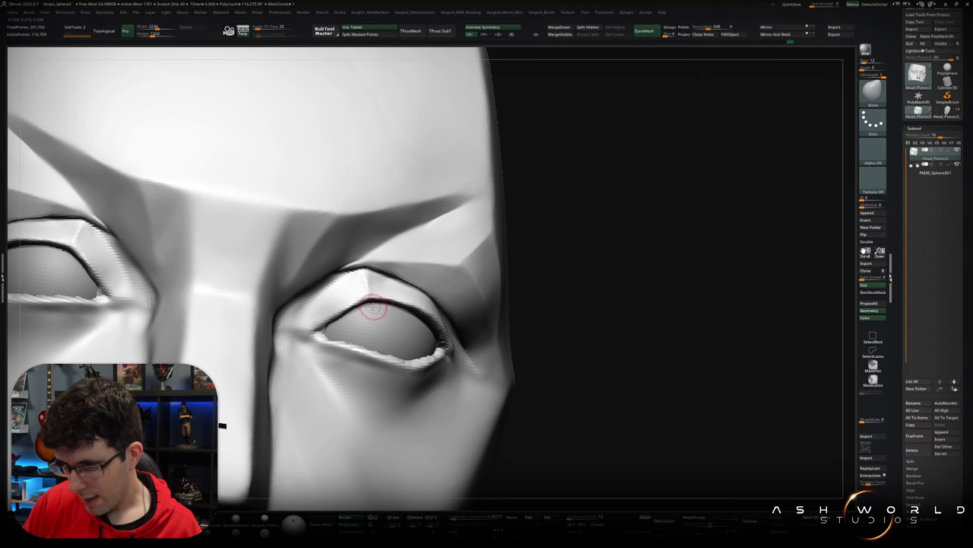
pyautogui.moveTo(340, 323)
pyautogui.mouseDown(button='right')
pyautogui.moveTo(388, 272)
pyautogui.moveTo(355, 281)
pyautogui.moveTo(463, 276)
pyautogui.moveTo(445, 304)
pyautogui.moveTo(405, 325)
pyautogui.moveTo(407, 314)
pyautogui.mouseUp(button='right')
pyautogui.press('b')
pyautogui.press('d')
pyautogui.press('s')
pyautogui.rightClick(384, 283)
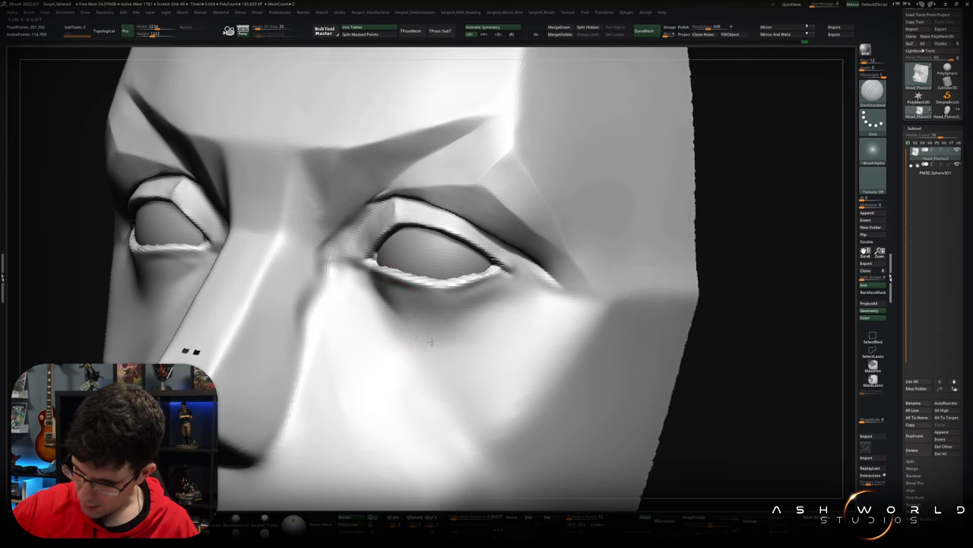
# - Turn toward the eye corner and switch from TrimDynamic to the Move brush
pyautogui.moveTo(446, 327); pyautogui.dragTo(408, 308, button='right')
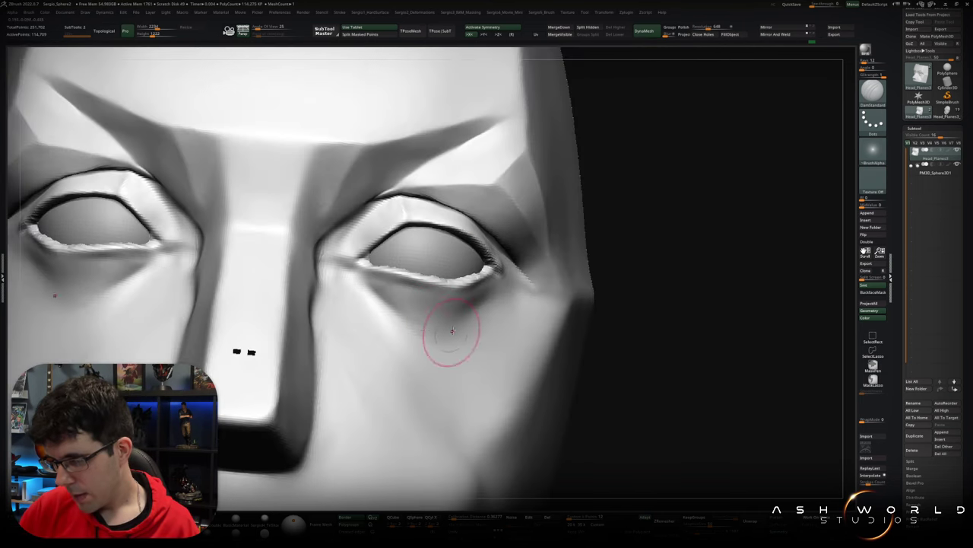
pyautogui.moveTo(461, 332); pyautogui.dragTo(440, 312, button='right')
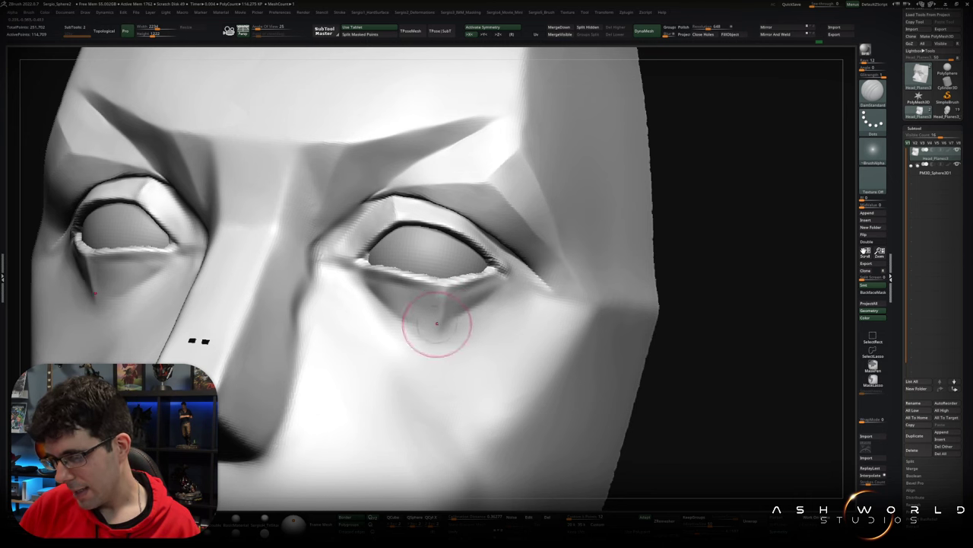
pyautogui.moveTo(442, 325)
pyautogui.mouseDown(button='right')
pyautogui.moveTo(481, 309)
pyautogui.moveTo(436, 293)
pyautogui.moveTo(472, 304)
pyautogui.moveTo(453, 312)
pyautogui.mouseUp(button='right')
pyautogui.press('b')
pyautogui.press('t')
pyautogui.press('d')
pyautogui.press('b')
pyautogui.press('m')
pyautogui.press('v')
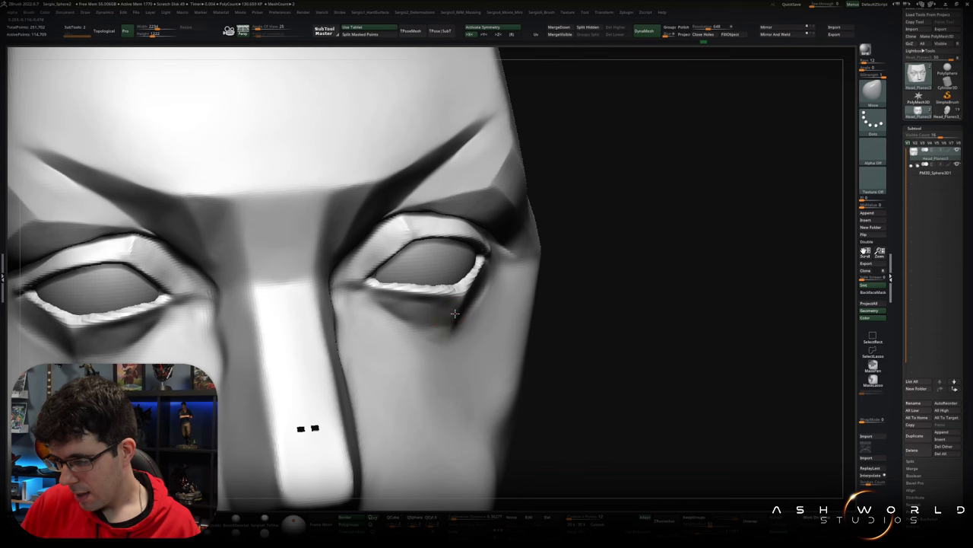
# - Halve the brush size and clean up the lower lid edge with DamStandard
pyautogui.moveTo(462, 321); pyautogui.dragTo(435, 326, button='right')
pyautogui.moveTo(443, 331); pyautogui.dragTo(408, 329)
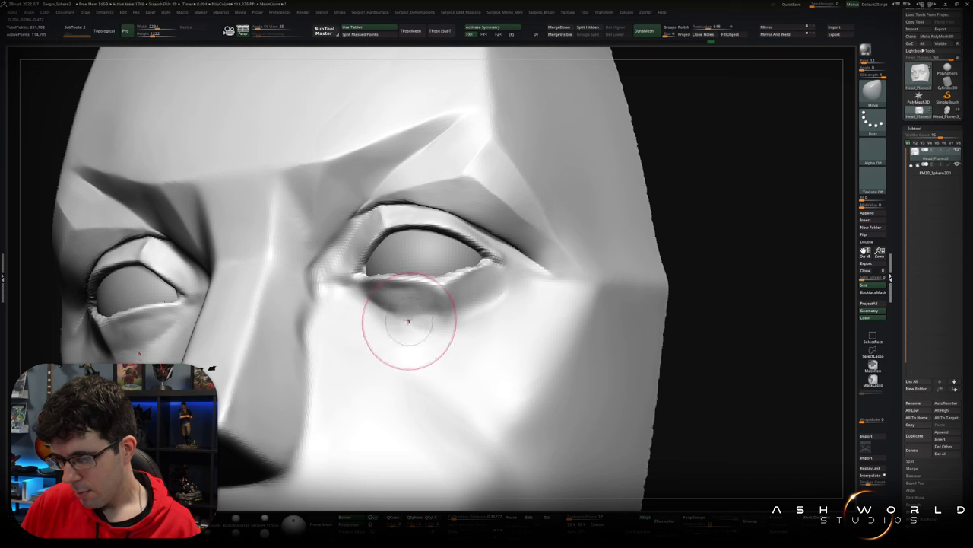
pyautogui.press('b')
pyautogui.press('d')
pyautogui.press('s')
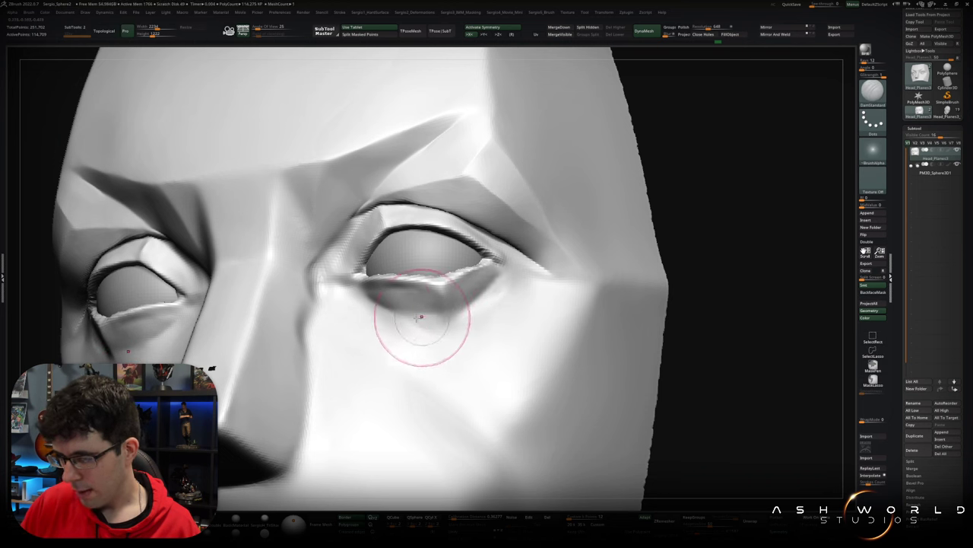
pyautogui.keyDown('shift'); pyautogui.moveTo(448, 306); pyautogui.dragTo(494, 307, button='right'); pyautogui.keyUp('shift')
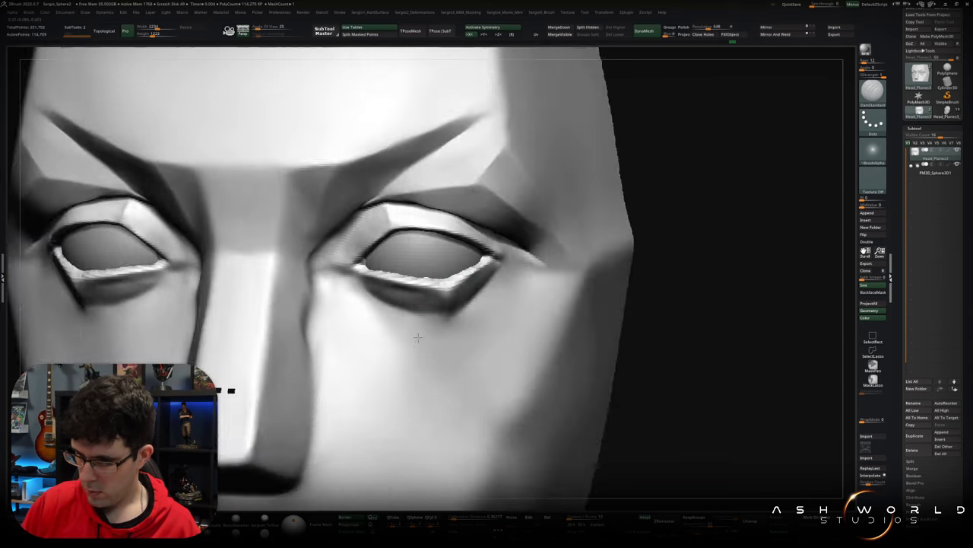
pyautogui.moveTo(405, 327); pyautogui.dragTo(415, 301, button='right')
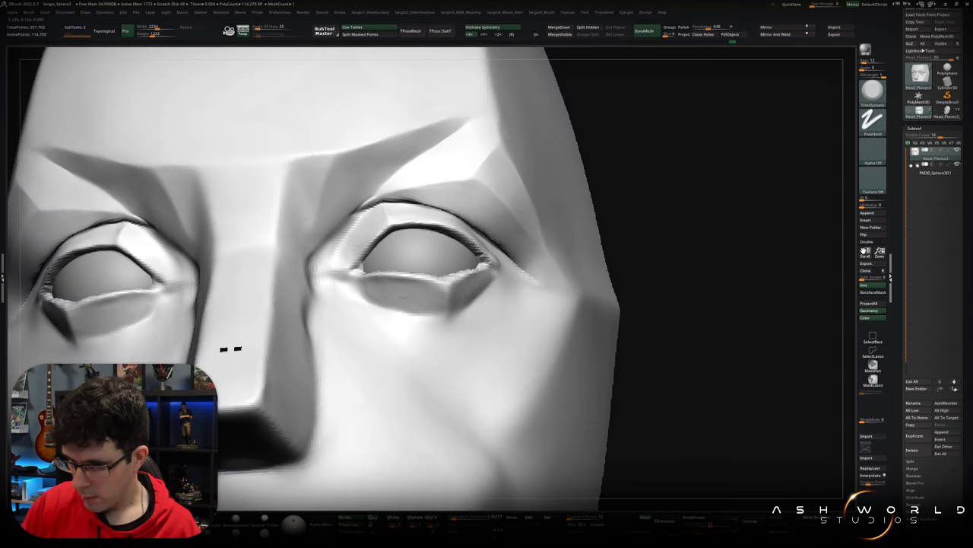
pyautogui.moveTo(380, 294); pyautogui.dragTo(460, 285)
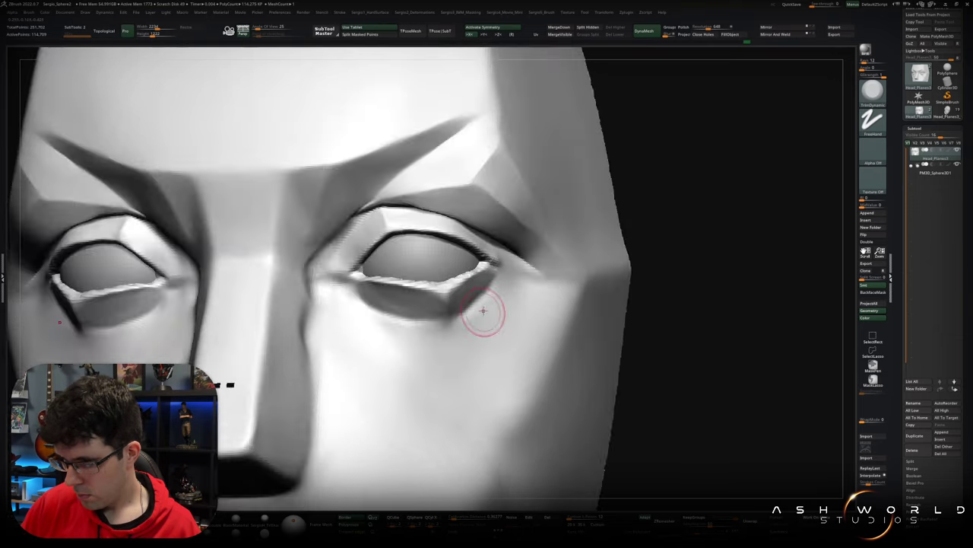
# - Orbit and pan around the eye and upper lid to inspect them from several angles
pyautogui.moveTo(470, 284); pyautogui.dragTo(473, 297, button='right')
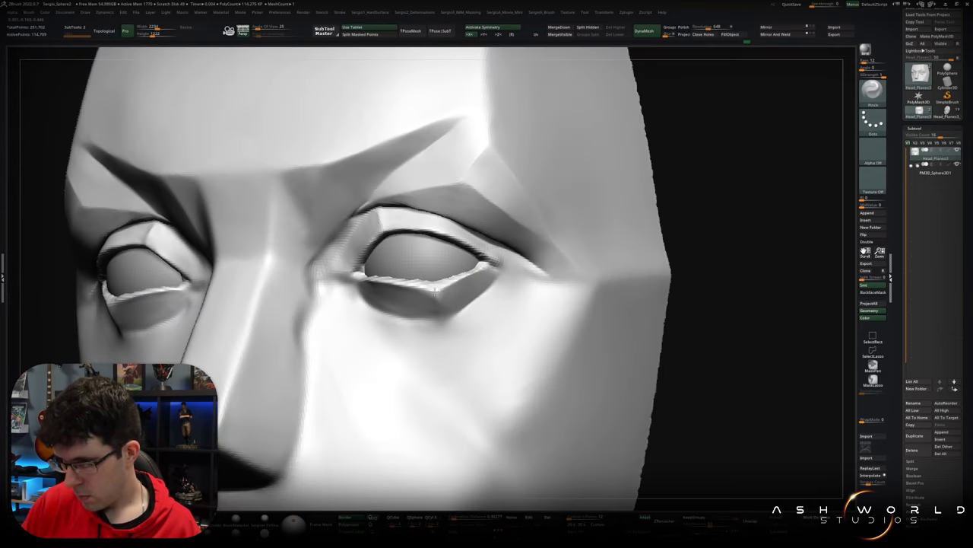
pyautogui.moveTo(462, 315); pyautogui.dragTo(389, 304, button='right')
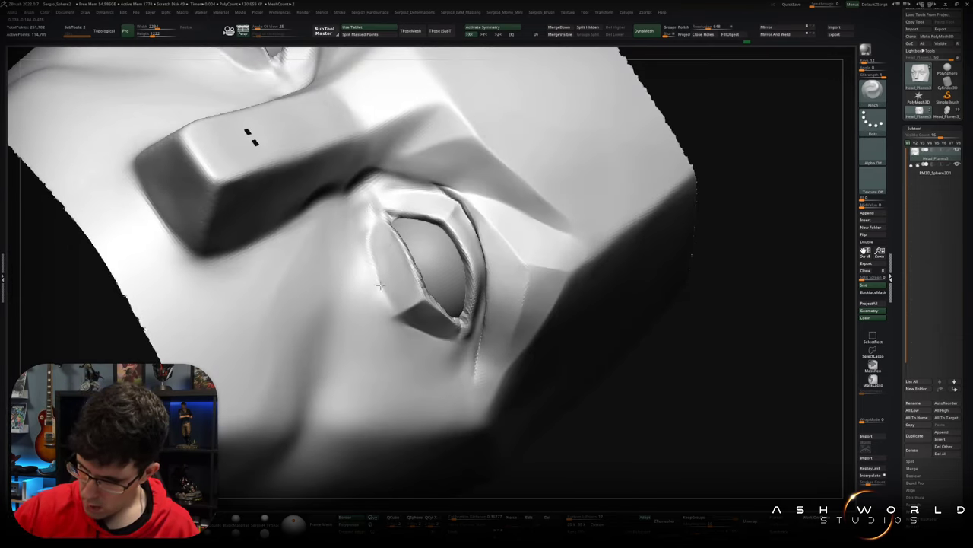
pyautogui.moveTo(395, 246)
pyautogui.mouseDown(button='right')
pyautogui.moveTo(394, 227)
pyautogui.moveTo(428, 174)
pyautogui.moveTo(446, 215)
pyautogui.moveTo(446, 305)
pyautogui.moveTo(425, 266)
pyautogui.mouseUp(button='right')
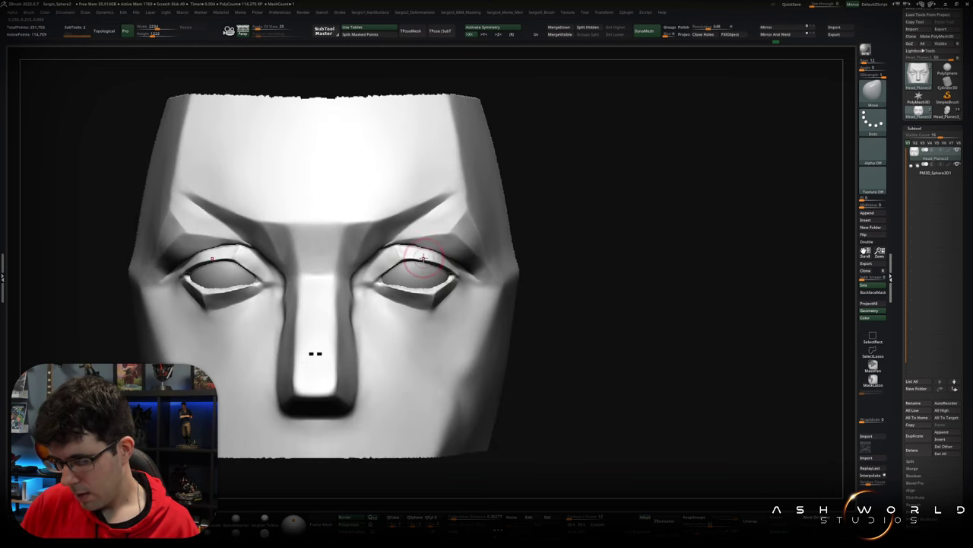
pyautogui.keyDown('alt'); pyautogui.moveTo(438, 256); pyautogui.dragTo(391, 254, button='right'); pyautogui.keyUp('alt')
pyautogui.moveTo(384, 262)
pyautogui.mouseDown()
pyautogui.moveTo(370, 272)
pyautogui.moveTo(365, 228)
pyautogui.mouseUp()
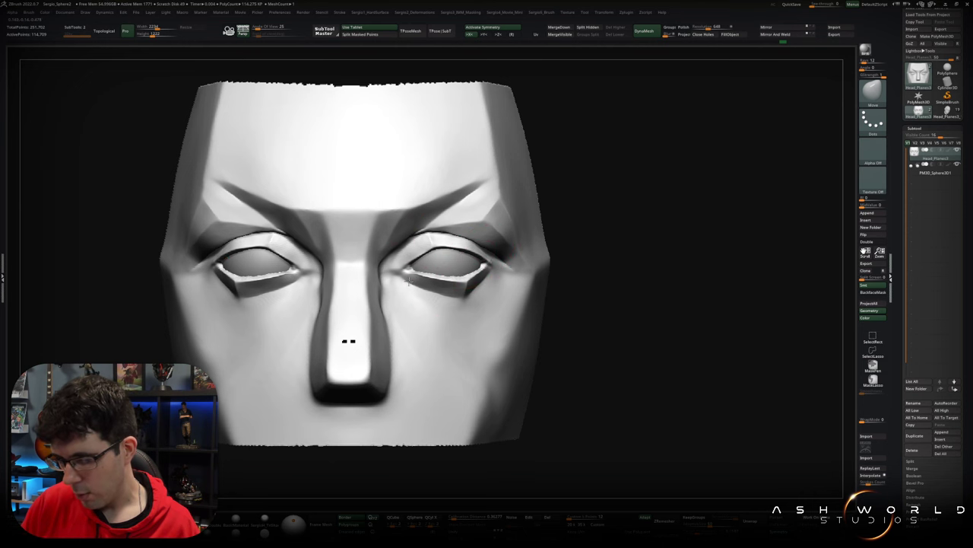
pyautogui.moveTo(445, 279)
pyautogui.mouseDown(button='right')
pyautogui.moveTo(460, 274)
pyautogui.moveTo(457, 248)
pyautogui.mouseUp(button='right')
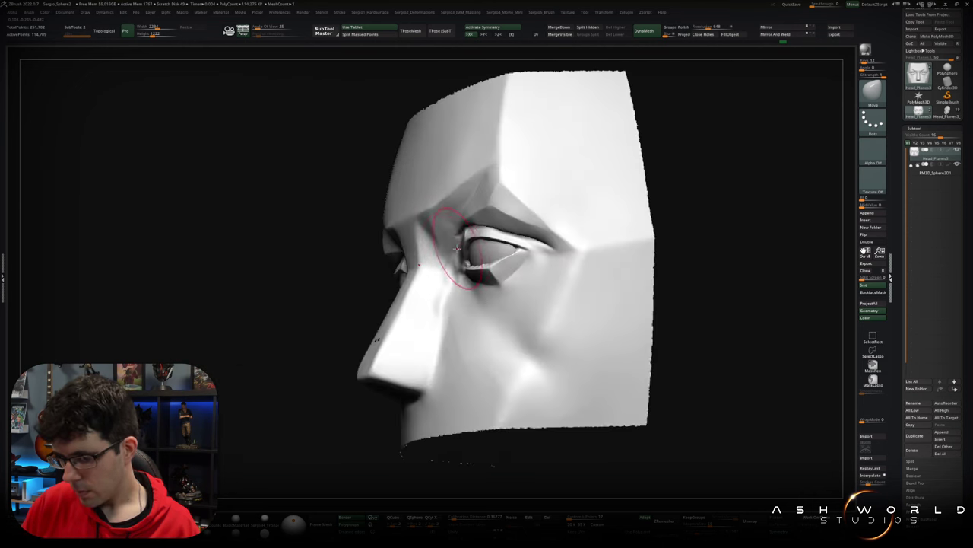
pyautogui.scroll(3, 457, 247)
pyautogui.moveTo(464, 244)
pyautogui.mouseDown(button='right')
pyautogui.moveTo(482, 239)
pyautogui.moveTo(512, 289)
pyautogui.moveTo(474, 266)
pyautogui.moveTo(528, 282)
pyautogui.moveTo(430, 272)
pyautogui.moveTo(413, 257)
pyautogui.moveTo(394, 307)
pyautogui.mouseUp(button='right')
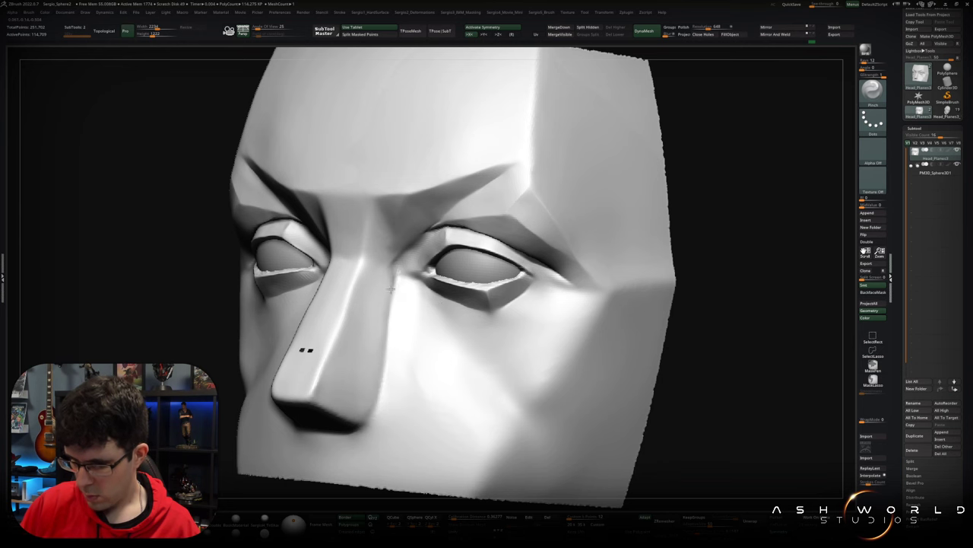
pyautogui.moveTo(390, 287); pyautogui.dragTo(400, 282, button='right')
# - Set draw size to 5 and check the nose and polygon wireframe from the front
pyautogui.press('s')
pyautogui.keyDown('shift'); pyautogui.moveTo(402, 355); pyautogui.dragTo(398, 348, button='right'); pyautogui.keyUp('shift')
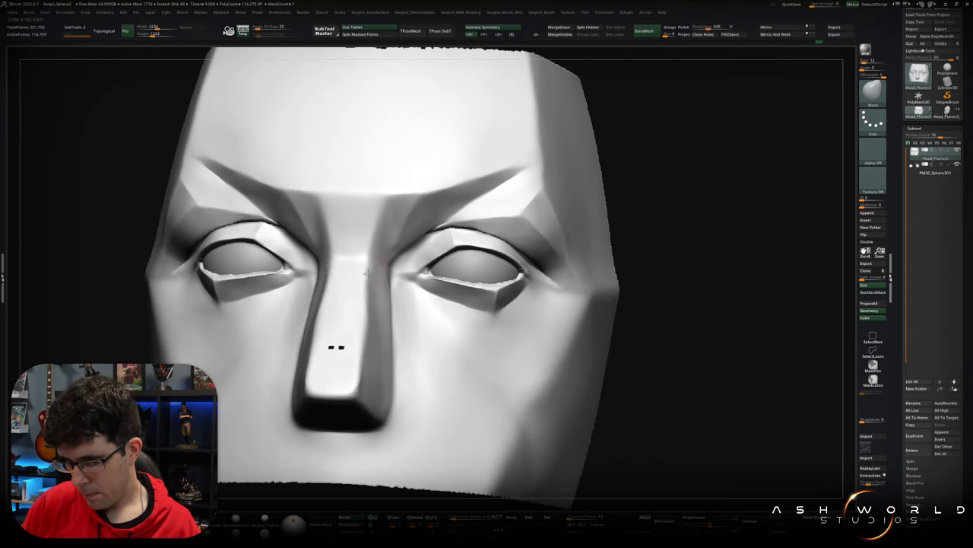
pyautogui.keyDown('alt'); pyautogui.moveTo(363, 310); pyautogui.dragTo(418, 373, button='right'); pyautogui.keyUp('alt')
pyautogui.hotkey('shift', 'f')
pyautogui.hotkey('shift', 'f')
pyautogui.press('f')
pyautogui.moveTo(497, 287)
pyautogui.mouseDown(button='right')
pyautogui.moveTo(480, 312)
pyautogui.moveTo(550, 276)
pyautogui.moveTo(463, 270)
pyautogui.mouseUp(button='right')
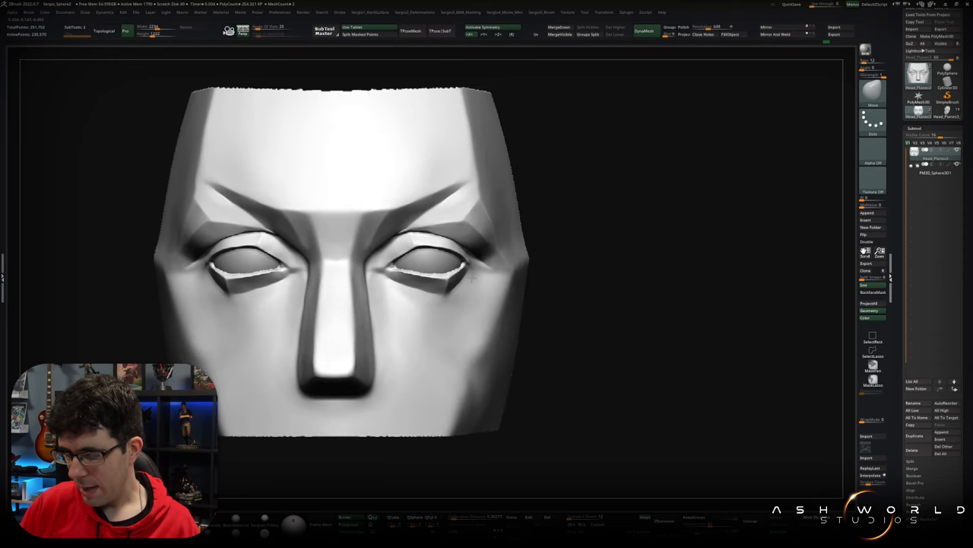
pyautogui.moveTo(387, 261)
pyautogui.mouseDown(button='right')
pyautogui.moveTo(384, 287)
pyautogui.moveTo(410, 275)
pyautogui.mouseUp(button='right')
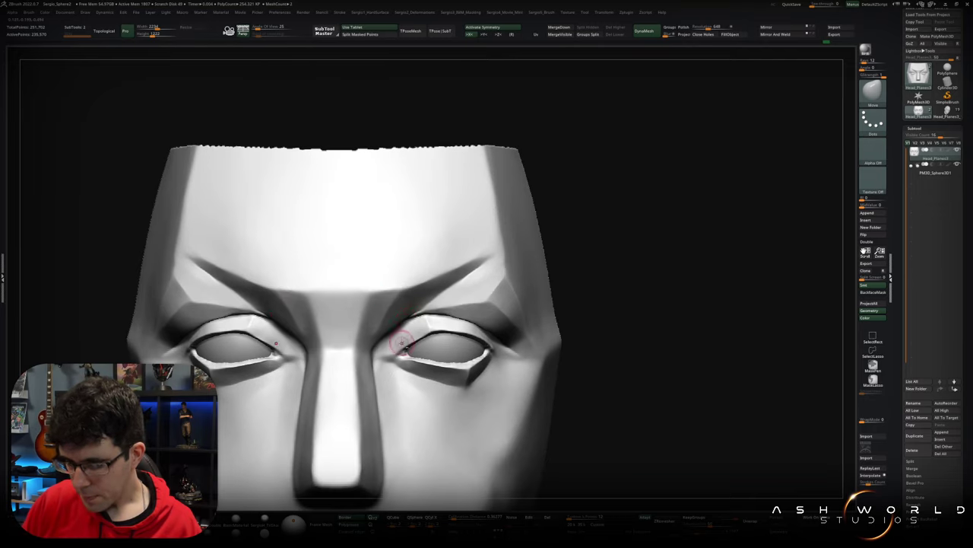
pyautogui.press('b')
pyautogui.press('p')
pyautogui.press('i')
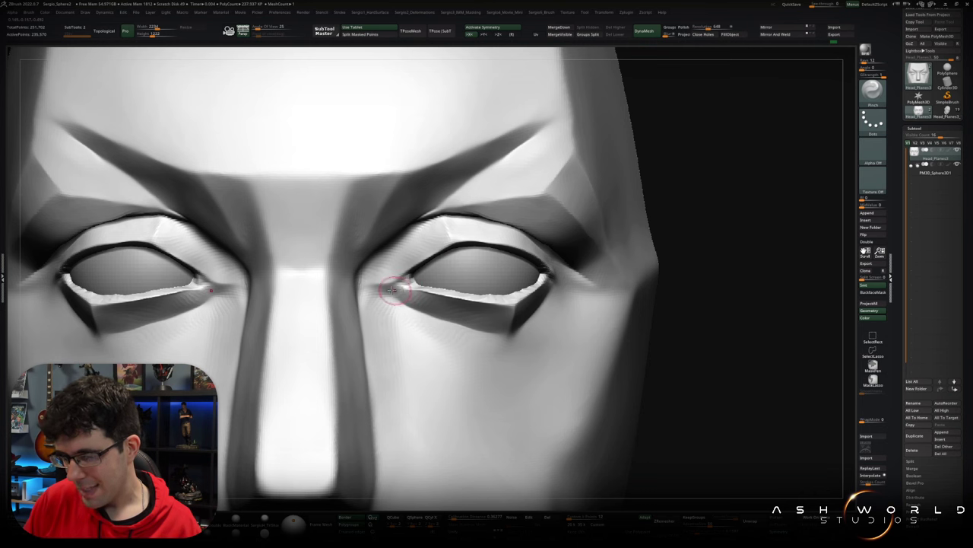
pyautogui.moveTo(369, 285); pyautogui.dragTo(390, 300, button='right')
pyautogui.press('shift')
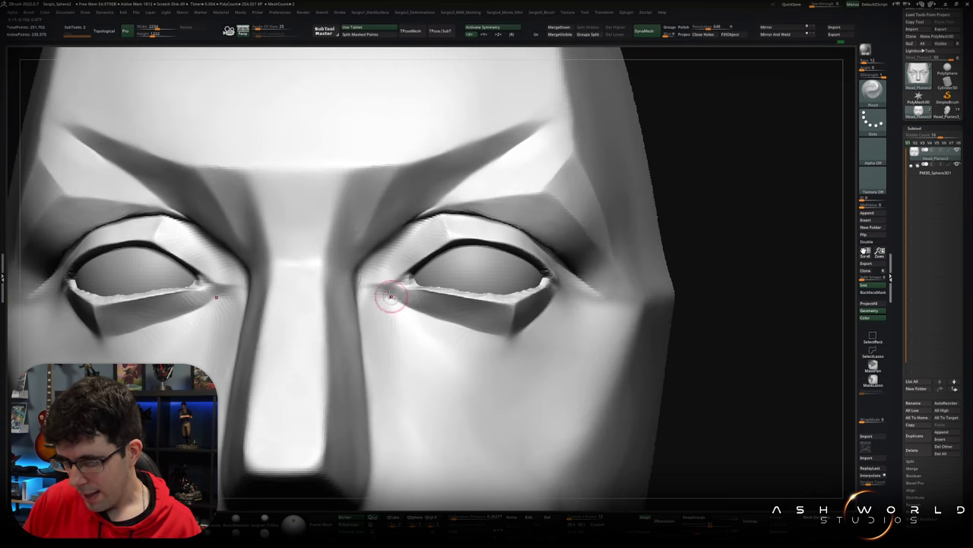
pyautogui.press('b')
pyautogui.press('m')
pyautogui.press('v')
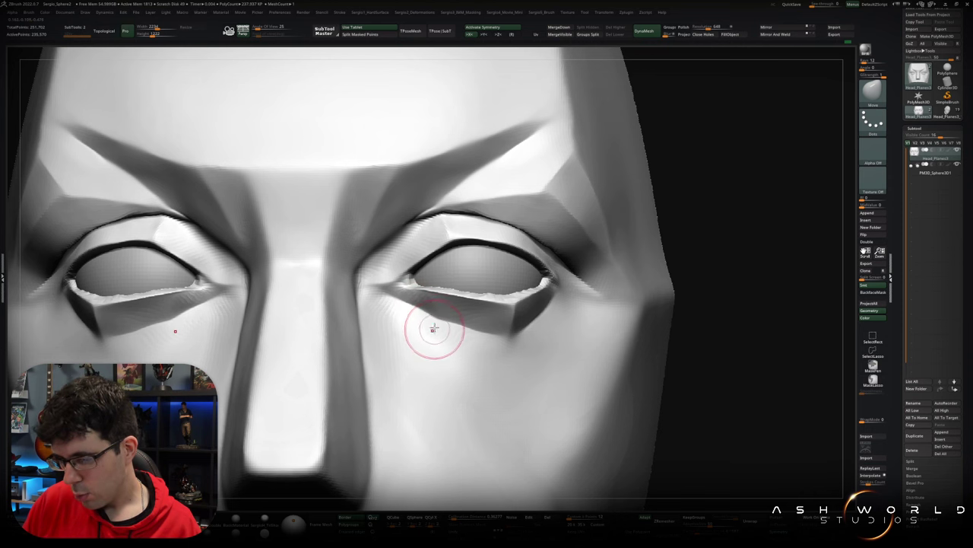
pyautogui.moveTo(397, 252); pyautogui.dragTo(416, 225, button='right')
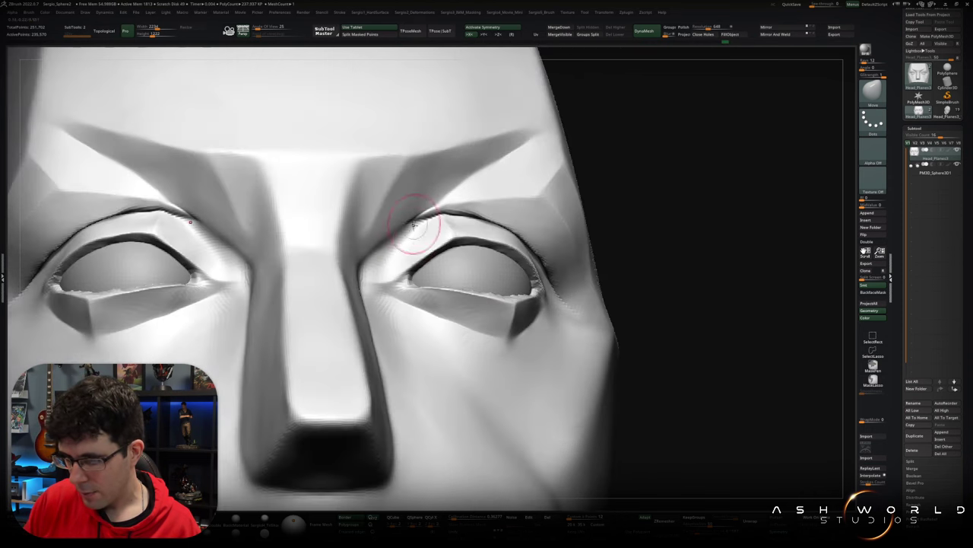
pyautogui.press('b')
pyautogui.press('d')
pyautogui.press('s')
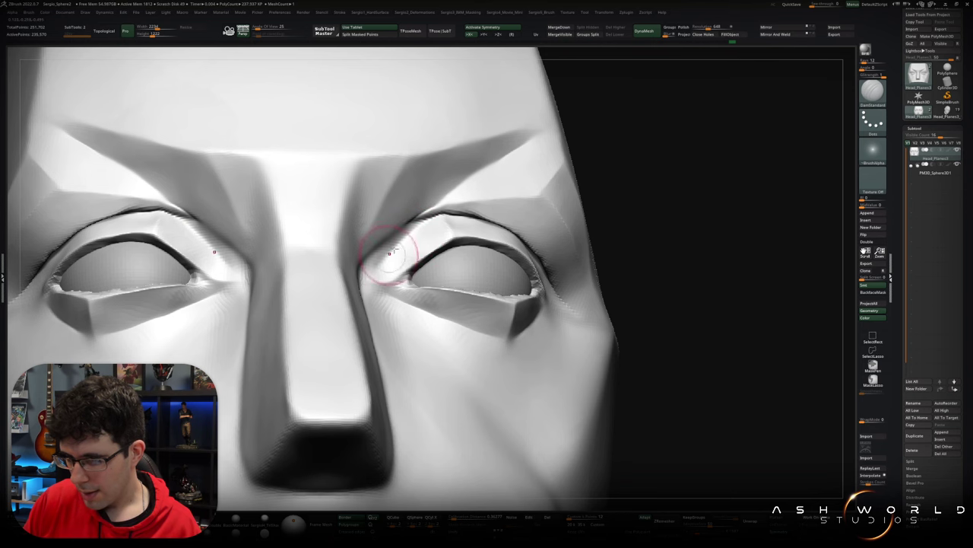
pyautogui.moveTo(434, 256); pyautogui.dragTo(407, 240, button='right')
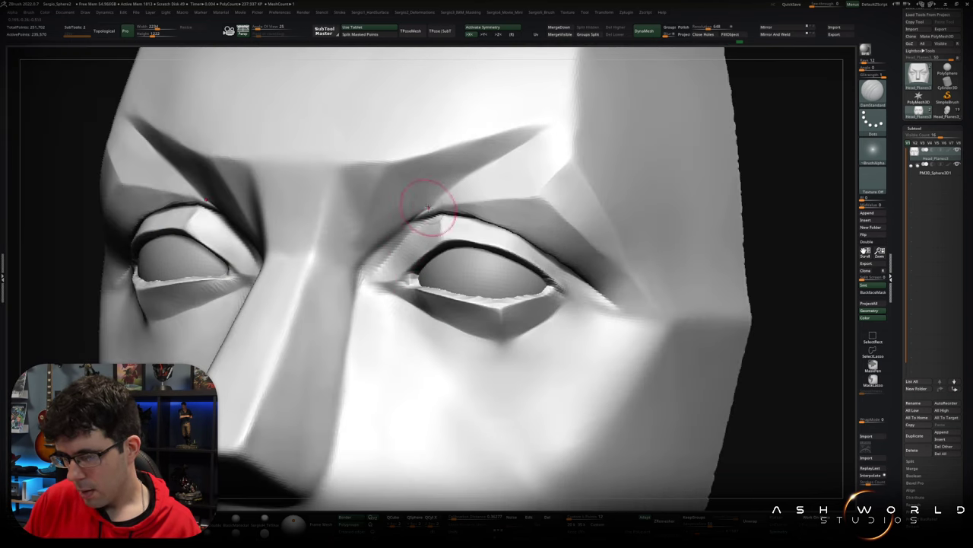
pyautogui.moveTo(440, 199); pyautogui.dragTo(478, 173, button='right')
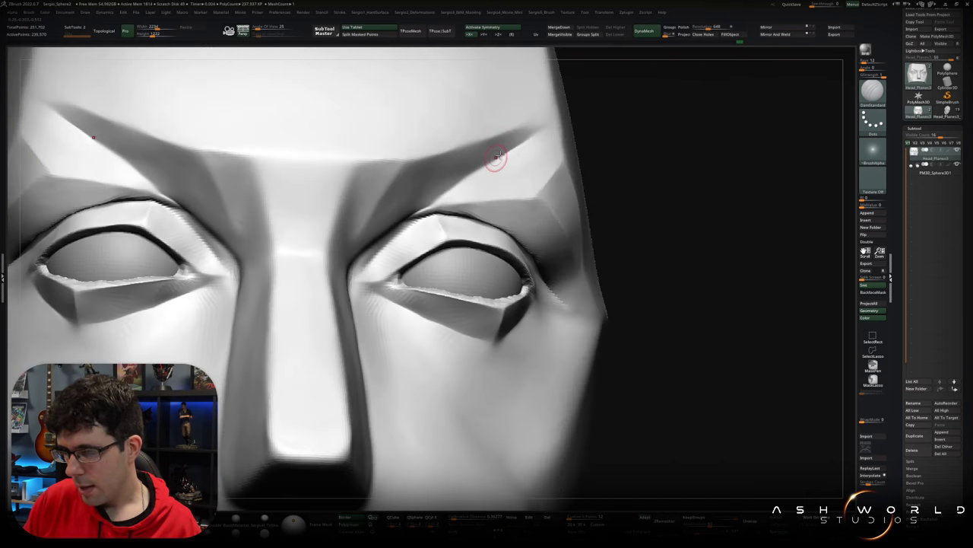
pyautogui.moveTo(417, 219)
pyautogui.keyDown('ctrl'); pyautogui.mouseDown(button='right')
pyautogui.moveTo(605, 245)
pyautogui.moveTo(600, 276)
pyautogui.moveTo(591, 276)
pyautogui.moveTo(623, 275)
pyautogui.moveTo(597, 302)
pyautogui.moveTo(601, 252)
pyautogui.moveTo(634, 272)
pyautogui.mouseUp(button='right'); pyautogui.keyUp('ctrl')
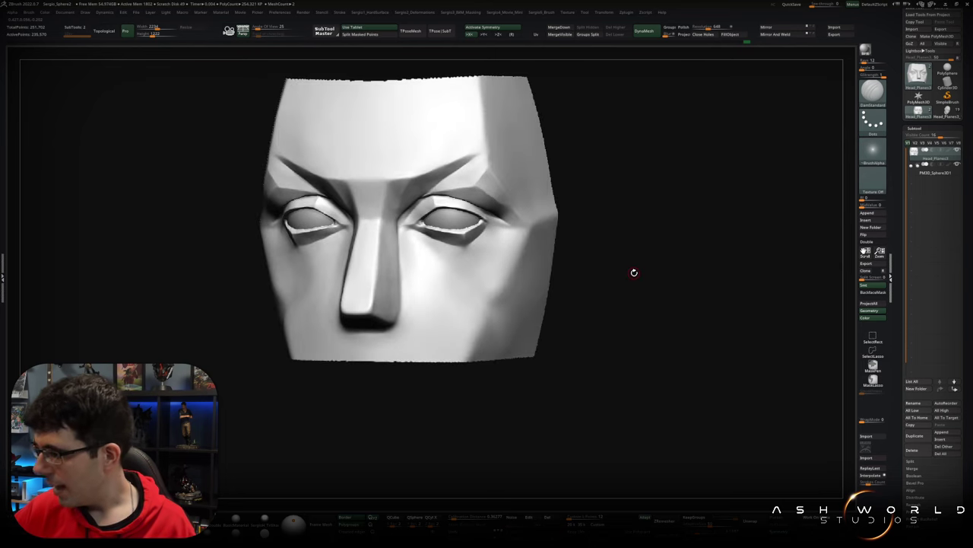
pyautogui.moveTo(697, 275)
pyautogui.mouseDown(button='right')
pyautogui.moveTo(639, 341)
pyautogui.moveTo(695, 285)
pyautogui.moveTo(681, 278)
pyautogui.mouseUp(button='right')
pyautogui.moveTo(526, 282)
pyautogui.mouseDown(button='right')
pyautogui.moveTo(571, 272)
pyautogui.moveTo(606, 282)
pyautogui.moveTo(619, 261)
pyautogui.moveTo(739, 316)
pyautogui.moveTo(621, 269)
pyautogui.moveTo(667, 295)
pyautogui.moveTo(522, 229)
pyautogui.moveTo(587, 270)
pyautogui.moveTo(628, 320)
pyautogui.moveTo(631, 331)
pyautogui.moveTo(608, 350)
pyautogui.moveTo(586, 320)
pyautogui.moveTo(608, 358)
pyautogui.moveTo(599, 387)
pyautogui.moveTo(601, 313)
pyautogui.moveTo(576, 260)
pyautogui.moveTo(601, 267)
pyautogui.moveTo(619, 305)
pyautogui.moveTo(602, 362)
pyautogui.moveTo(589, 343)
pyautogui.moveTo(597, 348)
pyautogui.moveTo(454, 295)
pyautogui.mouseUp(button='right')
pyautogui.press('space')
pyautogui.moveTo(604, 270)
pyautogui.mouseDown()
pyautogui.moveTo(502, 308)
pyautogui.moveTo(538, 370)
pyautogui.mouseUp()
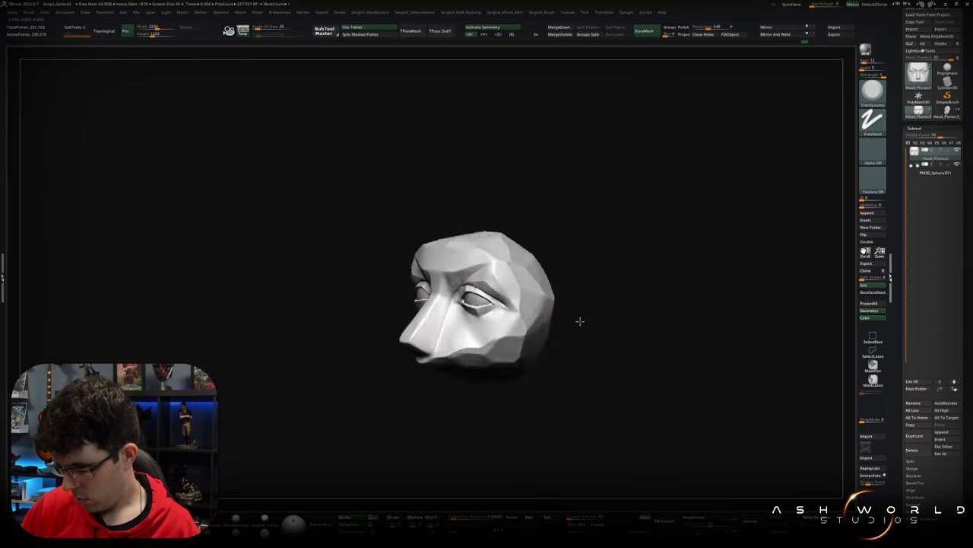
# - Snap the head to a straight front view and select the TrimDynamic brush
pyautogui.moveTo(537, 337)
pyautogui.mouseDown()
pyautogui.moveTo(556, 340)
pyautogui.moveTo(602, 308)
pyautogui.mouseUp()
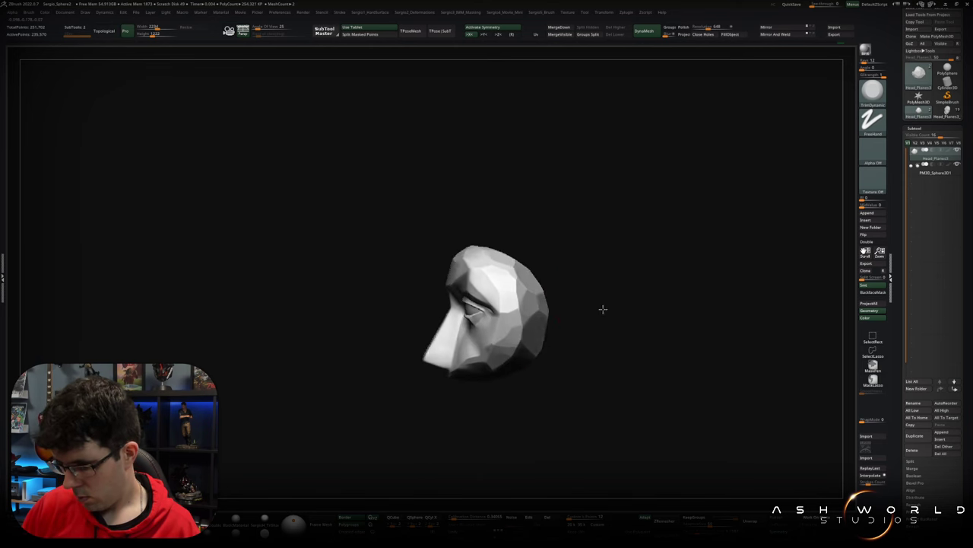
pyautogui.moveTo(537, 317)
pyautogui.mouseDown()
pyautogui.moveTo(535, 348)
pyautogui.moveTo(578, 341)
pyautogui.mouseUp()
pyautogui.press('f')
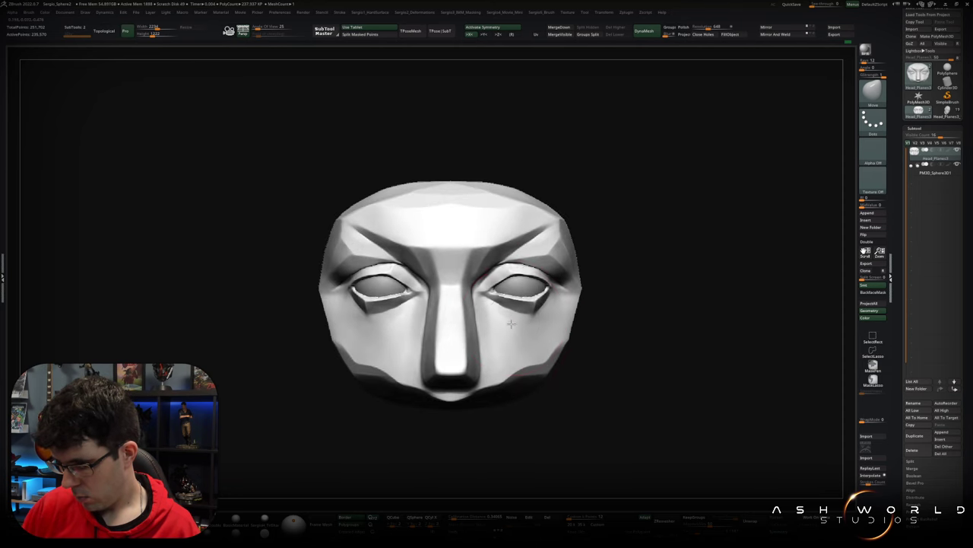
pyautogui.press('b')
pyautogui.press('t')
pyautogui.press('d')
pyautogui.moveTo(651, 322)
pyautogui.mouseDown()
pyautogui.moveTo(647, 337)
pyautogui.moveTo(612, 325)
pyautogui.moveTo(641, 282)
pyautogui.mouseUp()
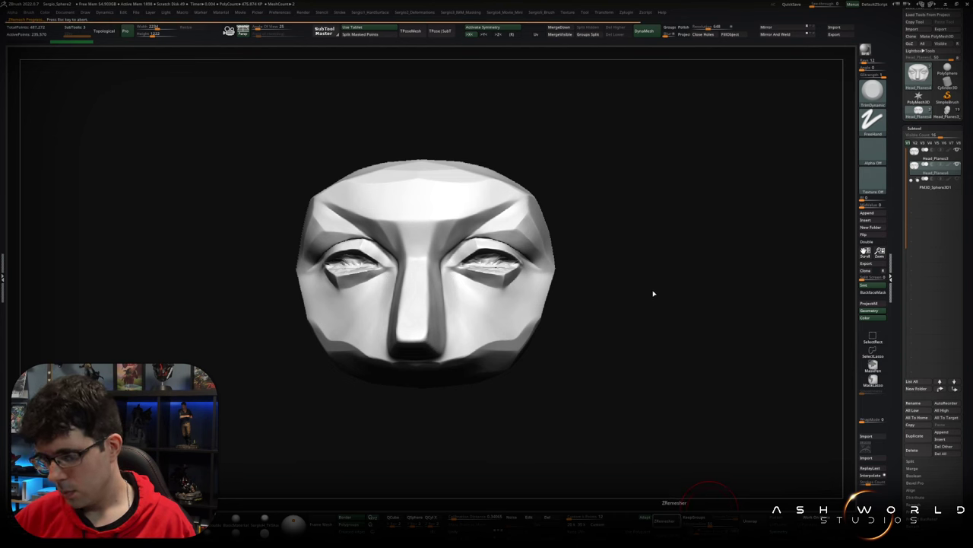
# - Subdivide the head mesh once with Ctrl+D and zoom in toward the eyes
pyautogui.hotkey('ctrl', 'd')
pyautogui.scroll(5, 647, 289)
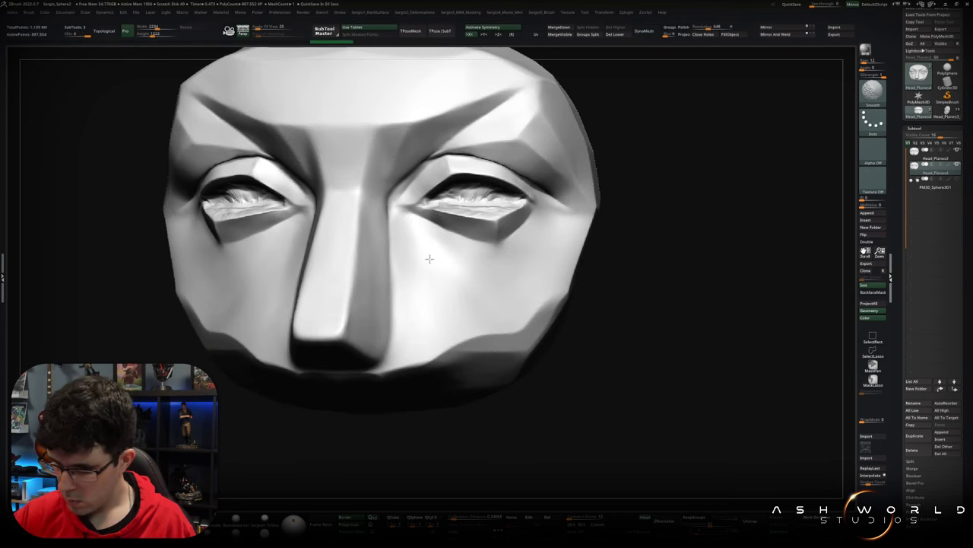
pyautogui.moveTo(519, 174); pyautogui.dragTo(458, 156, button='right')
pyautogui.moveTo(558, 151); pyautogui.dragTo(425, 213, button='right')
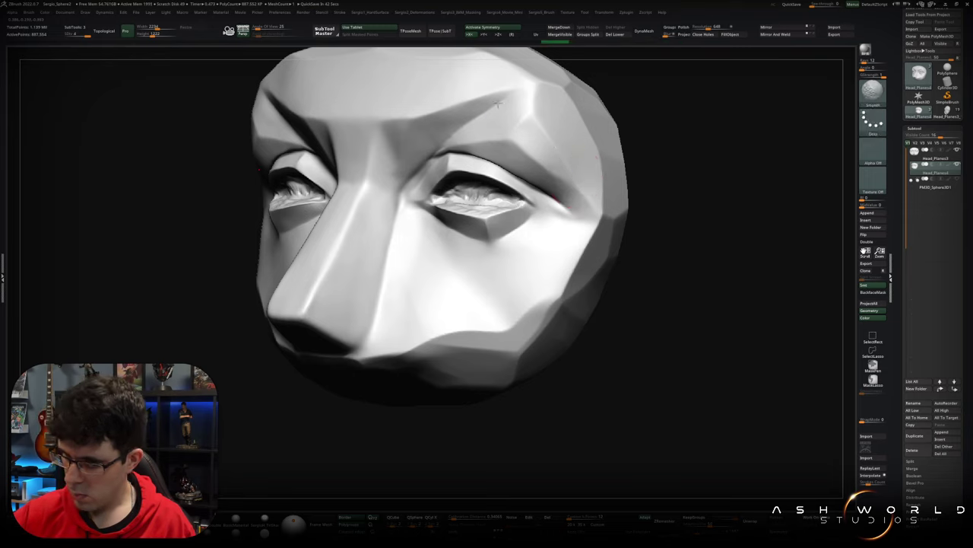
pyautogui.scroll(5, 410, 220)
pyautogui.scroll(3, 603, 245)
pyautogui.scroll(3, 603, 246)
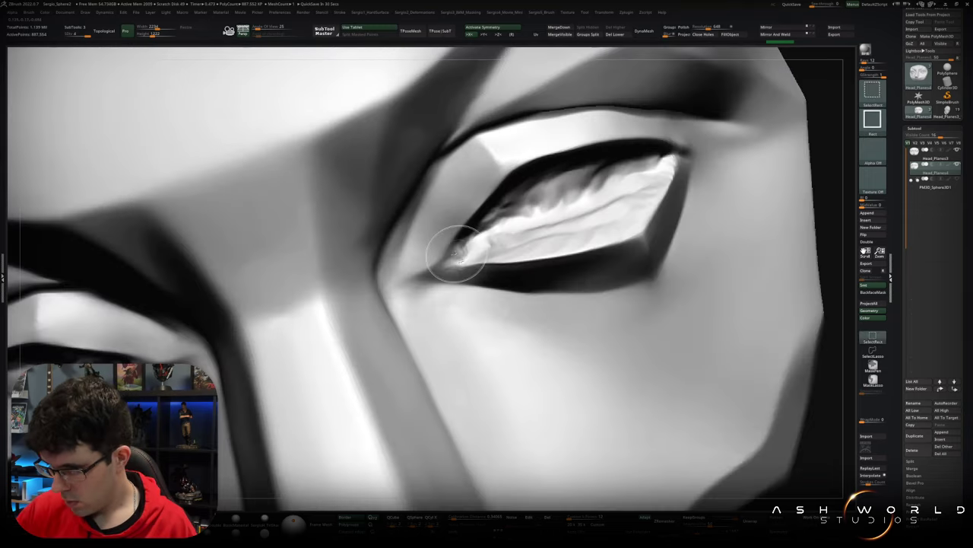
# - Select DamStandard and flatten the upper-lid crease inside the eye socket
pyautogui.press('b')
pyautogui.press('d')
pyautogui.press('s')
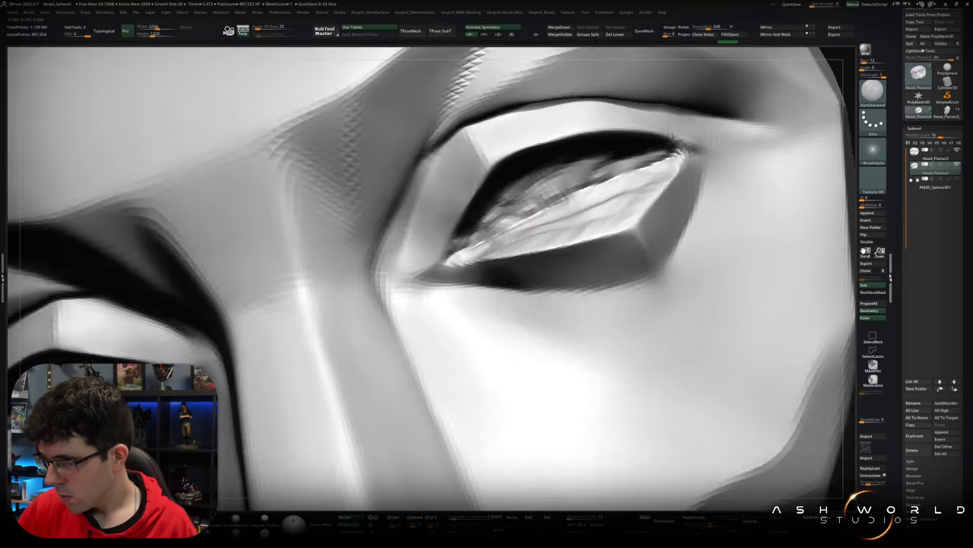
pyautogui.moveTo(484, 241); pyautogui.dragTo(616, 147, button='right')
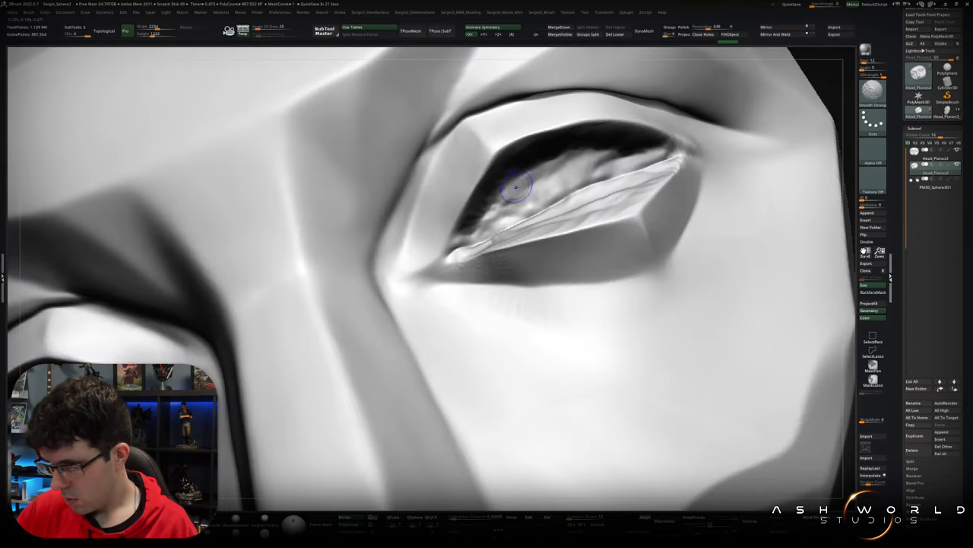
pyautogui.moveTo(508, 194); pyautogui.dragTo(564, 193, button='right')
pyautogui.moveTo(473, 241)
pyautogui.mouseDown(button='right')
pyautogui.moveTo(465, 233)
pyautogui.moveTo(538, 208)
pyautogui.mouseUp(button='right')
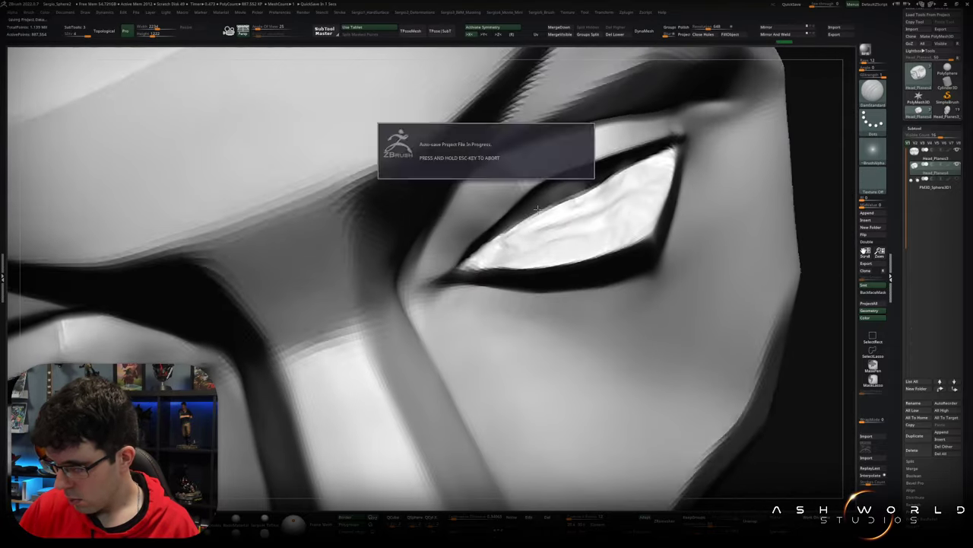
pyautogui.moveTo(493, 247); pyautogui.dragTo(598, 170, button='right')
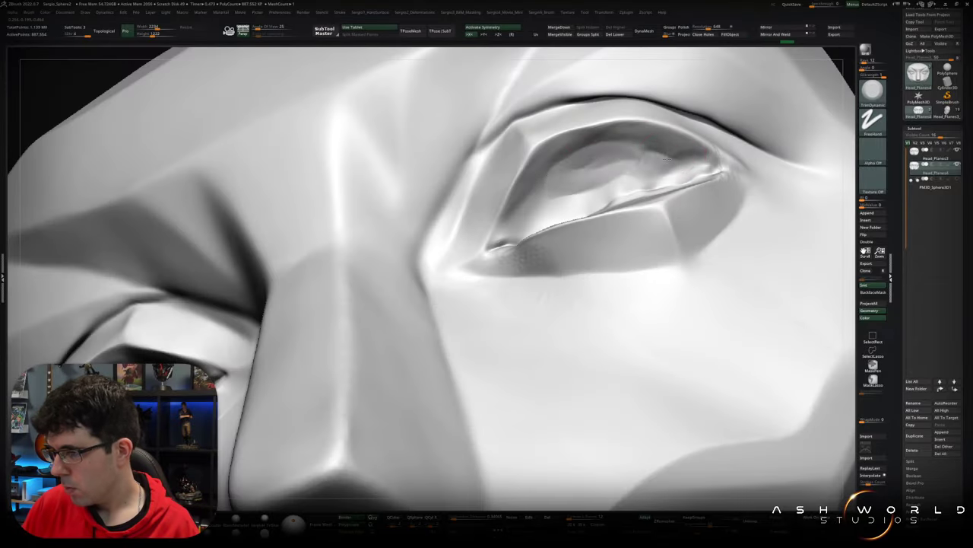
pyautogui.moveTo(578, 163); pyautogui.dragTo(669, 152)
pyautogui.moveTo(548, 182); pyautogui.dragTo(613, 164)
# - Duplicate the head into new subtools, creating Head_Planes6
pyautogui.moveTo(591, 163)
pyautogui.keyDown('ctrl'); pyautogui.mouseDown(button='right')
pyautogui.moveTo(652, 217)
pyautogui.moveTo(644, 233)
pyautogui.moveTo(671, 219)
pyautogui.moveTo(546, 242)
pyautogui.mouseUp(button='right'); pyautogui.keyUp('ctrl')
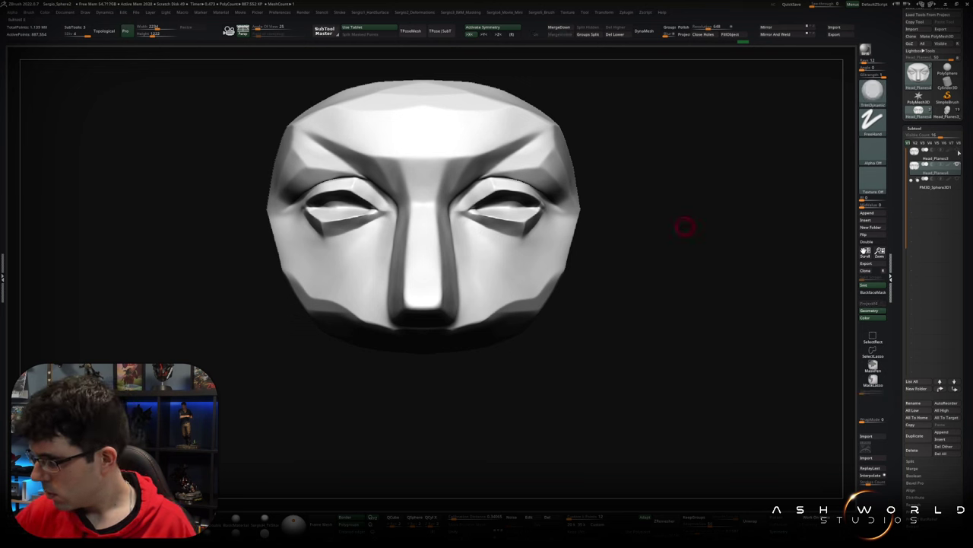
pyautogui.click(936, 180)
pyautogui.moveTo(641, 237)
pyautogui.keyDown('ctrl'); pyautogui.mouseDown(button='right')
pyautogui.moveTo(434, 261)
pyautogui.moveTo(389, 316)
pyautogui.moveTo(411, 325)
pyautogui.moveTo(418, 315)
pyautogui.moveTo(452, 346)
pyautogui.moveTo(567, 292)
pyautogui.moveTo(427, 276)
pyautogui.moveTo(448, 294)
pyautogui.moveTo(537, 281)
pyautogui.moveTo(495, 247)
pyautogui.moveTo(561, 250)
pyautogui.moveTo(554, 284)
pyautogui.mouseUp(button='right'); pyautogui.keyUp('ctrl')
pyautogui.hotkey('ctrl', 'shift', 'd')
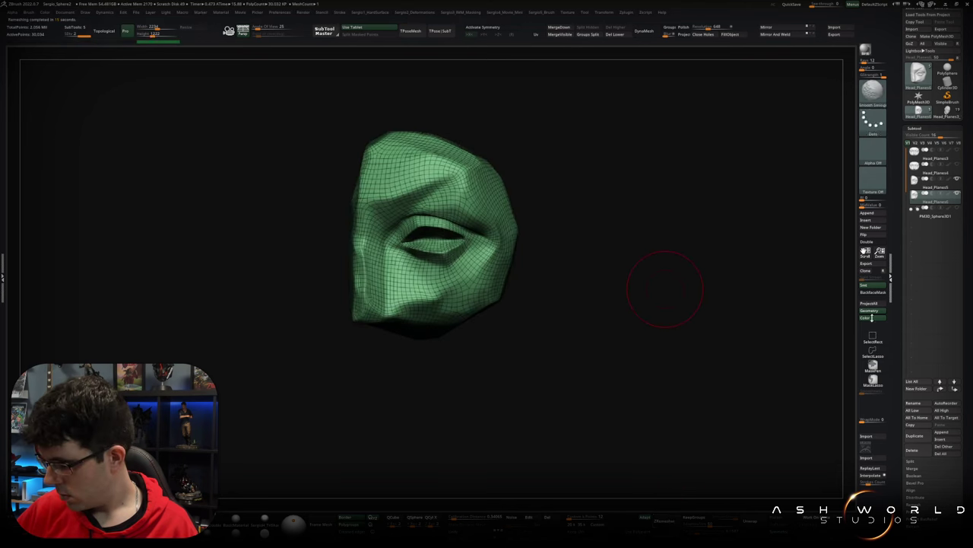
# - With the Move brush active, orbit Head_Planes6 to near-profile and cheek views
pyautogui.moveTo(761, 327)
pyautogui.mouseDown()
pyautogui.moveTo(652, 337)
pyautogui.moveTo(403, 280)
pyautogui.mouseUp()
pyautogui.press('b')
pyautogui.press('m')
pyautogui.press('v')
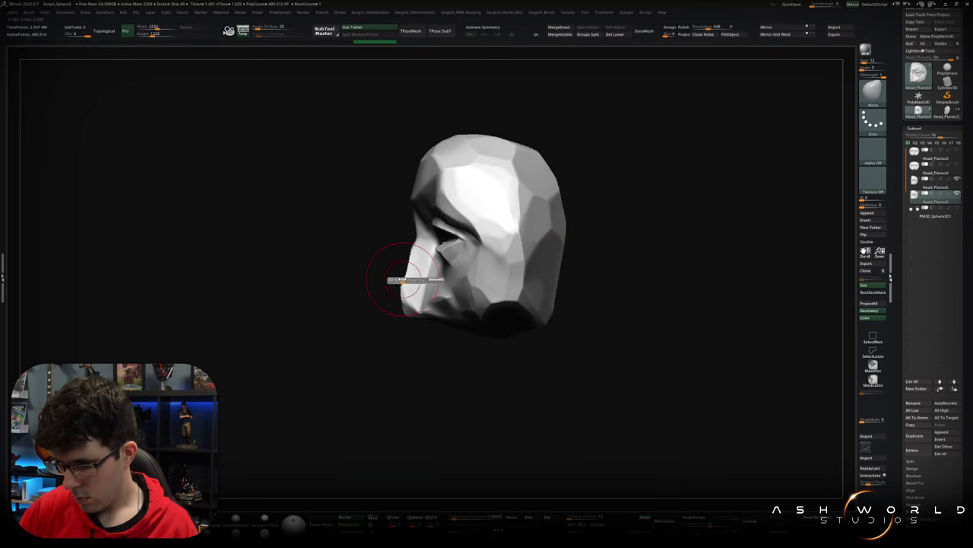
pyautogui.moveTo(409, 247)
pyautogui.mouseDown()
pyautogui.moveTo(411, 296)
pyautogui.moveTo(379, 299)
pyautogui.mouseUp()
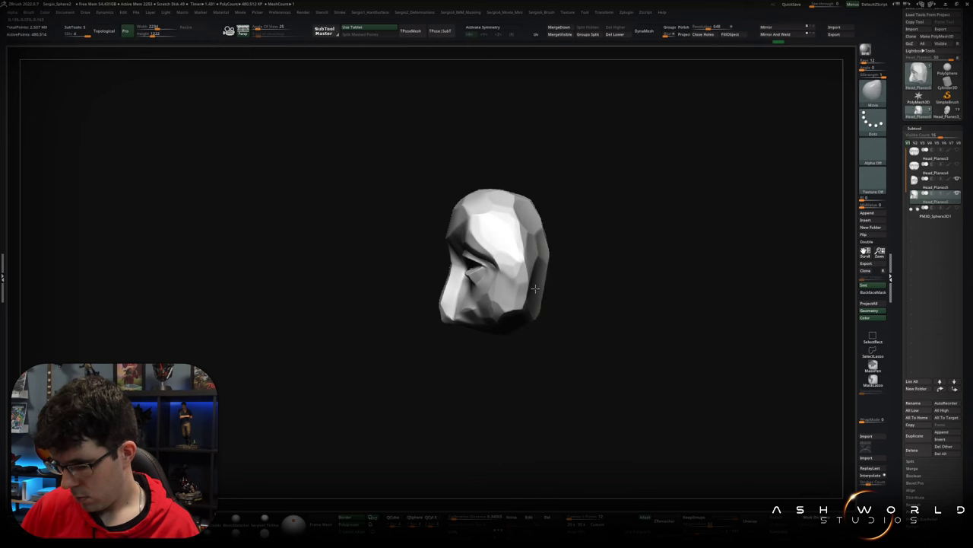
pyautogui.moveTo(530, 215); pyautogui.dragTo(594, 307)
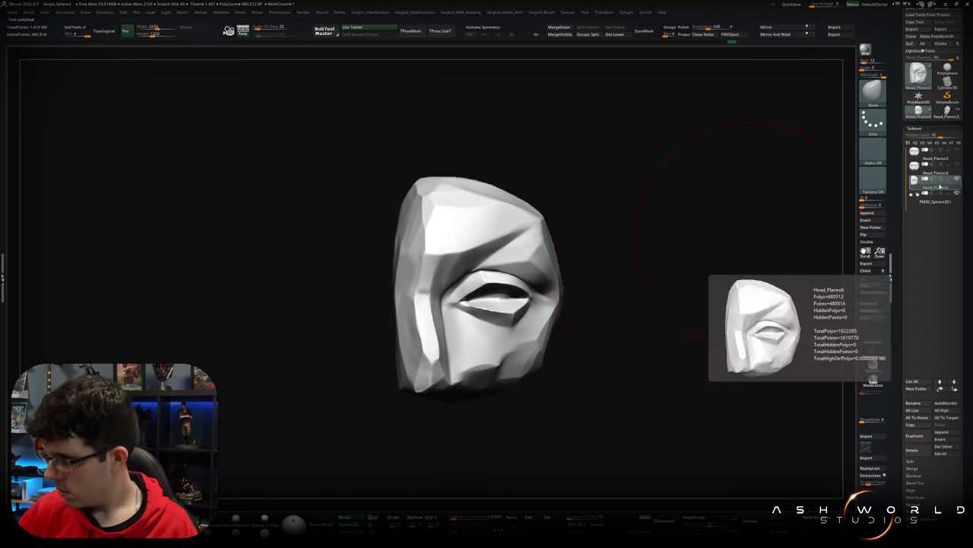
# - Orbit around the head's right side, then line it up to a straight front view
pyautogui.press('ctrl')
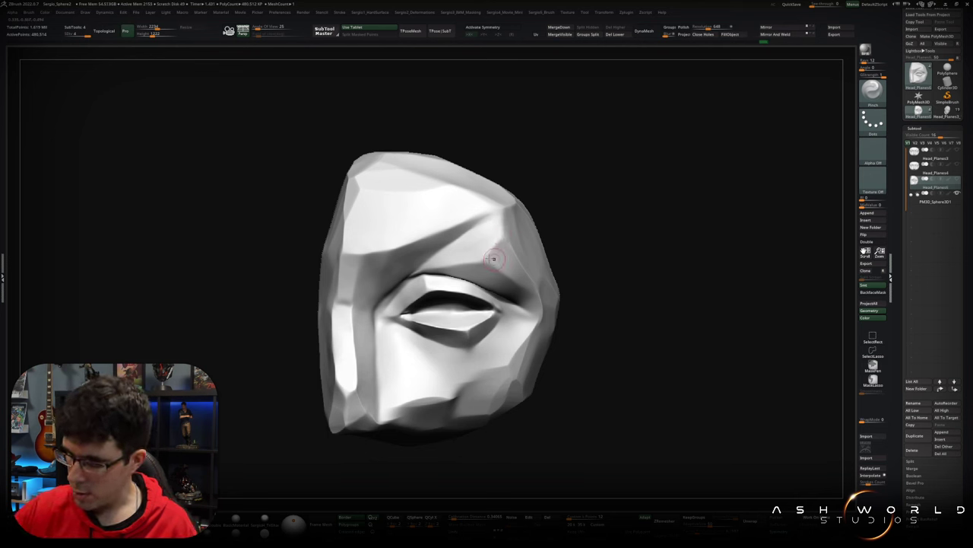
pyautogui.moveTo(530, 291); pyautogui.dragTo(518, 260, button='right')
pyautogui.moveTo(538, 293); pyautogui.dragTo(509, 255, button='right')
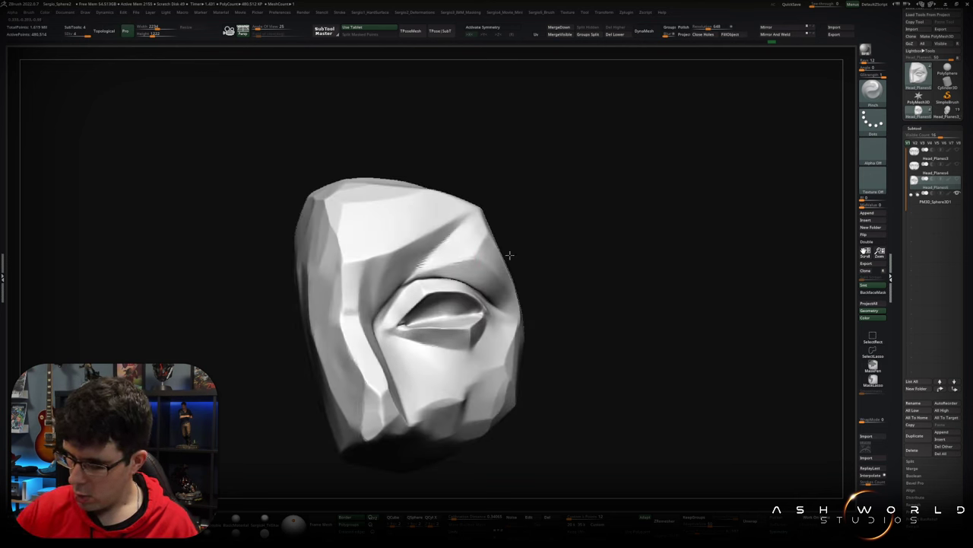
pyautogui.moveTo(433, 268); pyautogui.dragTo(583, 268, button='right')
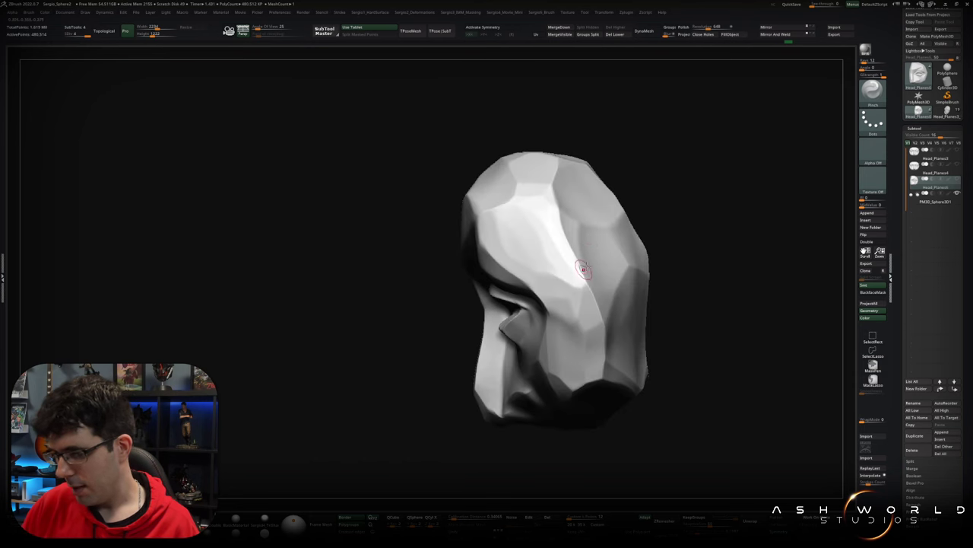
pyautogui.moveTo(617, 306)
pyautogui.mouseDown(button='right')
pyautogui.moveTo(641, 304)
pyautogui.moveTo(640, 240)
pyautogui.moveTo(583, 311)
pyautogui.moveTo(615, 280)
pyautogui.moveTo(601, 261)
pyautogui.mouseUp(button='right')
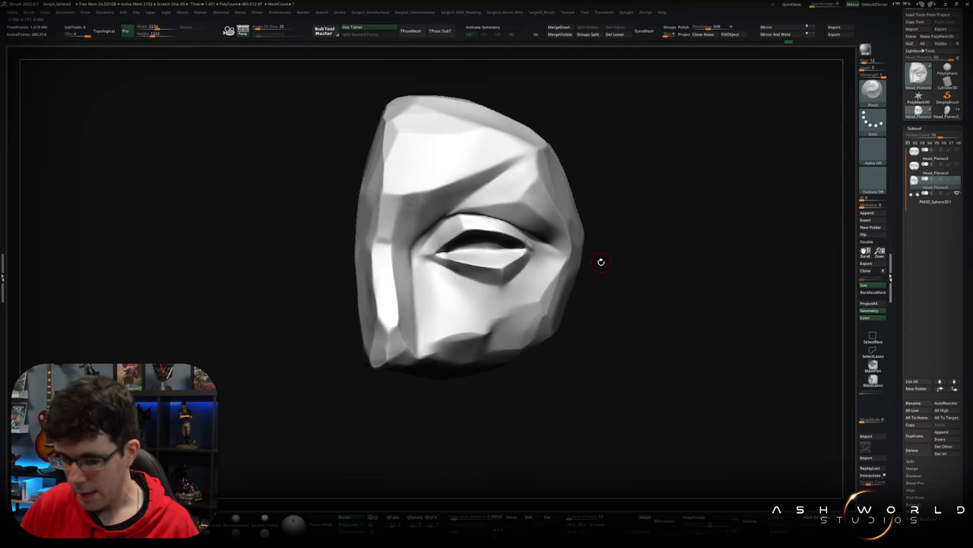
pyautogui.keyDown('shift'); pyautogui.moveTo(637, 288); pyautogui.dragTo(644, 289, button='right'); pyautogui.keyUp('shift')
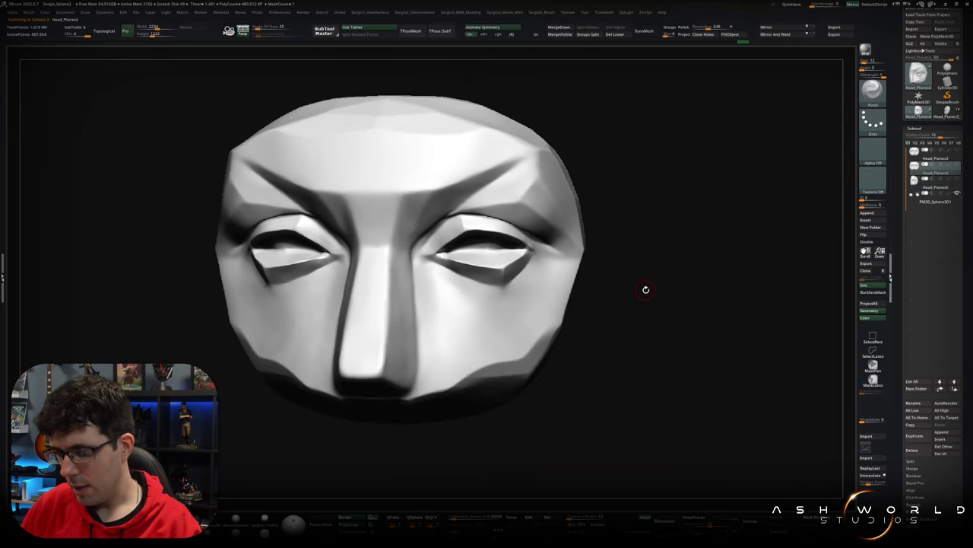
pyautogui.moveTo(559, 295)
pyautogui.keyDown('ctrl'); pyautogui.mouseDown(button='right')
pyautogui.moveTo(519, 293)
pyautogui.moveTo(671, 283)
pyautogui.moveTo(632, 275)
pyautogui.mouseUp(button='right'); pyautogui.keyUp('ctrl')
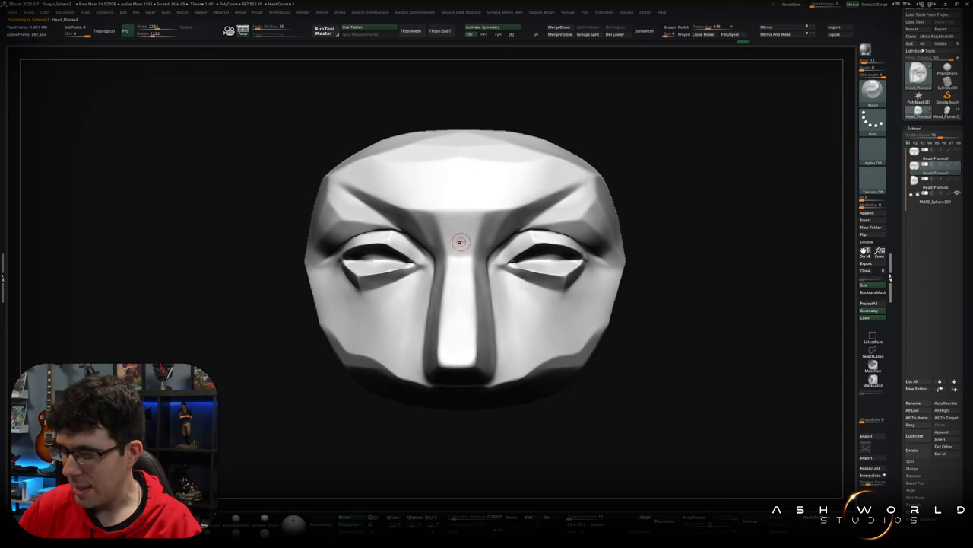
pyautogui.moveTo(707, 259); pyautogui.dragTo(709, 259, button='right')
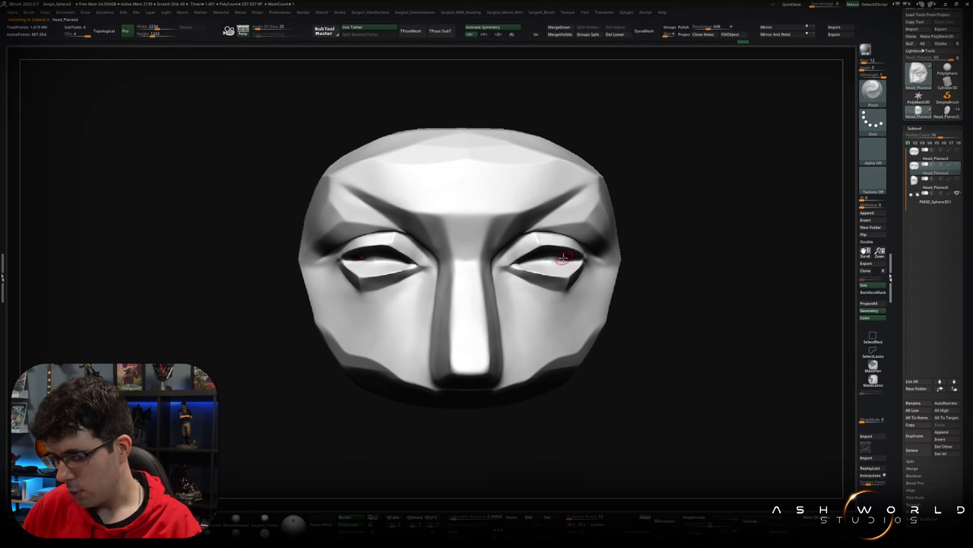
pyautogui.moveTo(680, 265); pyautogui.dragTo(685, 261)
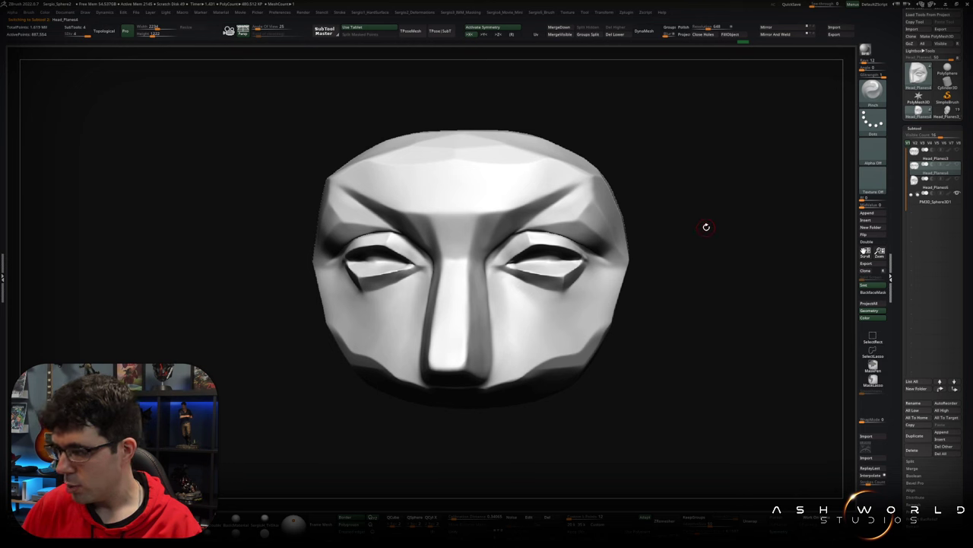
pyautogui.moveTo(681, 267)
pyautogui.mouseDown()
pyautogui.moveTo(679, 279)
pyautogui.moveTo(685, 270)
pyautogui.mouseUp()
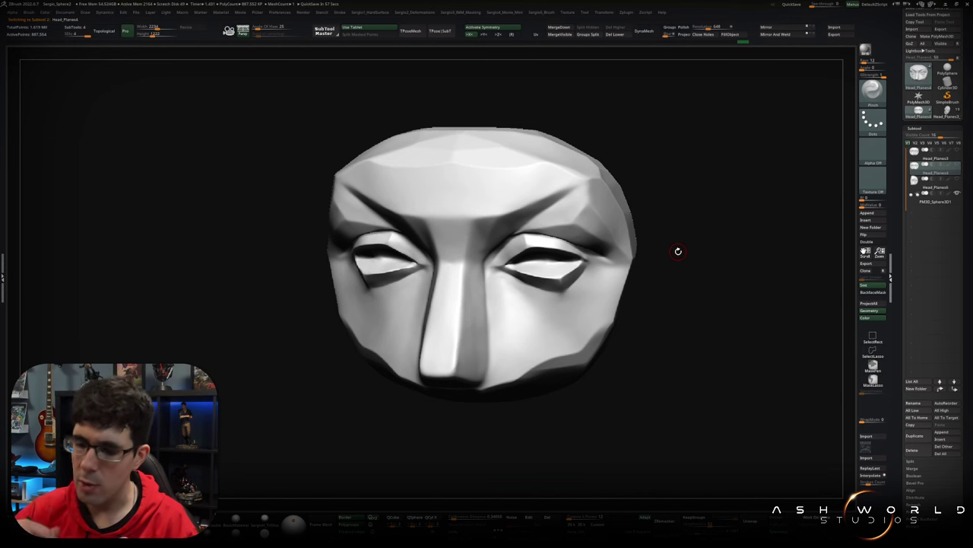
pyautogui.moveTo(715, 251)
pyautogui.mouseDown()
pyautogui.moveTo(722, 263)
pyautogui.moveTo(710, 272)
pyautogui.moveTo(710, 259)
pyautogui.moveTo(693, 278)
pyautogui.moveTo(608, 271)
pyautogui.mouseUp()
pyautogui.moveTo(609, 271)
pyautogui.keyDown('ctrl'); pyautogui.mouseDown(button='right')
pyautogui.moveTo(586, 266)
pyautogui.moveTo(648, 323)
pyautogui.moveTo(647, 299)
pyautogui.mouseUp(button='right'); pyautogui.keyUp('ctrl')
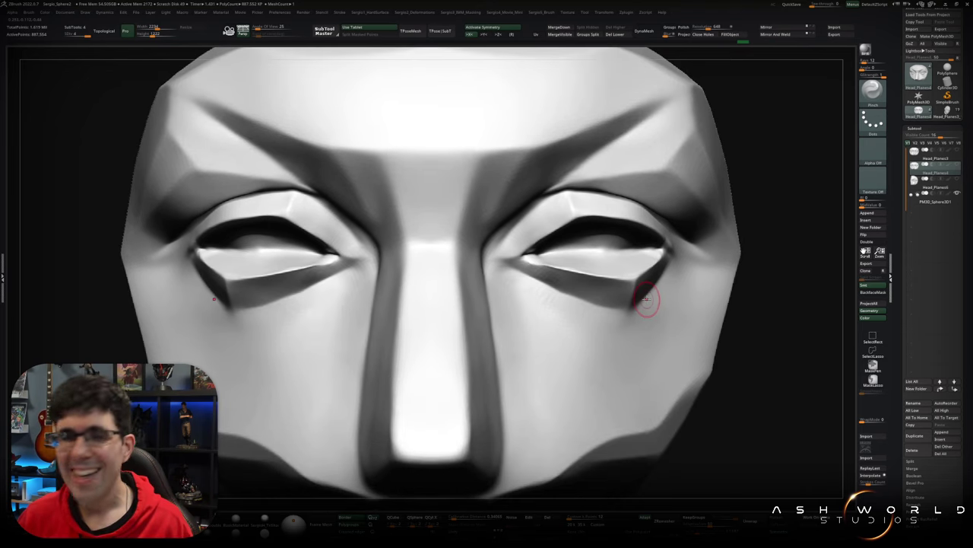